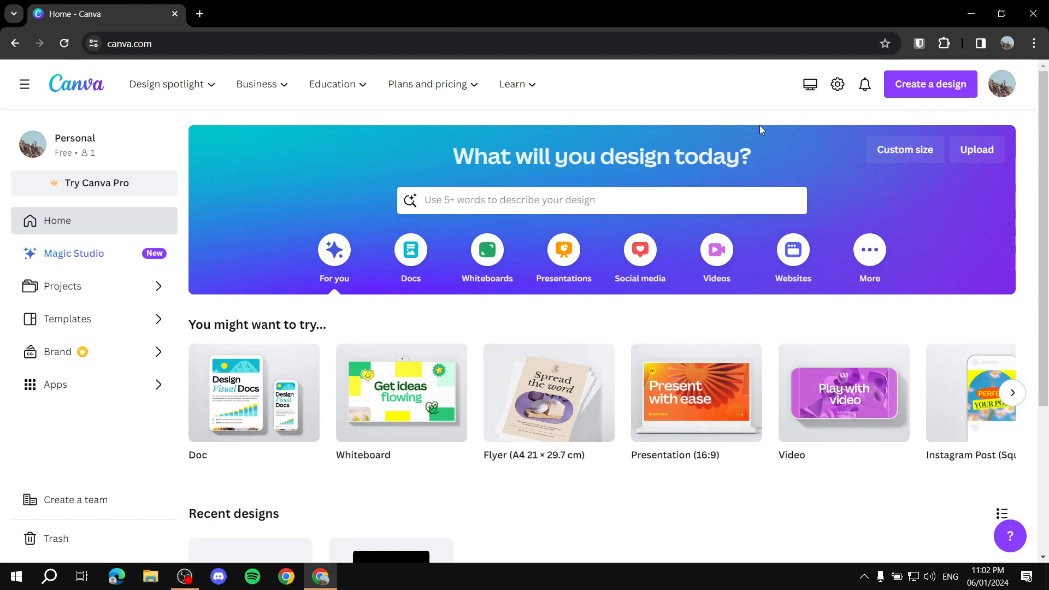
- Search the design templates for "Daily planners"
{"action": "mouse_move", "coordinate": [423, 87]}
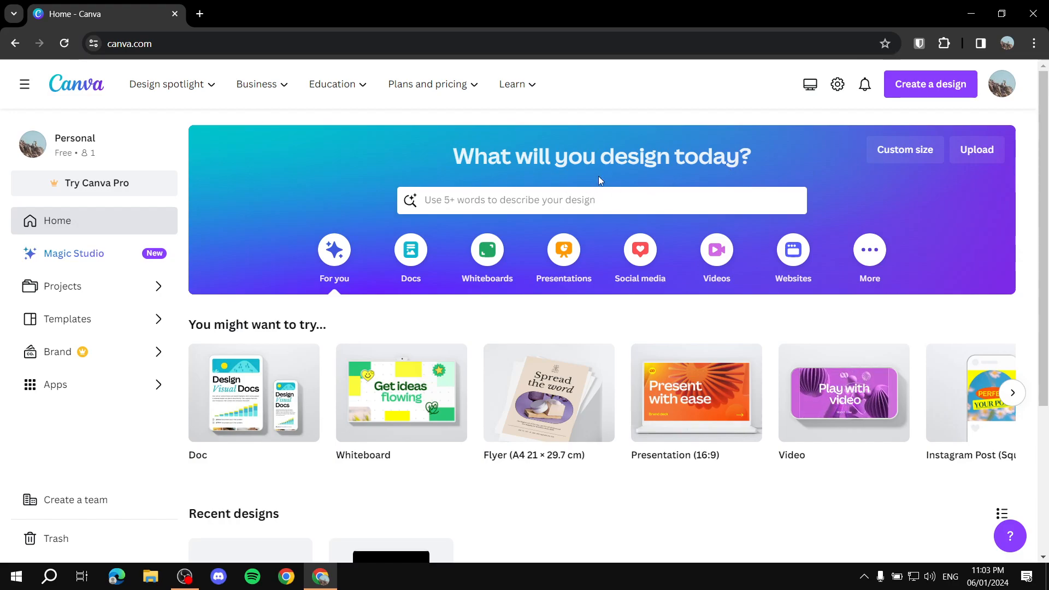
{"action": "left_click", "coordinate": [595, 199]}
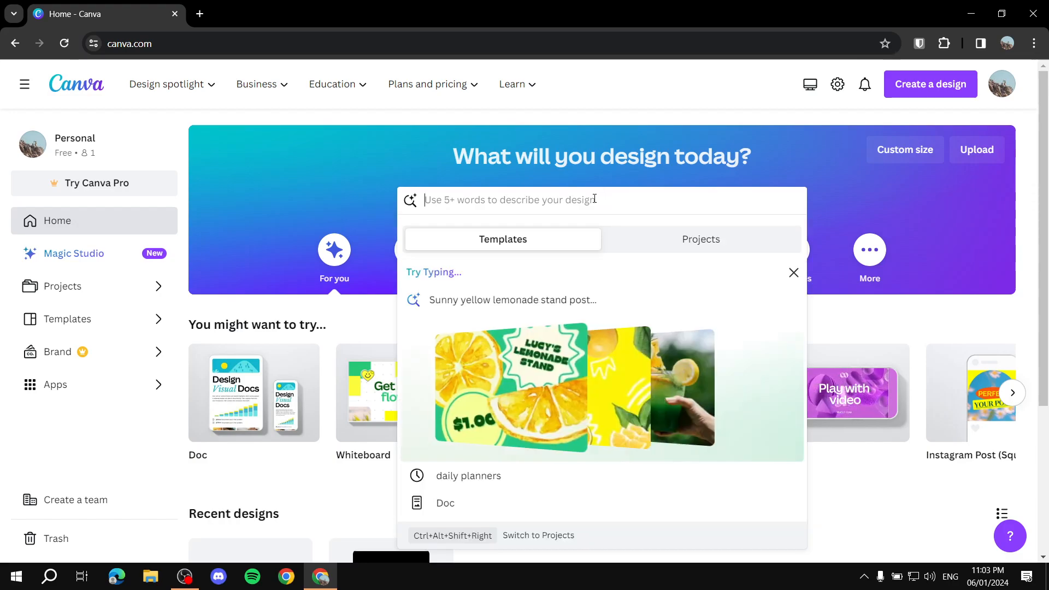
{"action": "type", "text": "Daily"}
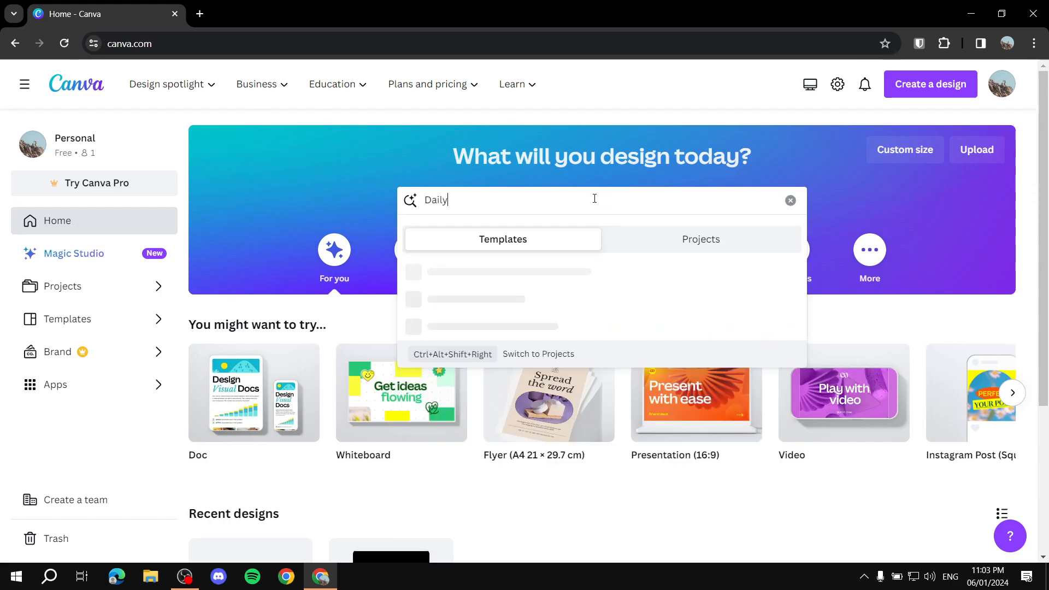
{"action": "type", "text": " planners"}
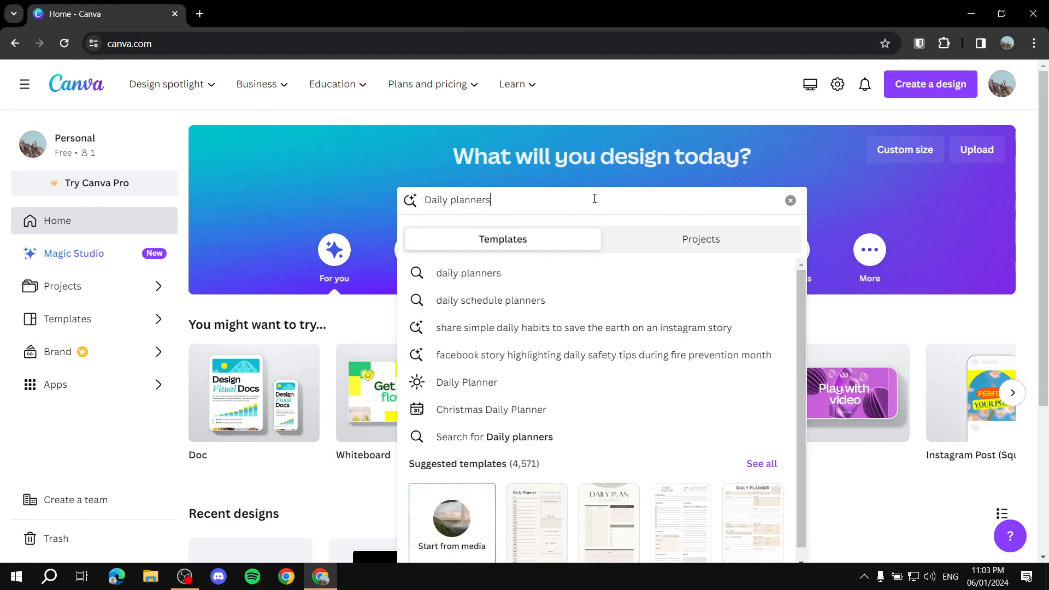
{"action": "key", "text": "Return"}
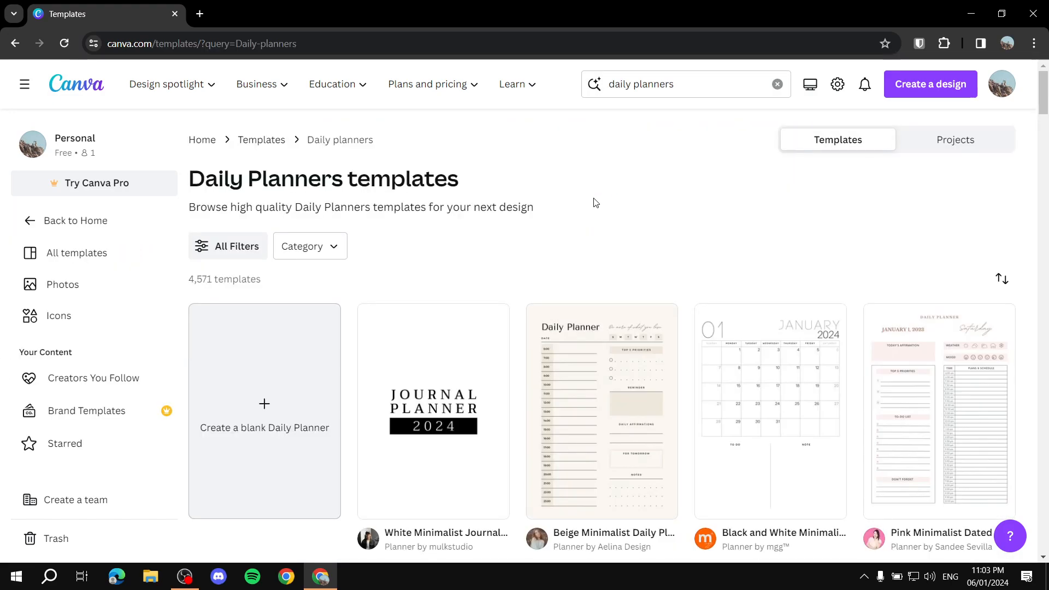
- Preview the Brown Pastel Illustrative Cute Weekly Planner template from the results and close the preview
{"action": "scroll", "coordinate": [667, 290], "scroll_direction": "down", "scroll_amount": 10}
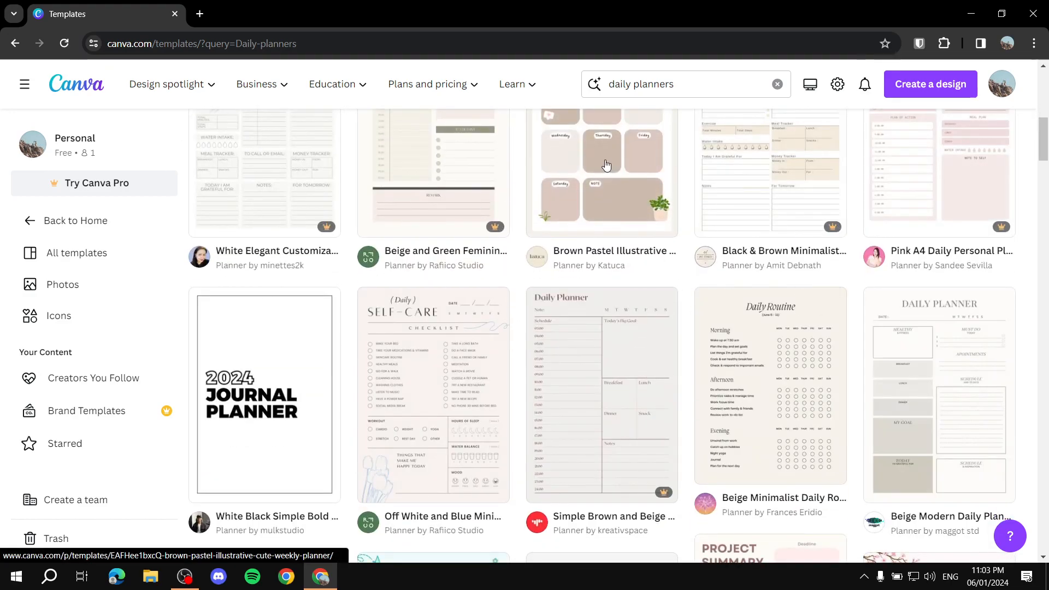
{"action": "left_click", "coordinate": [604, 164]}
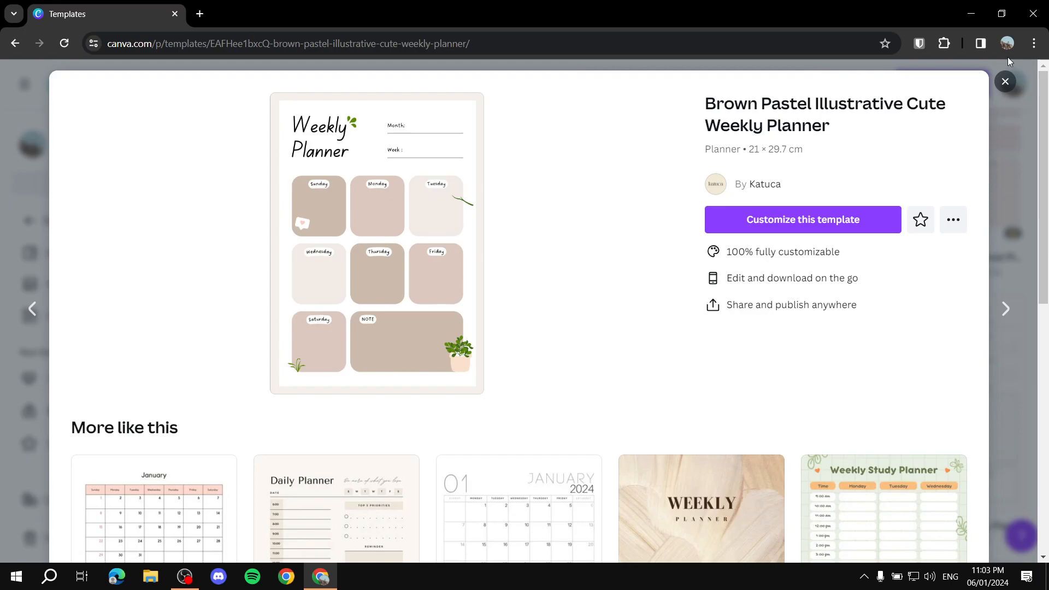
{"action": "left_click", "coordinate": [1006, 81]}
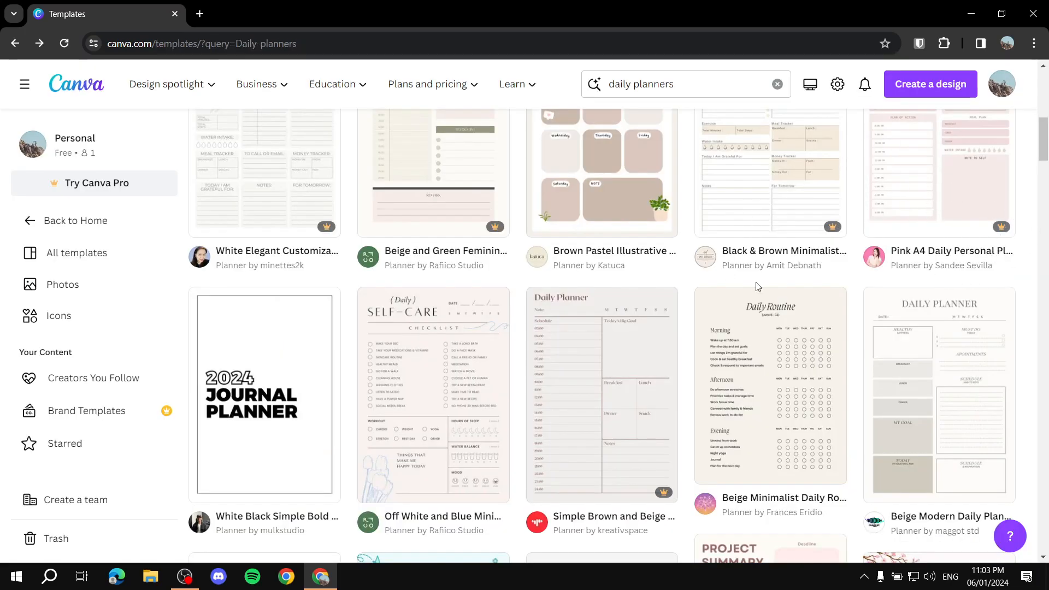
- Preview the White Black Simple Bold Journal Planner 2024 template and return to the home page
{"action": "scroll", "coordinate": [604, 358], "scroll_direction": "down", "scroll_amount": 3}
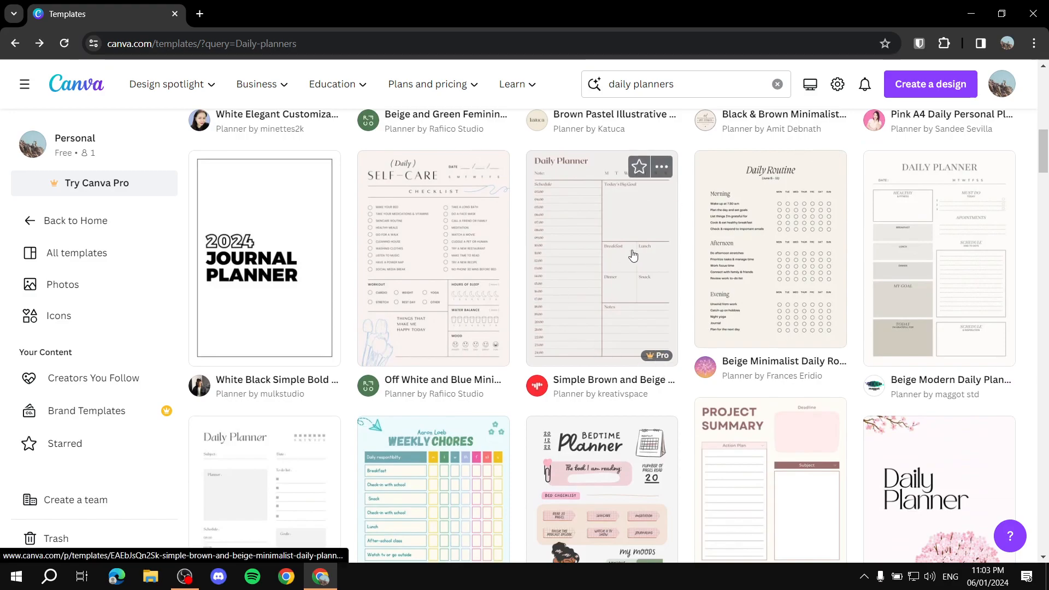
{"action": "scroll", "coordinate": [536, 355], "scroll_direction": "up", "scroll_amount": 2}
{"action": "scroll", "coordinate": [404, 340], "scroll_direction": "down", "scroll_amount": 3}
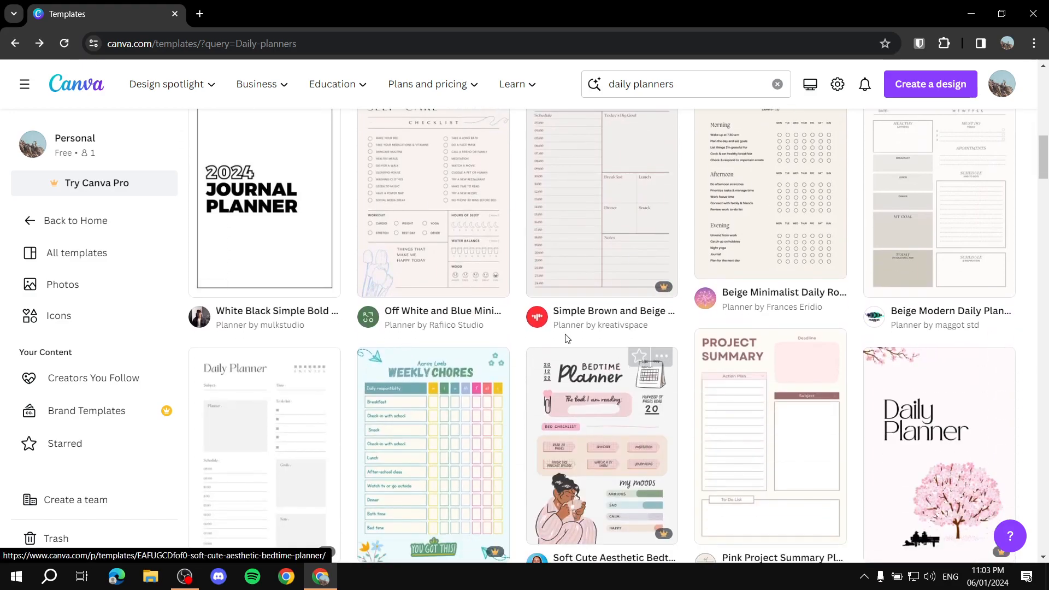
{"action": "scroll", "coordinate": [265, 382], "scroll_direction": "up", "scroll_amount": 3}
{"action": "left_click", "coordinate": [225, 353]}
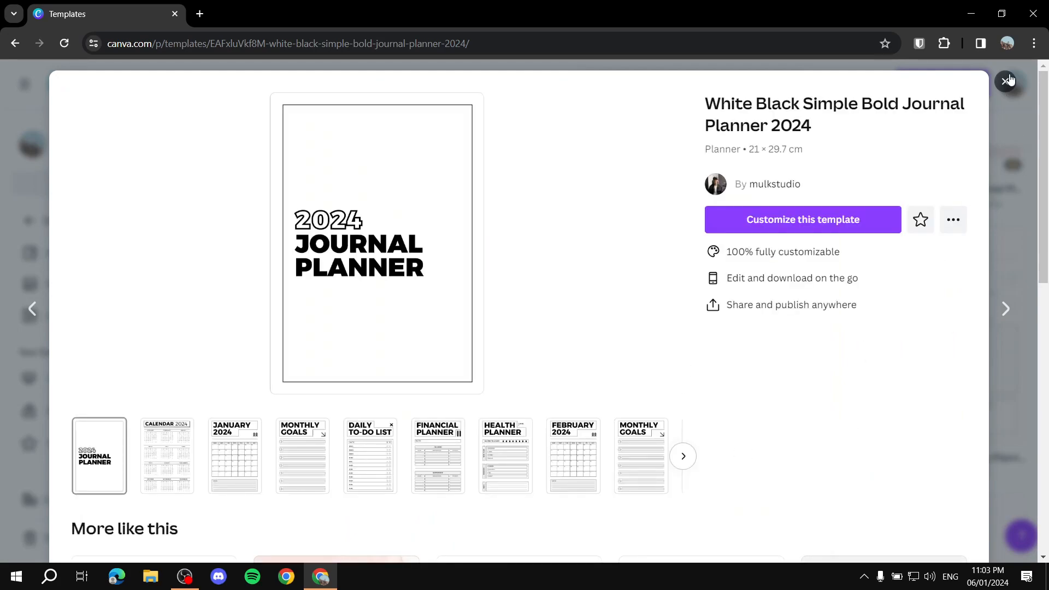
{"action": "left_click", "coordinate": [1007, 81]}
{"action": "left_click", "coordinate": [92, 82]}
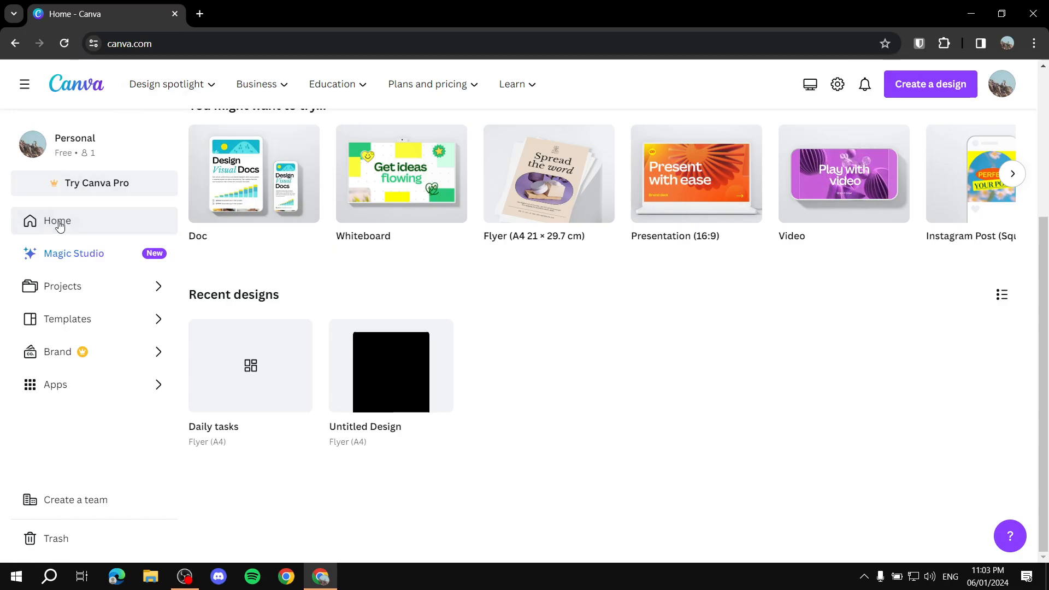
{"action": "scroll", "coordinate": [419, 197], "scroll_direction": "up", "scroll_amount": 4}
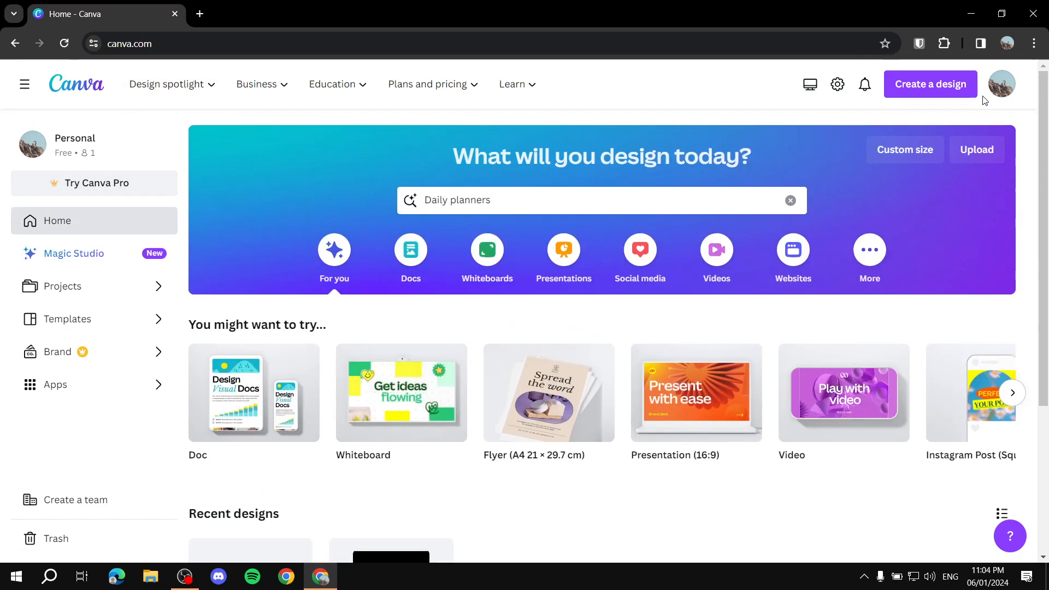
{"action": "left_click", "coordinate": [956, 85]}
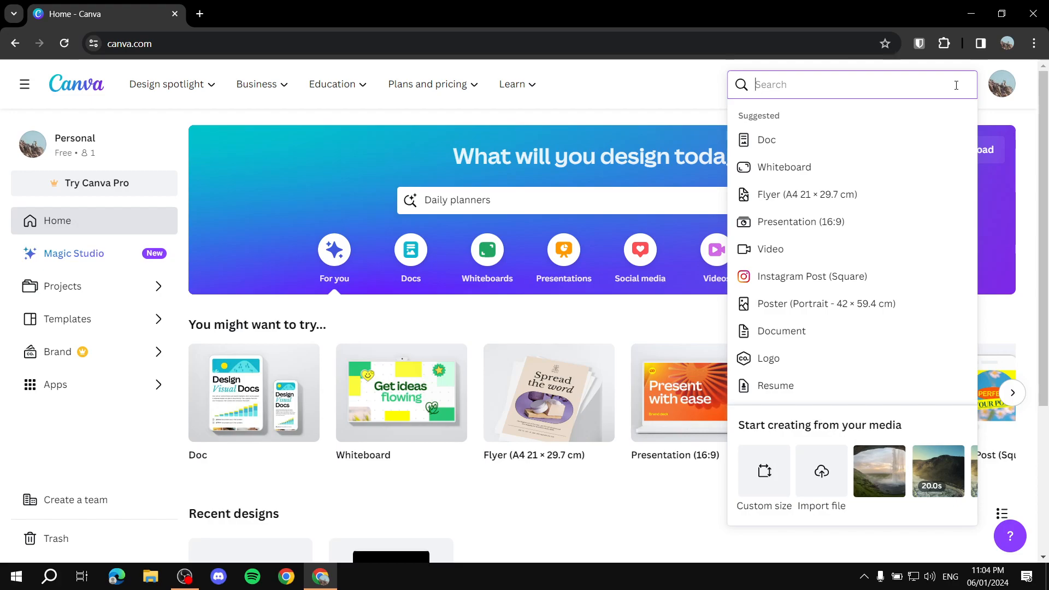
{"action": "left_click", "coordinate": [718, 106]}
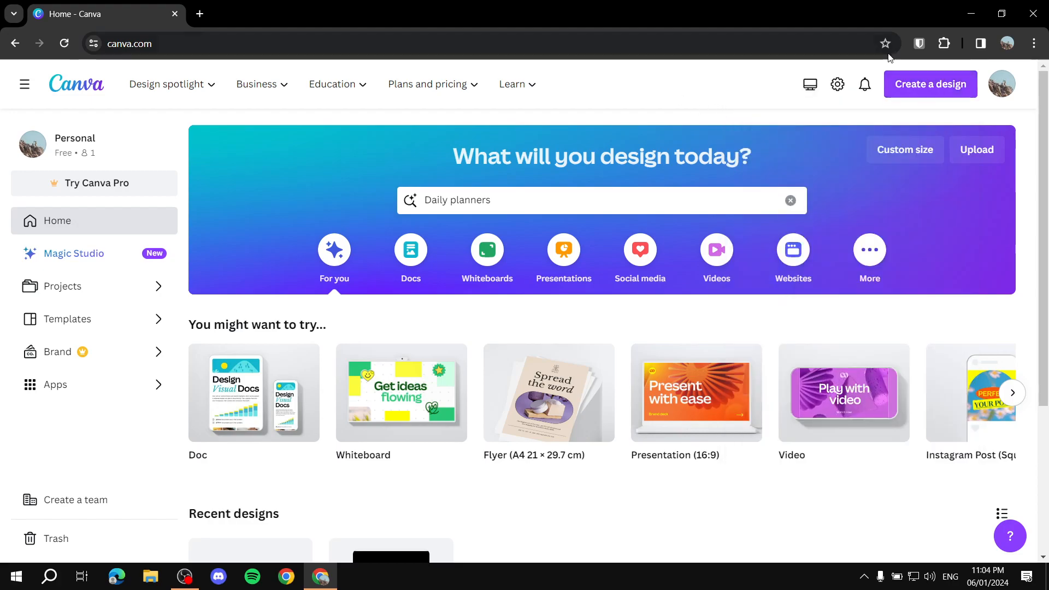
- Check the custom size unit options and create a blank Flyer (A4 21 × 29.7 cm) design instead
{"action": "left_click", "coordinate": [926, 86]}
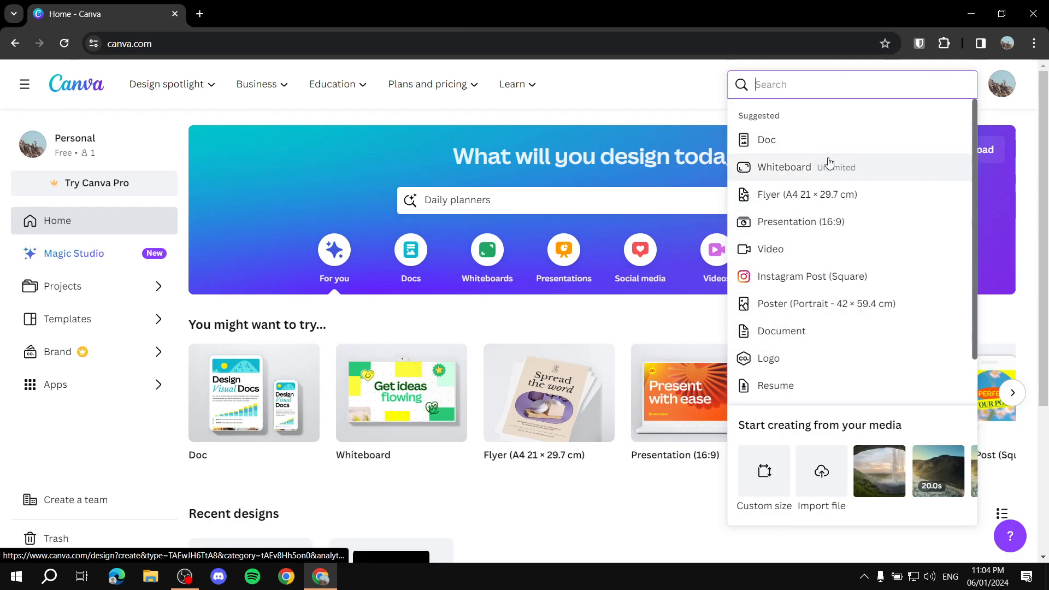
{"action": "left_click", "coordinate": [753, 482]}
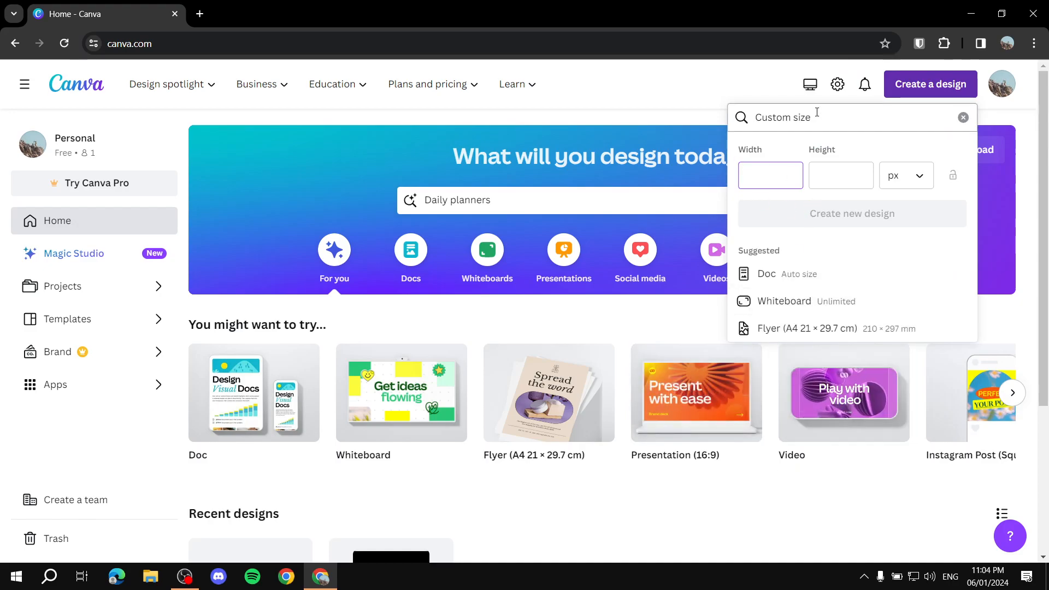
{"action": "left_click", "coordinate": [893, 180]}
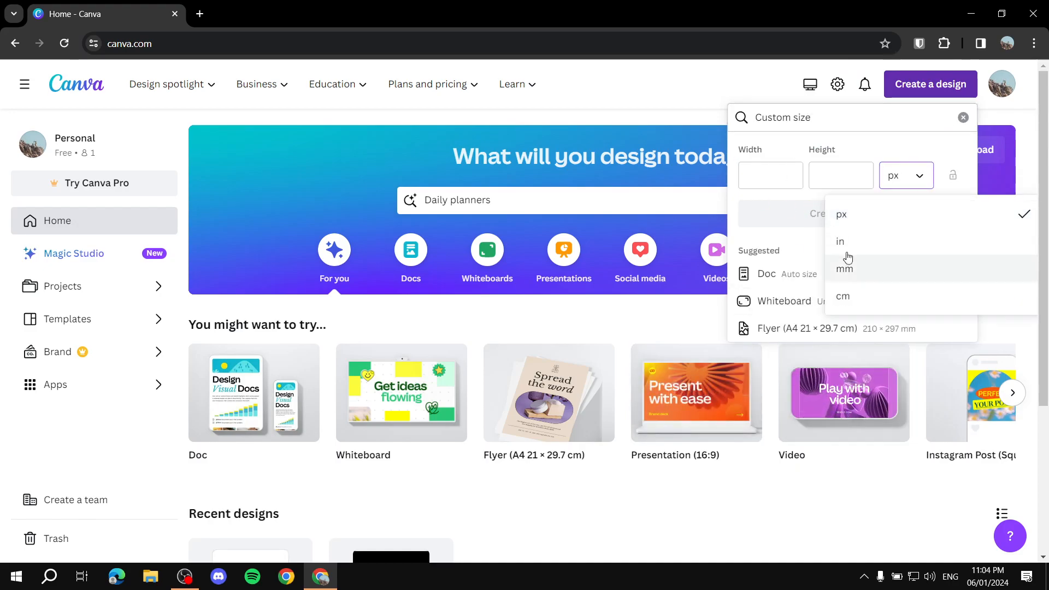
{"action": "left_click", "coordinate": [792, 152]}
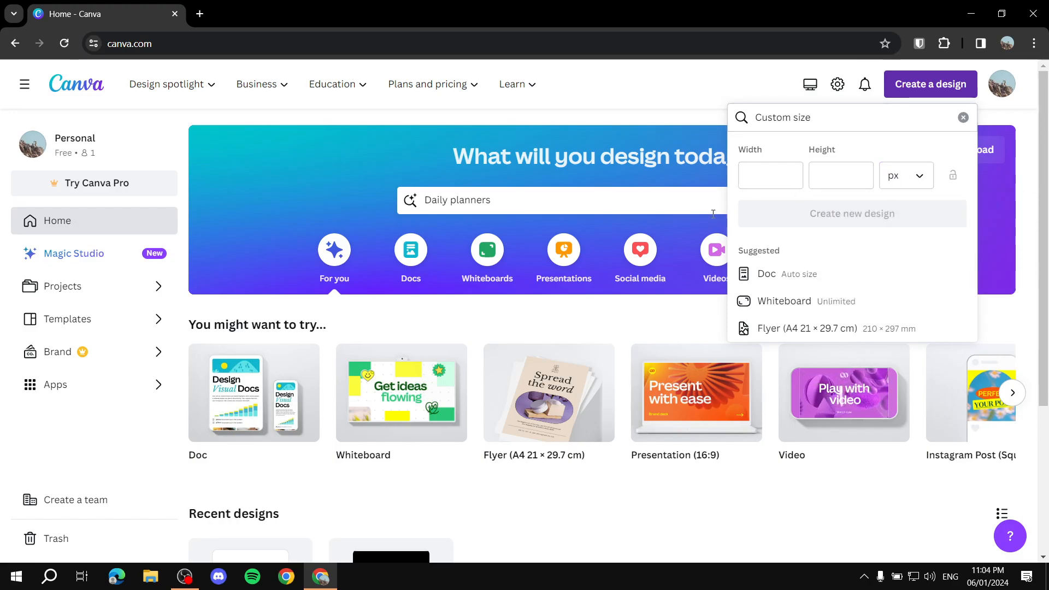
{"action": "left_click", "coordinate": [814, 329]}
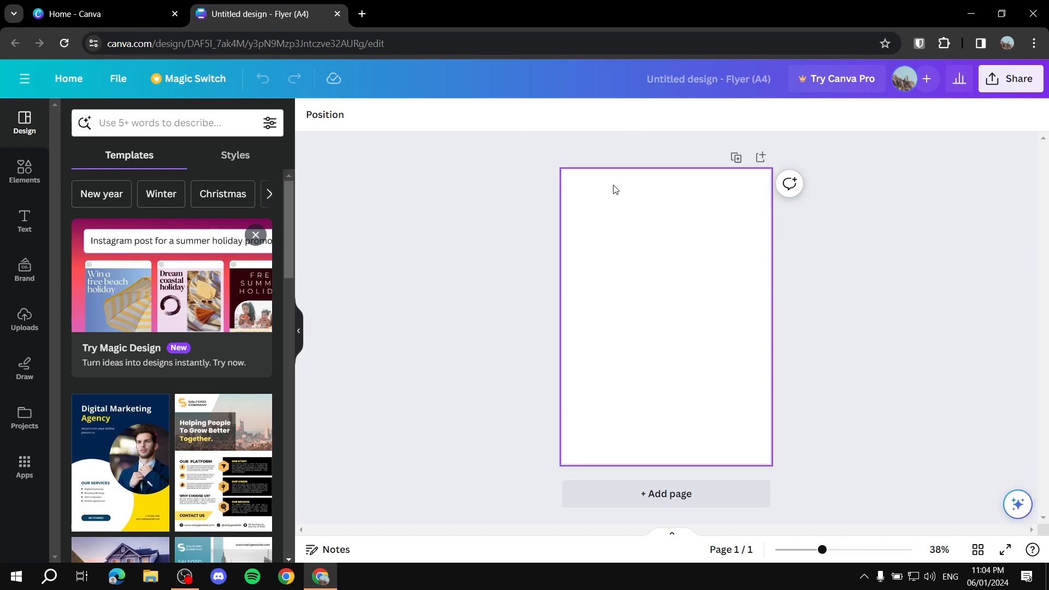
{"action": "scroll", "coordinate": [659, 263], "scroll_direction": "up", "scroll_amount": 2}
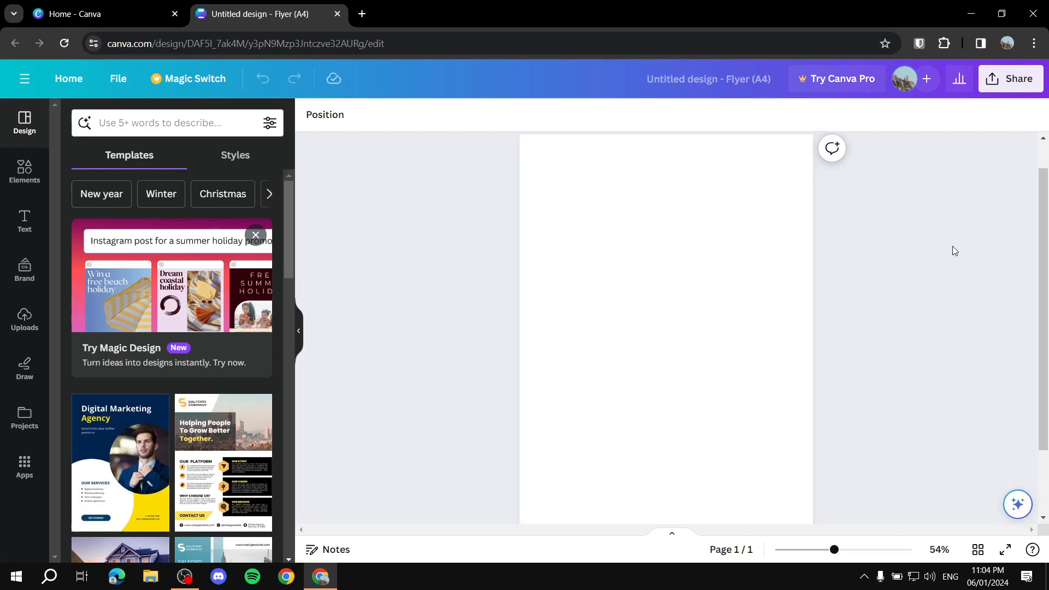
{"action": "scroll", "coordinate": [907, 250], "scroll_direction": "down", "scroll_amount": 1}
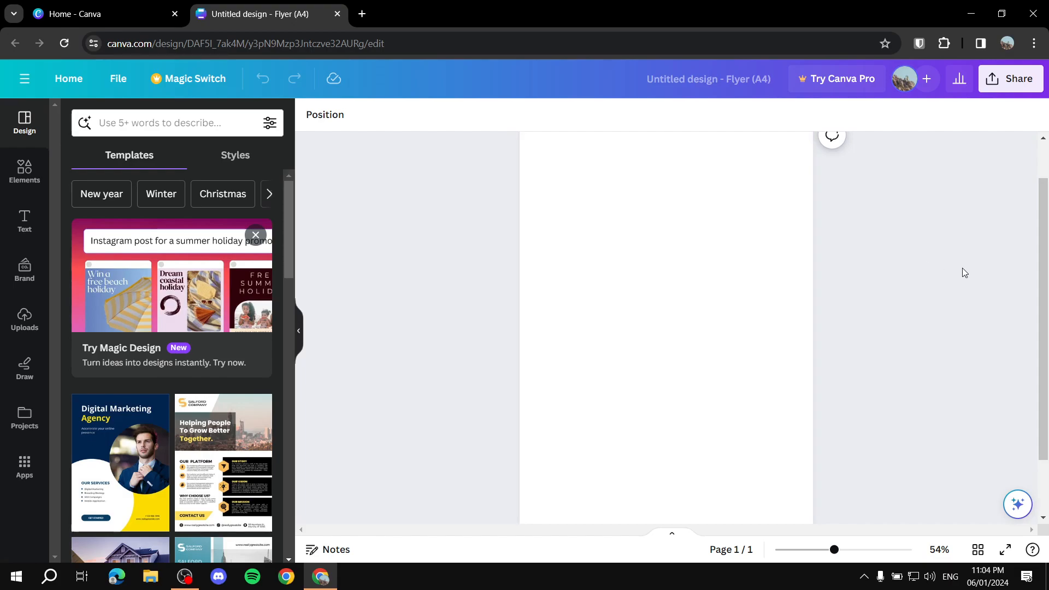
{"action": "scroll", "coordinate": [950, 265], "scroll_direction": "down", "scroll_amount": 1}
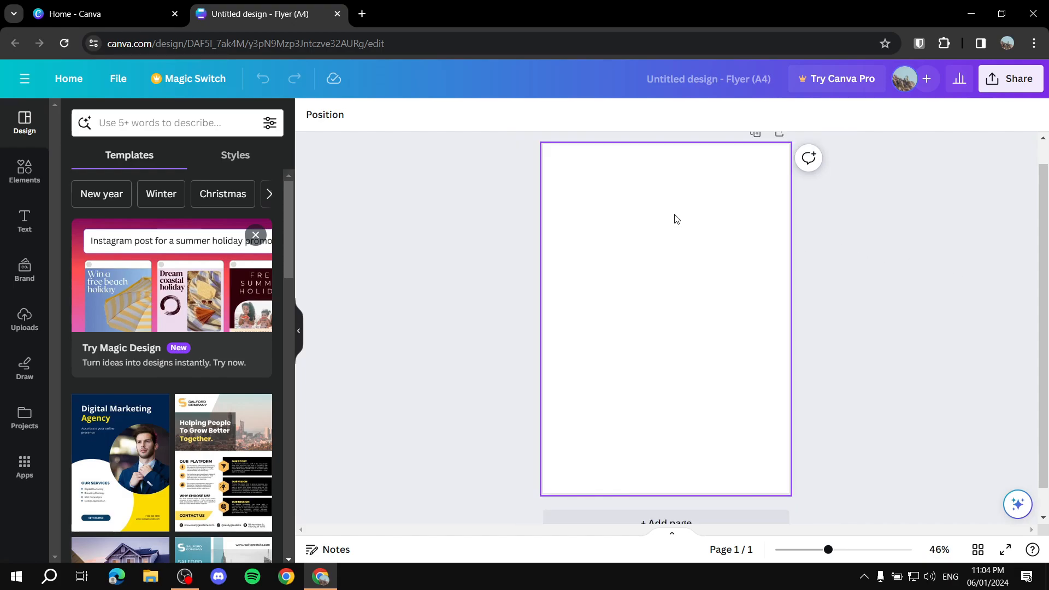
- Show the rulers and guides around the blank flyer page
{"action": "left_click", "coordinate": [121, 82]}
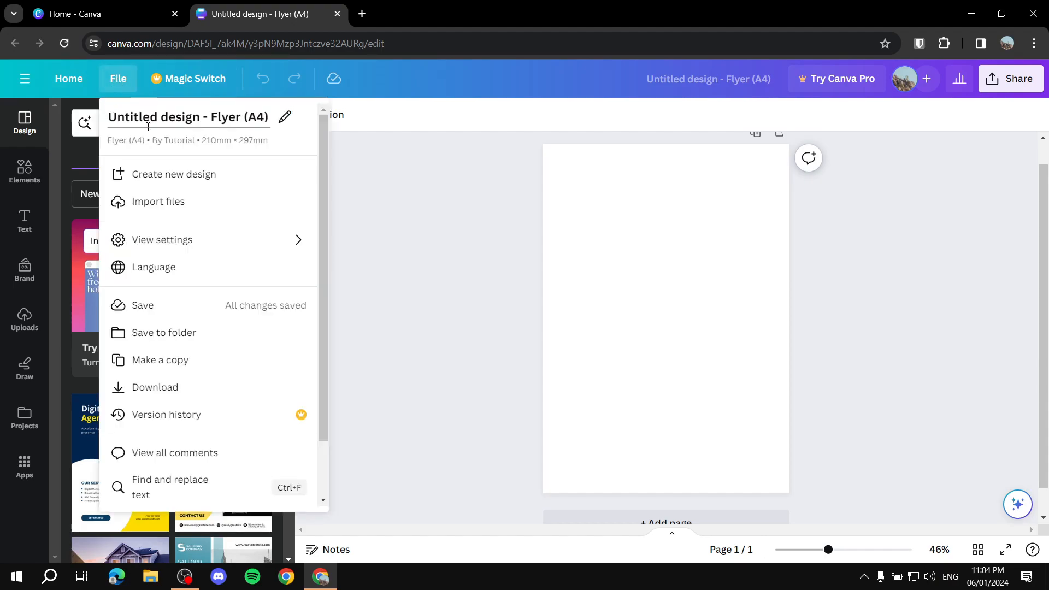
{"action": "mouse_move", "coordinate": [259, 247]}
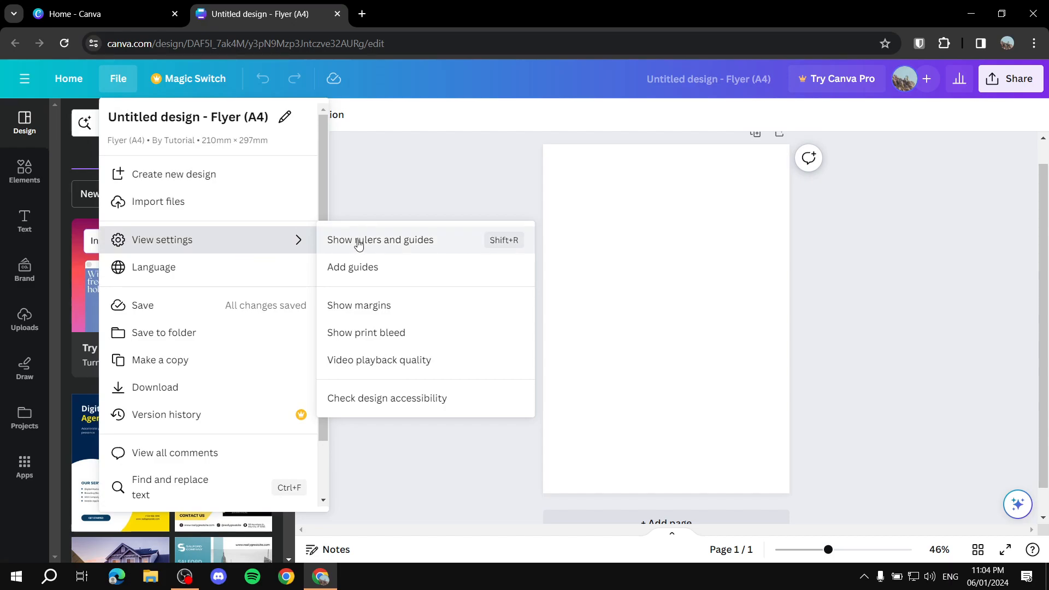
{"action": "left_click", "coordinate": [386, 241]}
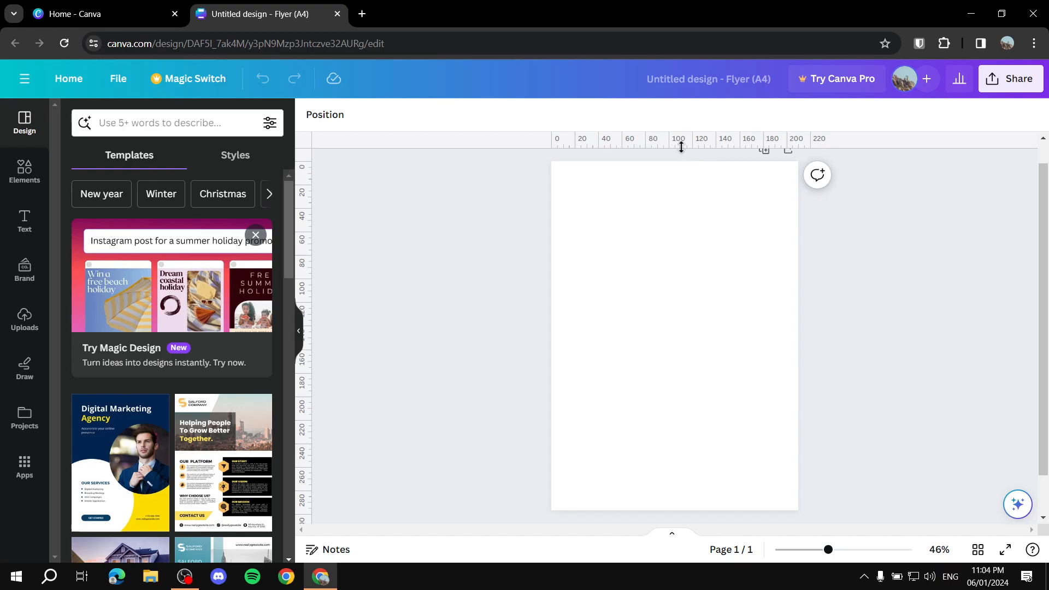
- Try out a horizontal guide at about 21 mm and a vertical guide at about 14 mm, and remove both from the page
{"action": "left_click_drag", "start_coordinate": [677, 146], "coordinate": [672, 186]}
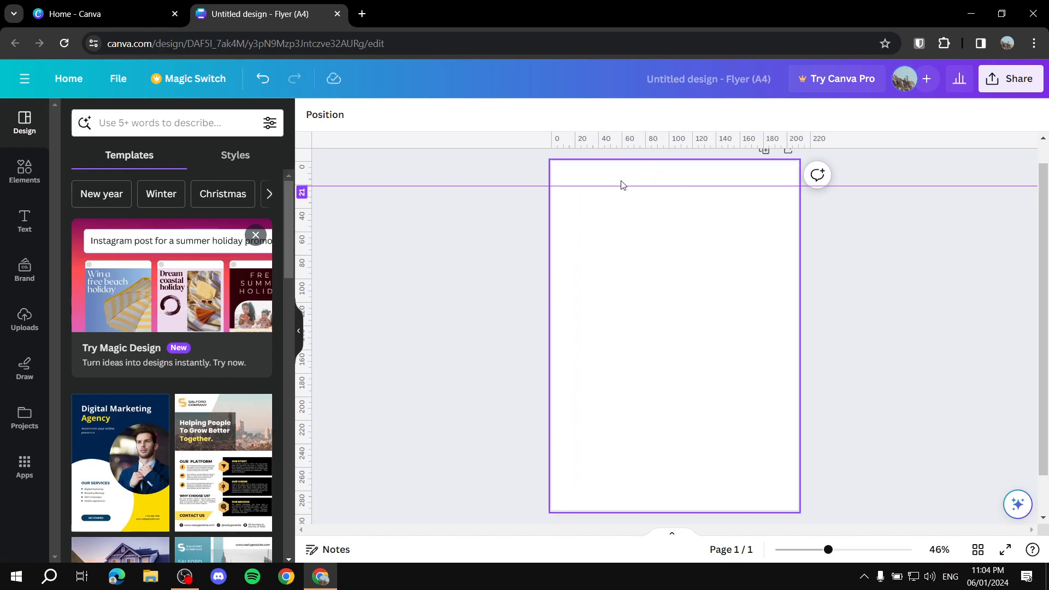
{"action": "left_click_drag", "start_coordinate": [305, 237], "coordinate": [568, 241]}
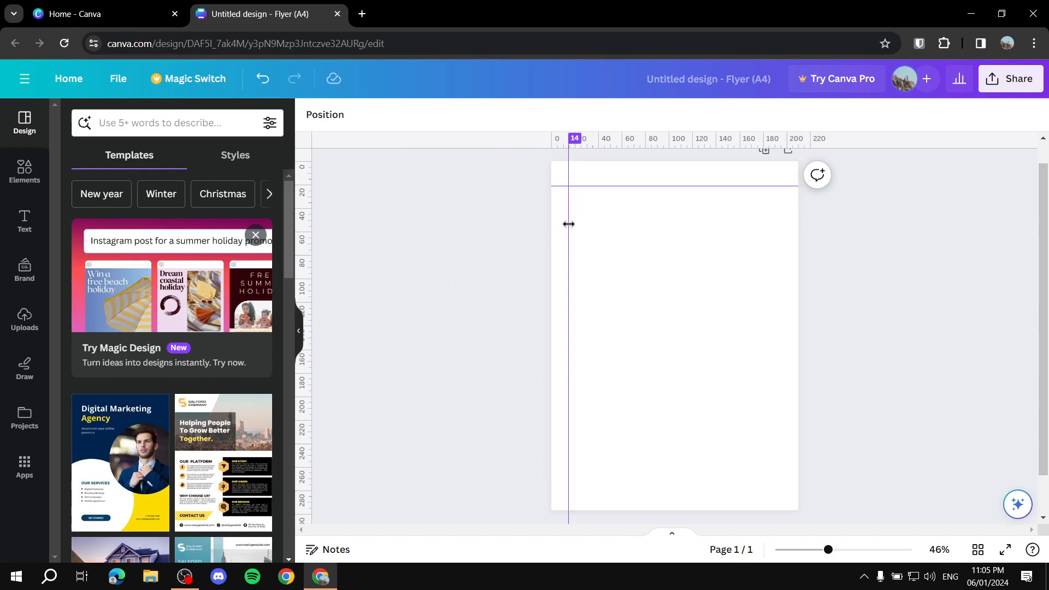
{"action": "left_click_drag", "start_coordinate": [569, 224], "coordinate": [190, 196]}
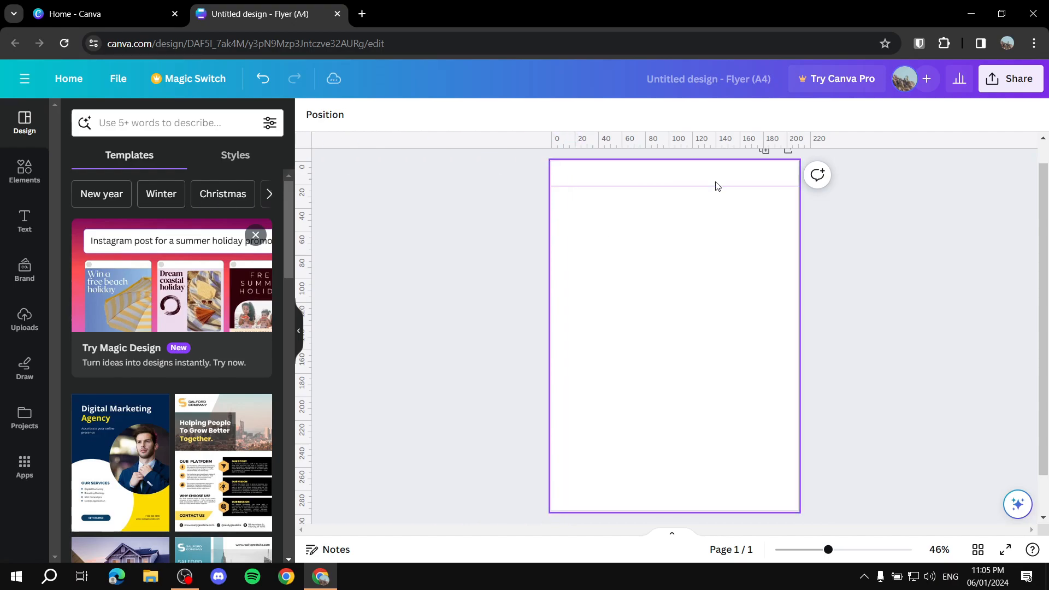
{"action": "left_click_drag", "start_coordinate": [715, 186], "coordinate": [720, 120]}
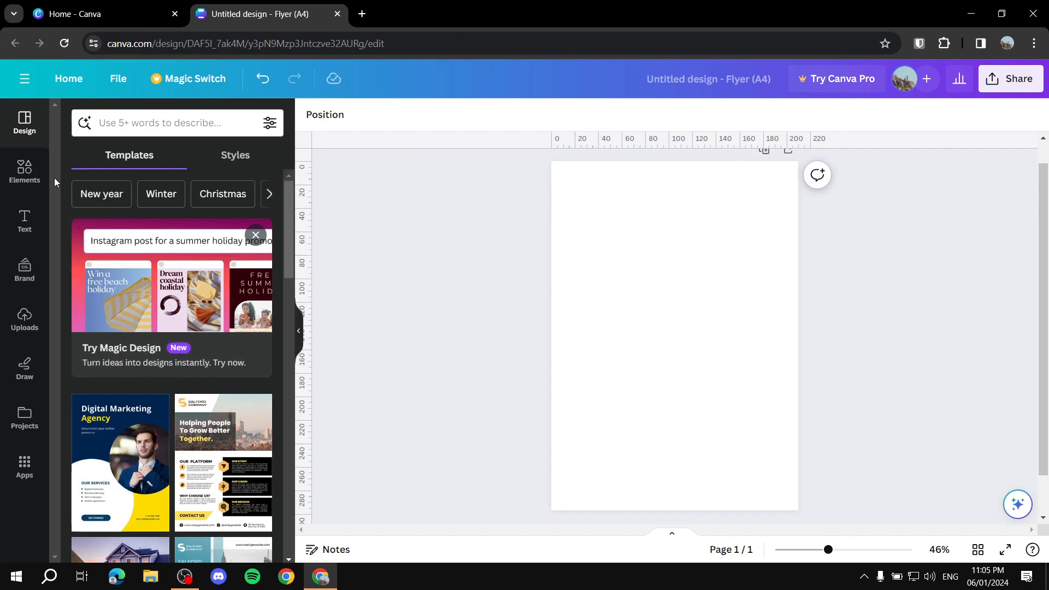
- Add the recently used rounded square, resize it to a rectangle about 55 by 30 mm, and place it near the page's upper-left corner
{"action": "left_click", "coordinate": [25, 171]}
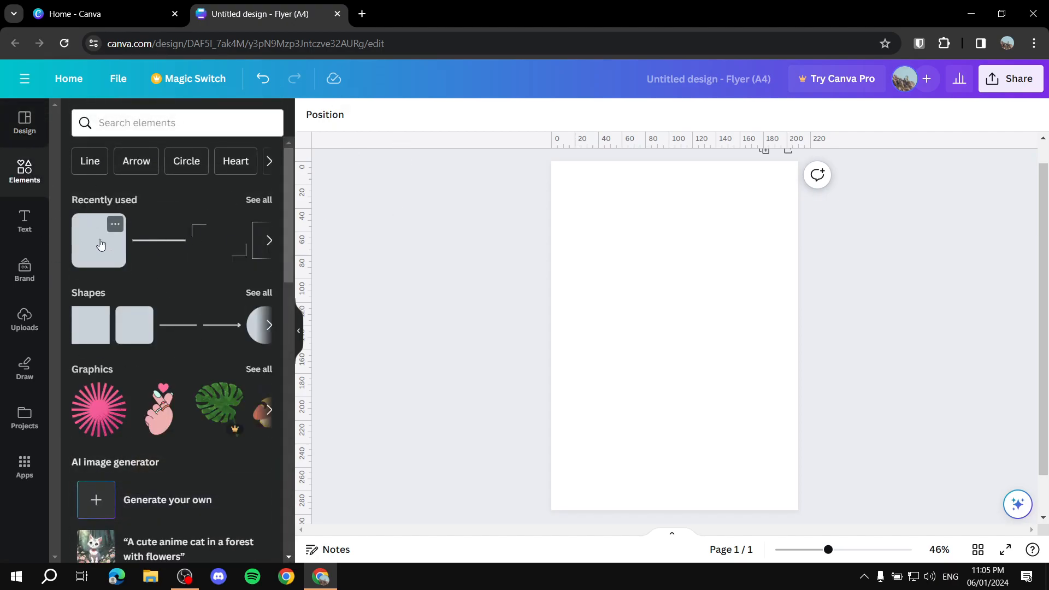
{"action": "left_click_drag", "start_coordinate": [101, 249], "coordinate": [604, 242]}
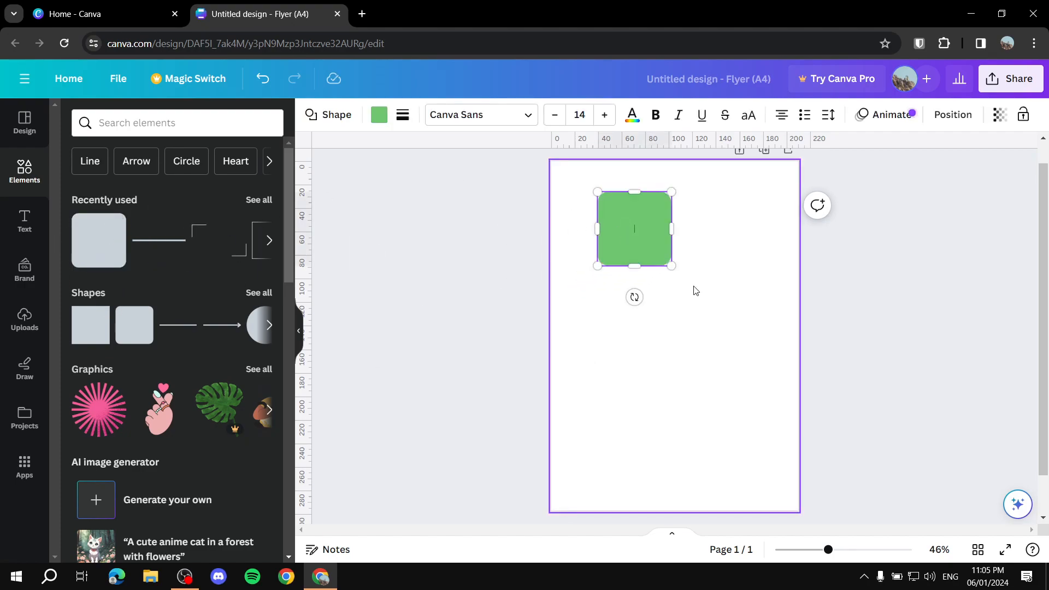
{"action": "left_click_drag", "start_coordinate": [672, 266], "coordinate": [664, 227]}
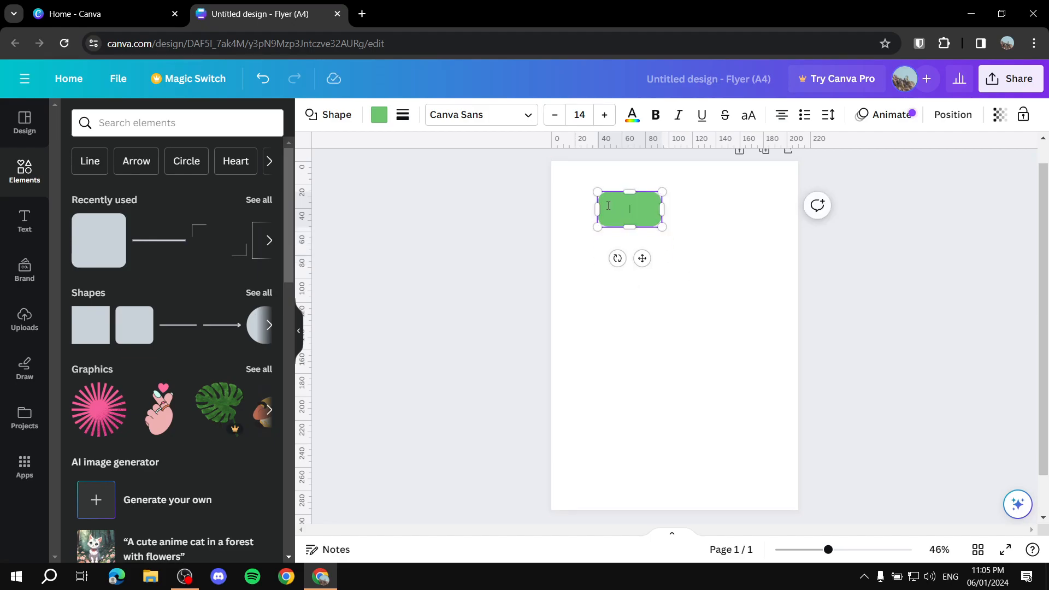
{"action": "left_click", "coordinate": [703, 211]}
{"action": "left_click_drag", "start_coordinate": [632, 213], "coordinate": [588, 183]}
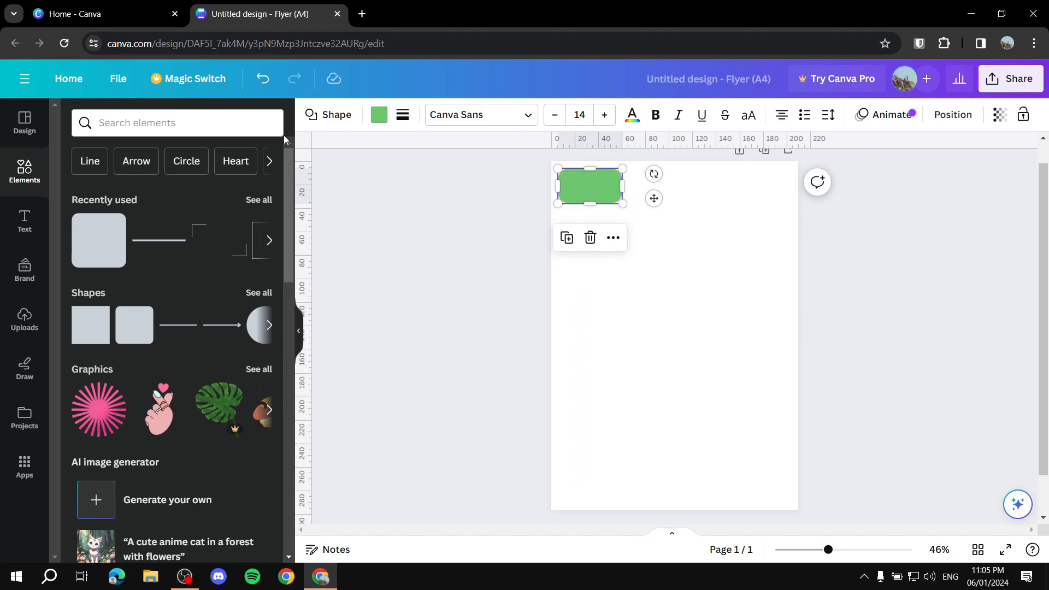
- Change the rounded rectangle's fill from the document green to the custom purple #6E00A2
{"action": "left_click", "coordinate": [388, 114]}
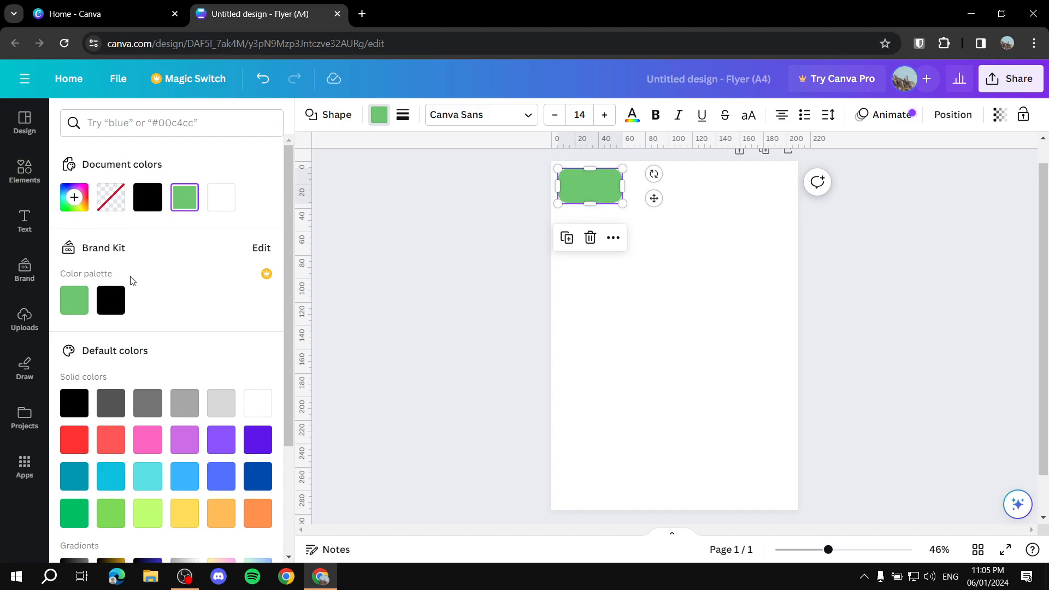
{"action": "left_click", "coordinate": [185, 197]}
{"action": "left_click_drag", "start_coordinate": [234, 348], "coordinate": [217, 347]}
{"action": "left_click", "coordinate": [233, 323]}
{"action": "left_click", "coordinate": [257, 289]}
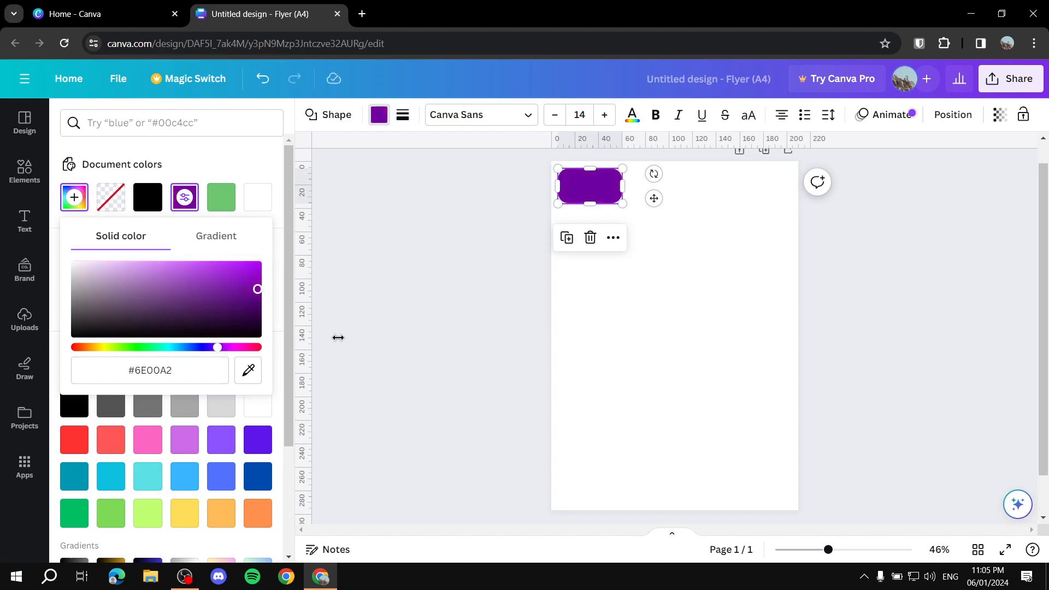
{"action": "left_click", "coordinate": [339, 342]}
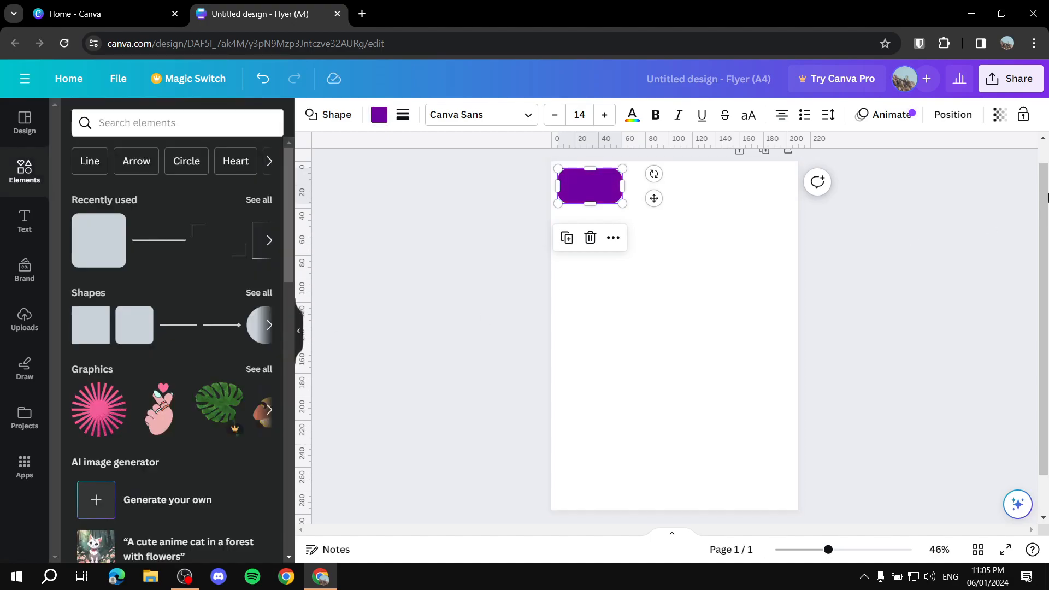
- Lower the opacity of the purple rounded rectangle to give it a light purple tint
{"action": "left_click", "coordinate": [999, 121]}
{"action": "left_click_drag", "start_coordinate": [996, 173], "coordinate": [924, 173]}
{"action": "left_click", "coordinate": [841, 241]}
{"action": "left_click", "coordinate": [580, 199]}
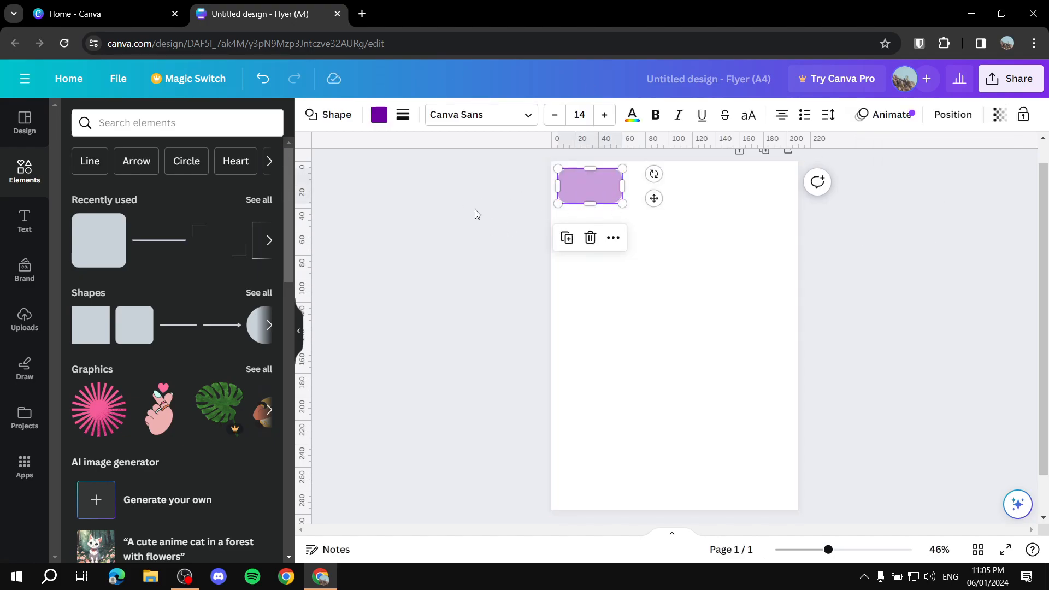
{"action": "left_click", "coordinate": [427, 230]}
- Add a heading text reading "Daily Tasks" to the page
{"action": "left_click", "coordinate": [24, 220]}
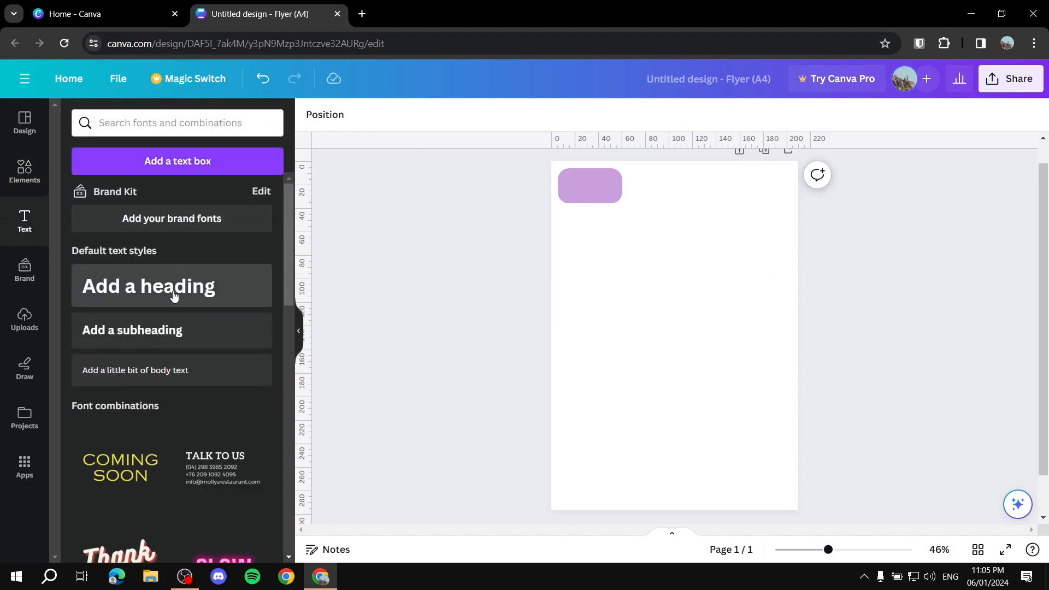
{"action": "left_click", "coordinate": [152, 288]}
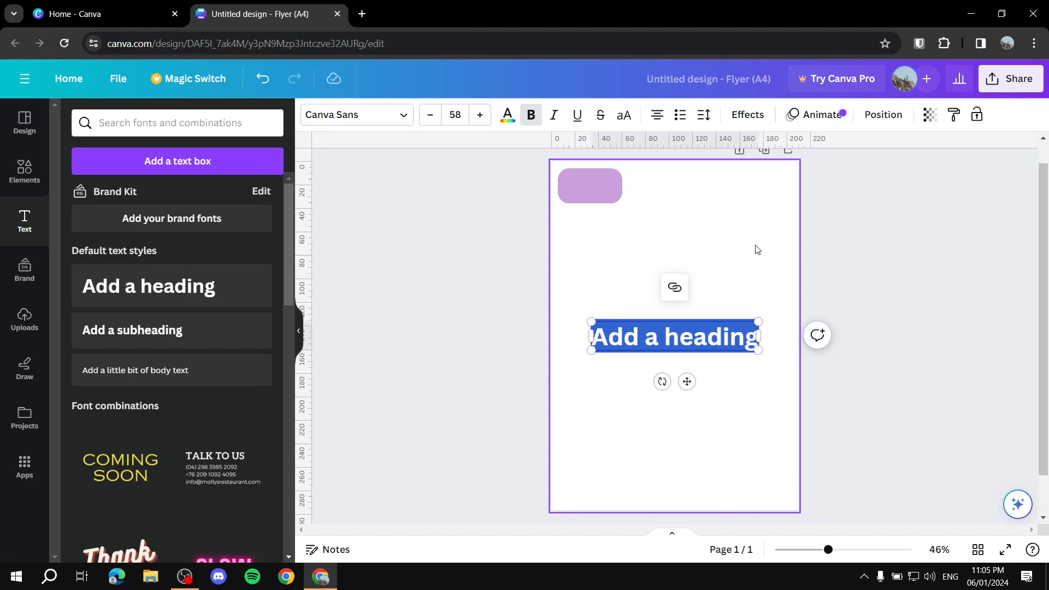
{"action": "type", "text": "Daily"}
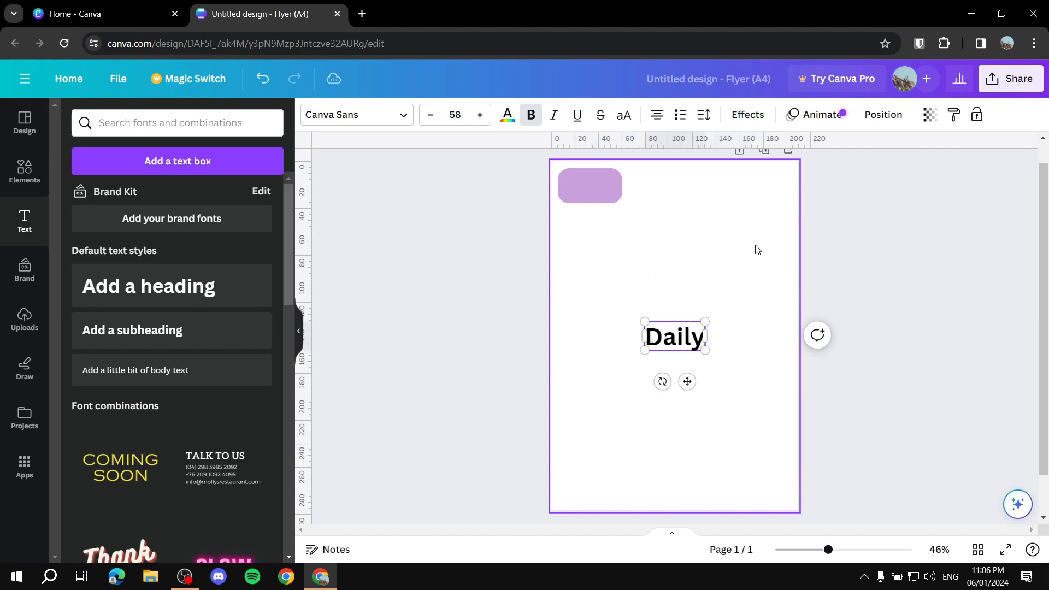
{"action": "type", "text": " Taks"}
{"action": "key", "text": "BackSpace"}
{"action": "key", "text": "BackSpace"}
{"action": "type", "text": "sks"}
{"action": "key", "text": "Return"}
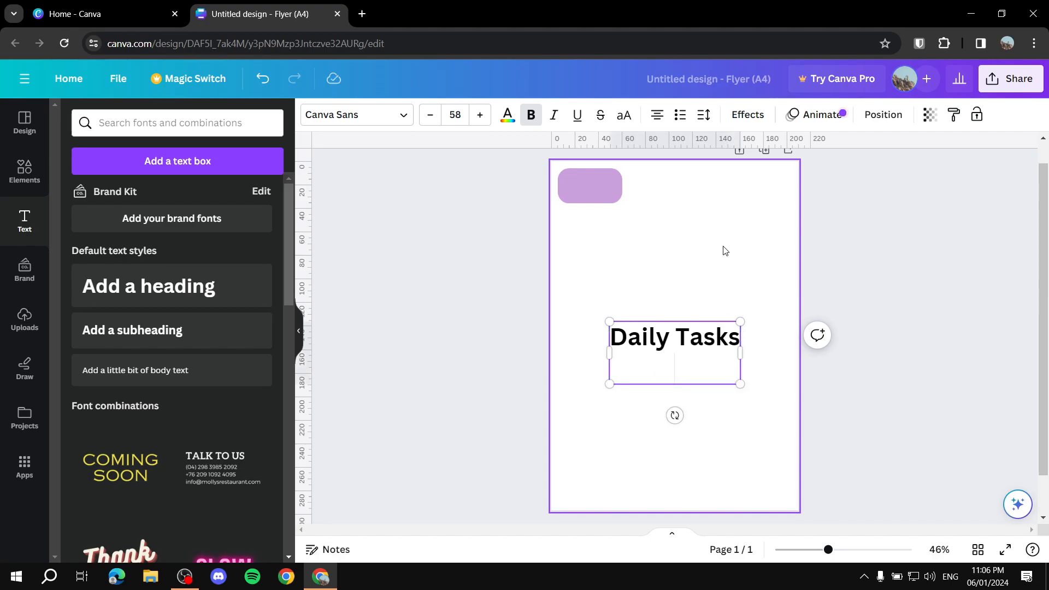
{"action": "key", "text": "BackSpace"}
{"action": "scroll", "coordinate": [722, 248], "scroll_direction": "up", "scroll_amount": 1}
{"action": "left_click", "coordinate": [684, 296]}
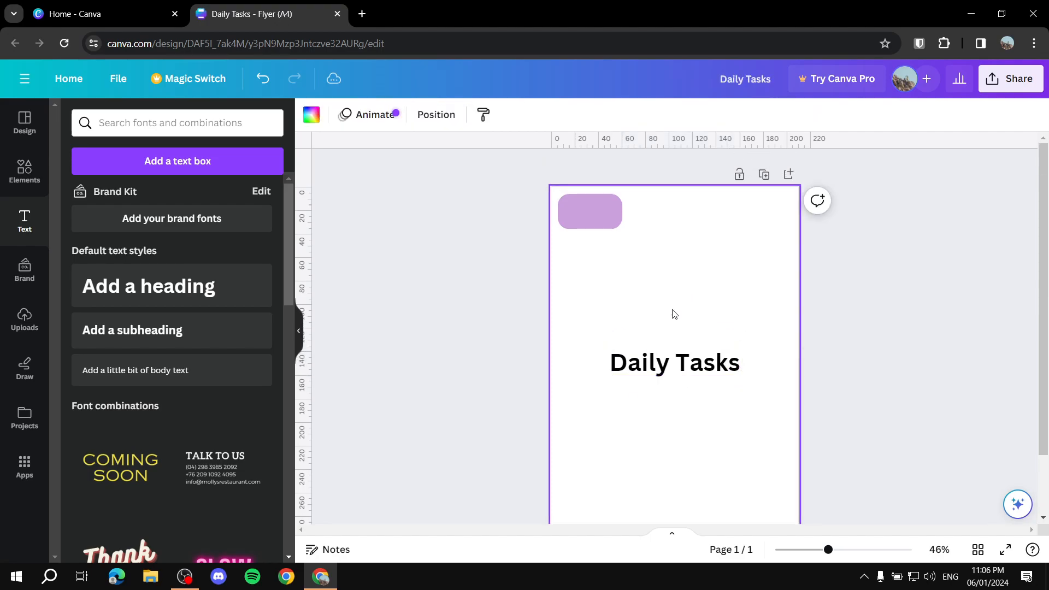
- Move the Daily Tasks heading onto the purple rectangle, narrowed to two lines with a font size of 23
{"action": "left_click_drag", "start_coordinate": [672, 364], "coordinate": [610, 217]}
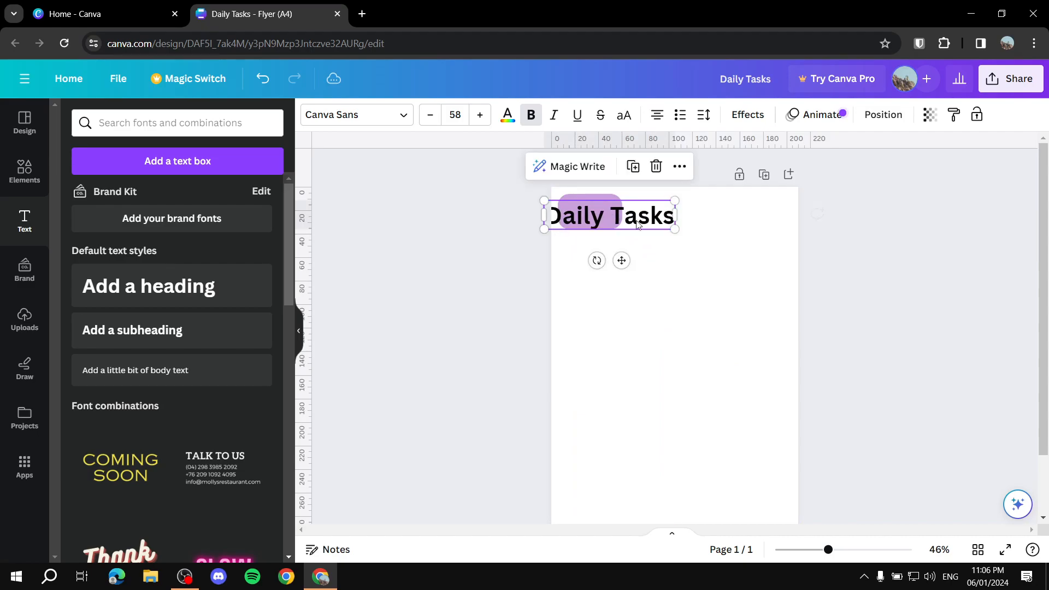
{"action": "left_click_drag", "start_coordinate": [672, 234], "coordinate": [612, 236]}
{"action": "double_click", "coordinate": [452, 114]}
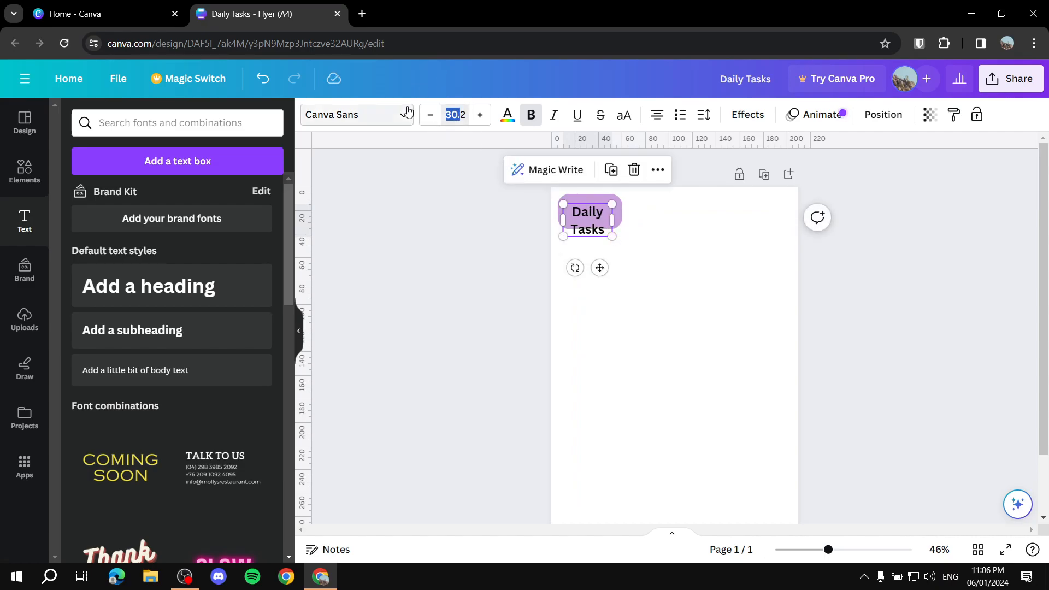
{"action": "type", "text": "272"}
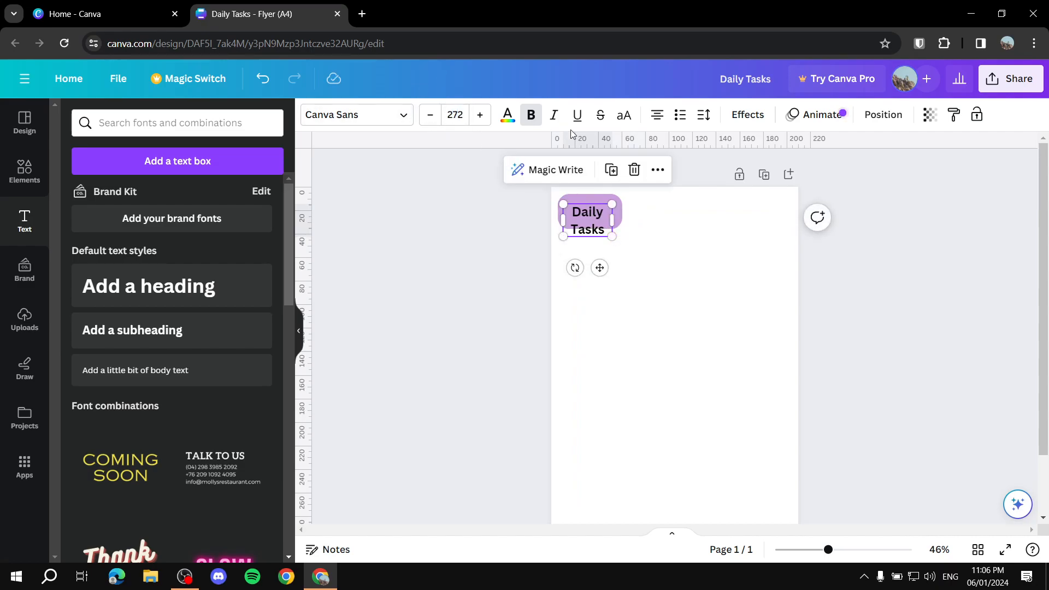
{"action": "key", "text": "BackSpace"}
{"action": "key", "text": "BackSpace"}
{"action": "type", "text": "2"}
{"action": "left_click", "coordinate": [450, 269]}
- Center the two-line Daily Tasks heading inside the purple rounded rectangle
{"action": "left_click", "coordinate": [583, 219]}
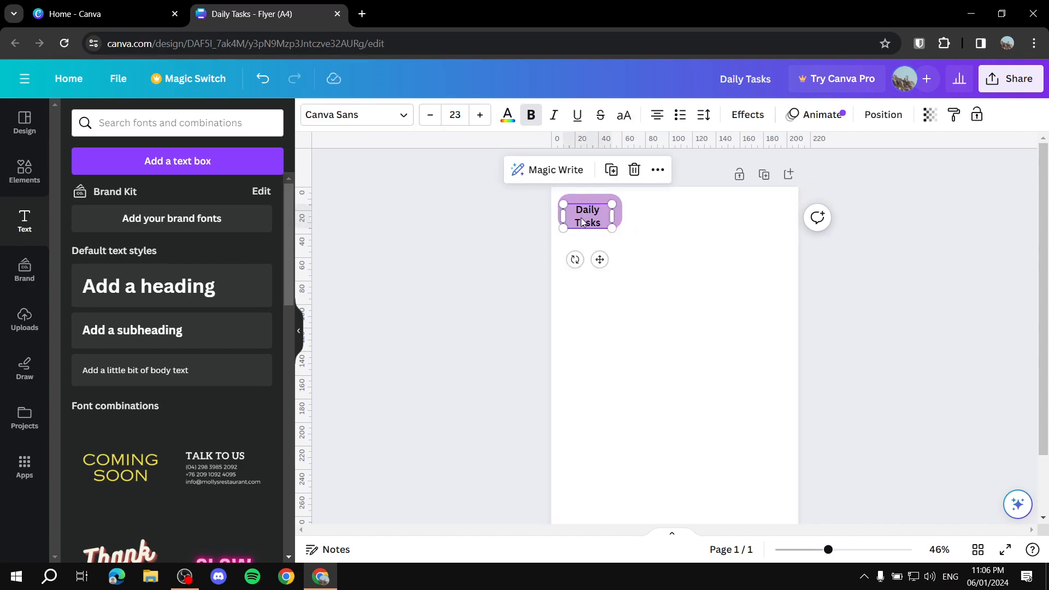
{"action": "left_click_drag", "start_coordinate": [583, 220], "coordinate": [586, 215]}
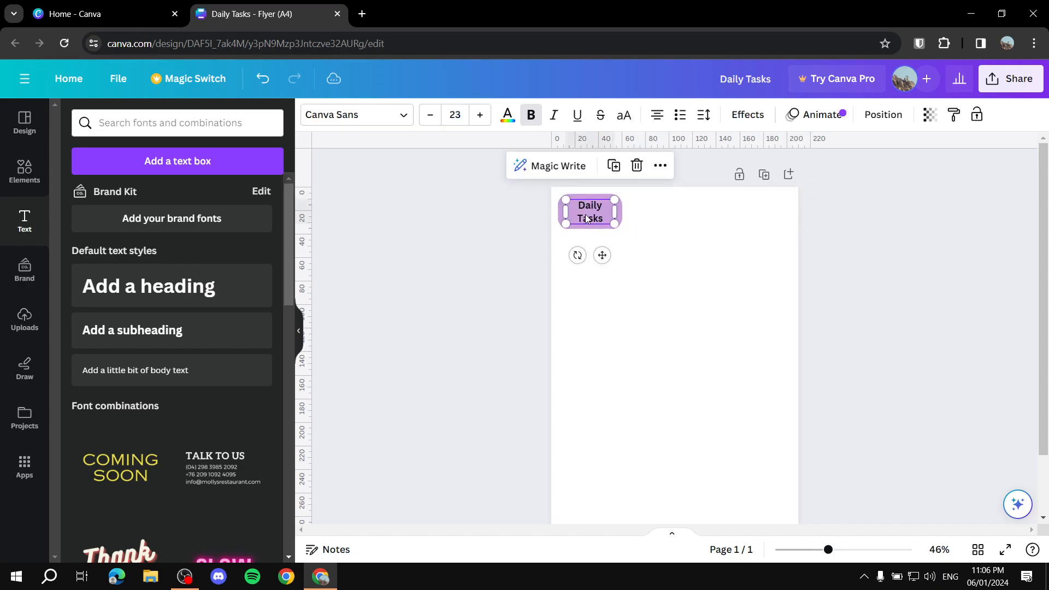
{"action": "left_click", "coordinate": [423, 282]}
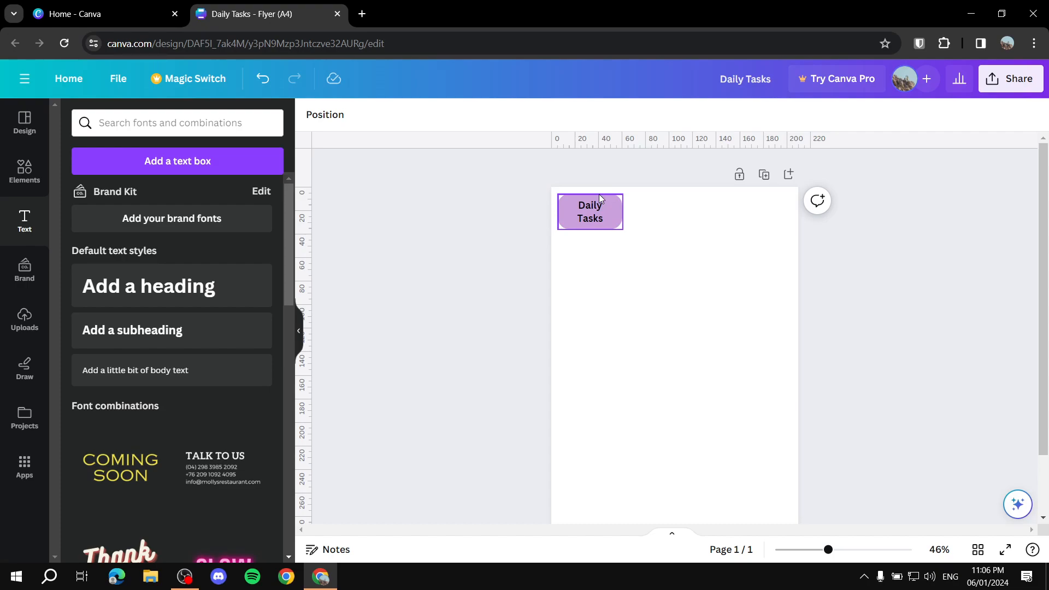
- Add a straight line below the Daily Tasks rectangle and set its line weight to 1
{"action": "left_click", "coordinate": [25, 171]}
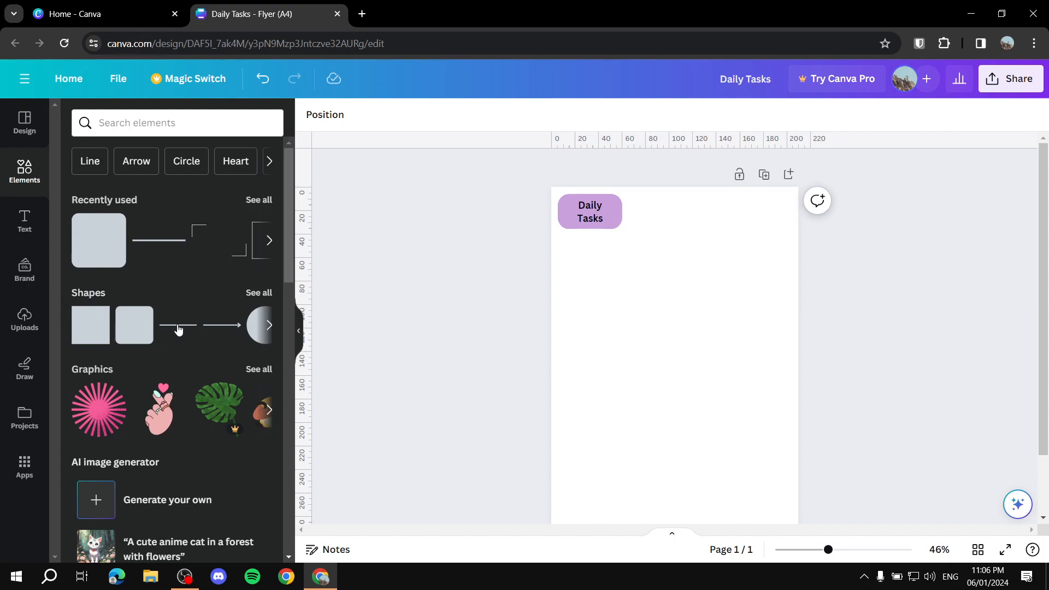
{"action": "left_click", "coordinate": [179, 328]}
{"action": "left_click_drag", "start_coordinate": [688, 365], "coordinate": [615, 297]}
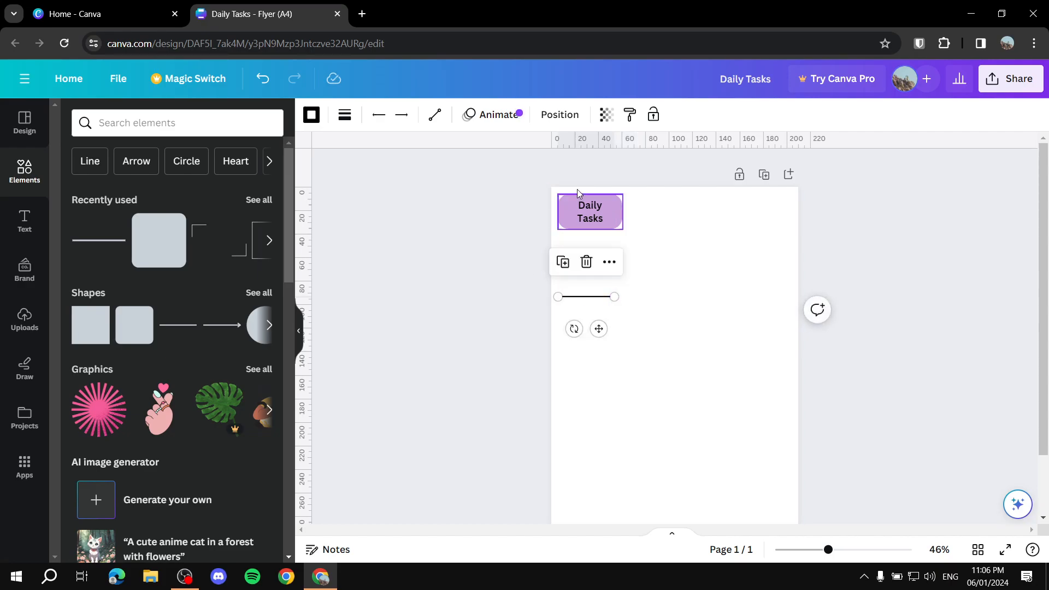
{"action": "left_click", "coordinate": [344, 114]}
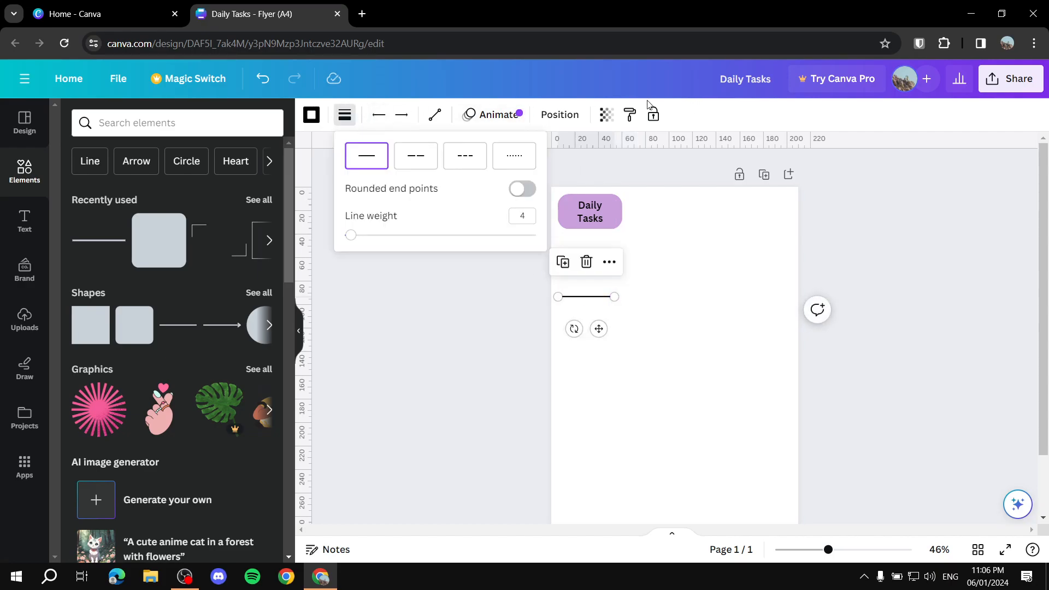
{"action": "left_click_drag", "start_coordinate": [348, 235], "coordinate": [344, 235]}
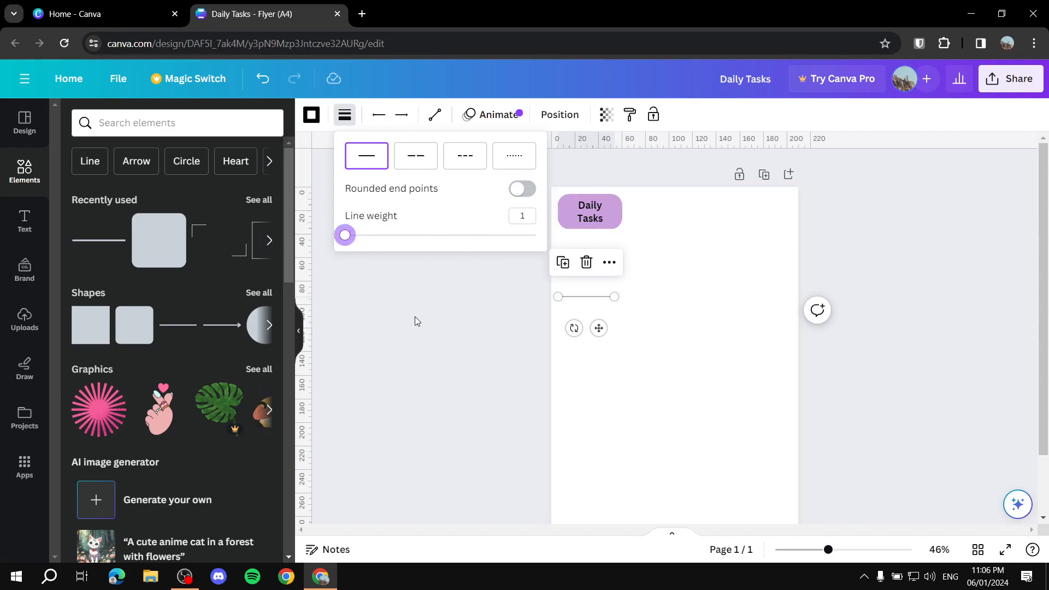
{"action": "left_click", "coordinate": [471, 306]}
- Size the thin line to about 42 mm and center it about 15 mm beneath the Daily Tasks rectangle
{"action": "left_click_drag", "start_coordinate": [591, 301], "coordinate": [578, 249]}
{"action": "scroll", "coordinate": [596, 257], "scroll_direction": "up", "scroll_amount": 3}
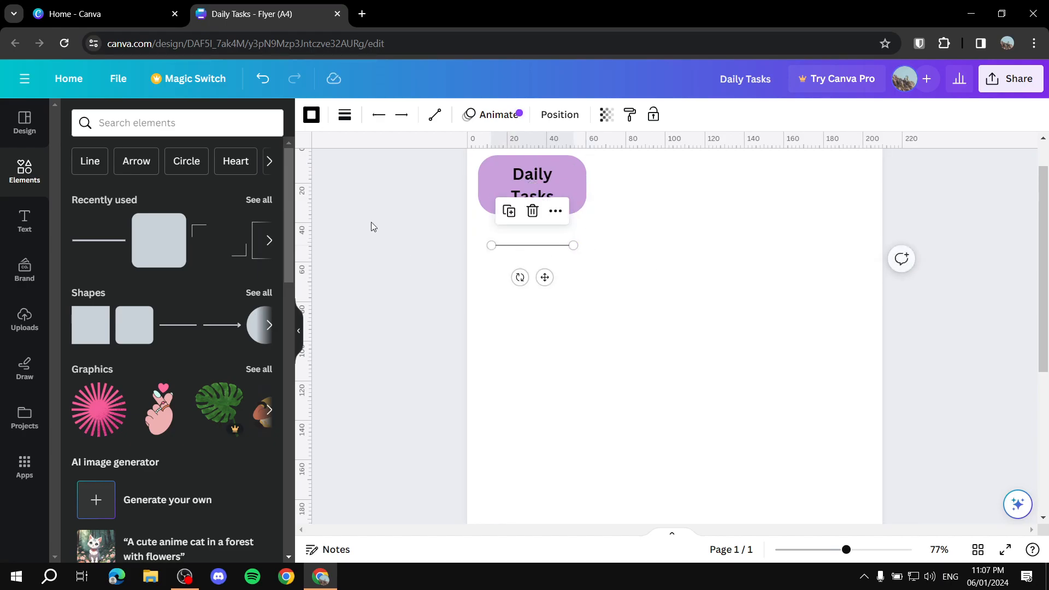
{"action": "left_click", "coordinate": [552, 338]}
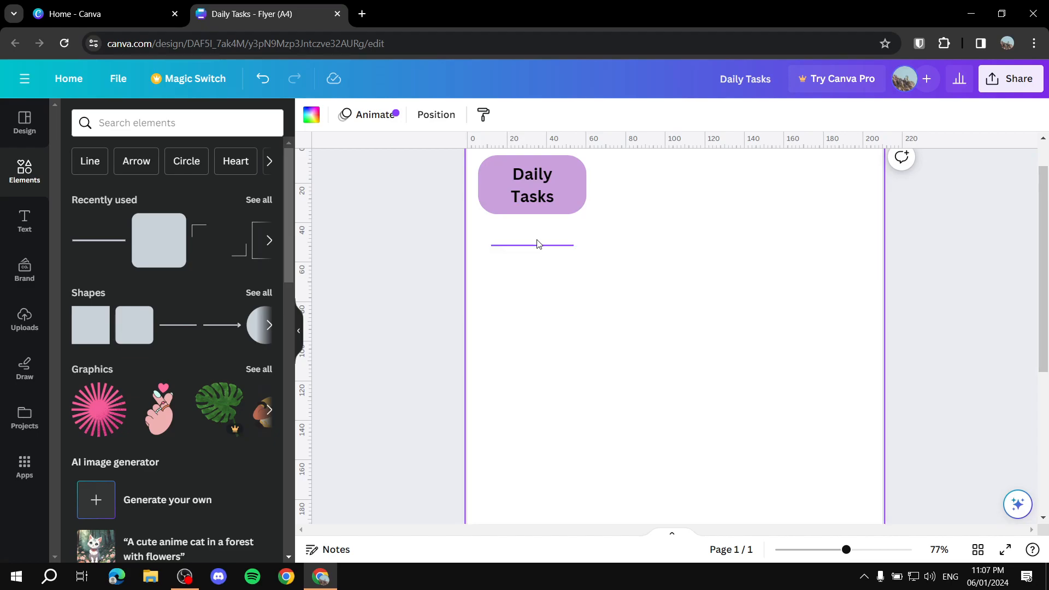
- Duplicate the thin line and align the copy about 8 mm below the original
{"action": "left_click", "coordinate": [539, 245]}
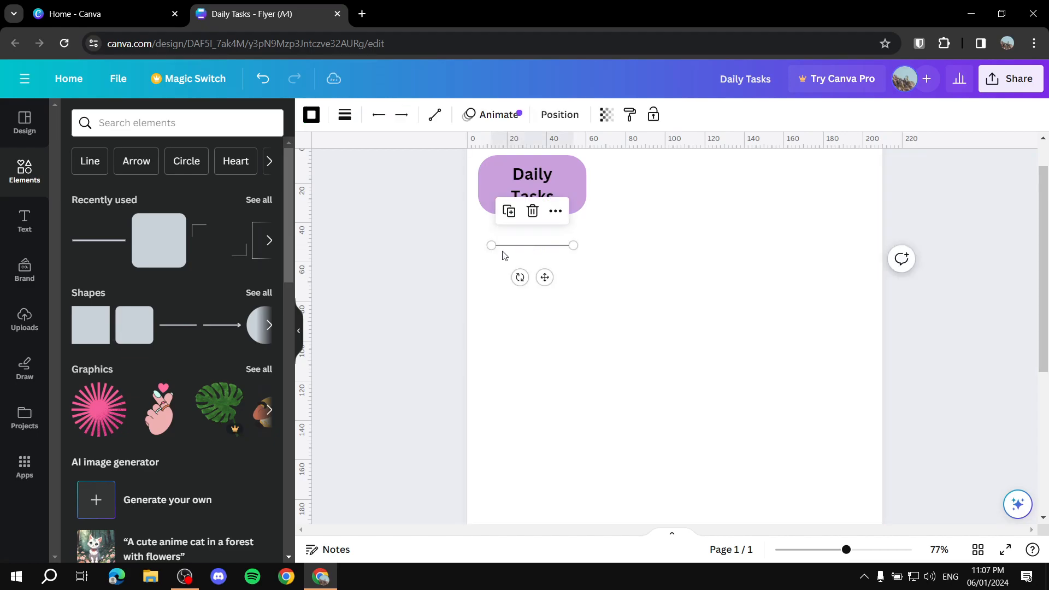
{"action": "right_click", "coordinate": [549, 248]}
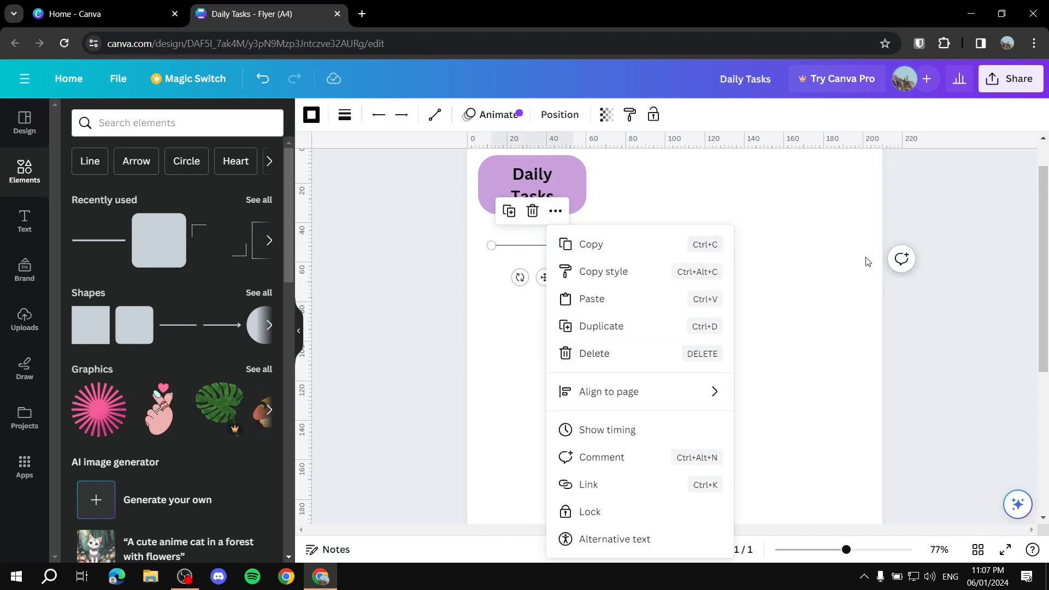
{"action": "left_click", "coordinate": [600, 327]}
{"action": "left_click_drag", "start_coordinate": [546, 260], "coordinate": [534, 263]}
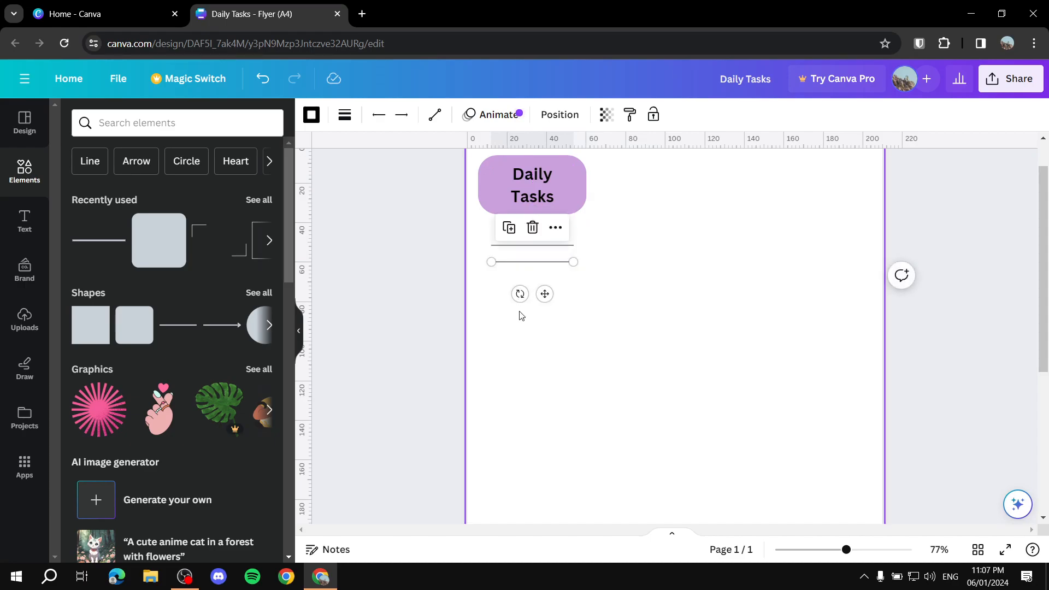
- Duplicate the lower line five more times at the same spacing to make a list of seven writing lines
{"action": "key", "text": "ctrl+d"}
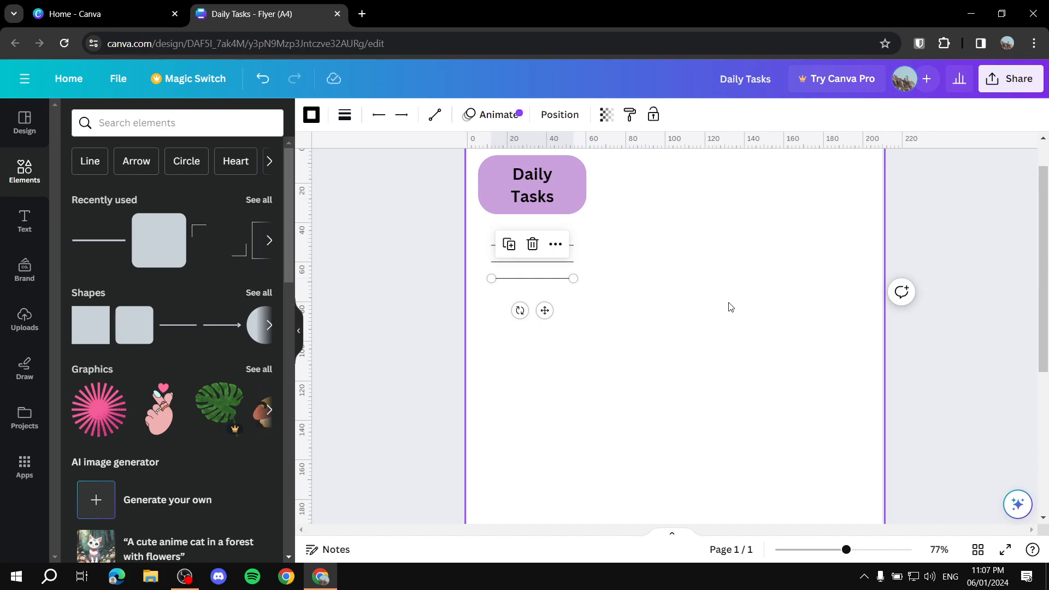
{"action": "key", "text": "ctrl+d"}
{"action": "key", "text": "ctrl+d"}
{"action": "key", "text": "ctrl+d"}
{"action": "key", "text": "ctrl+d"}
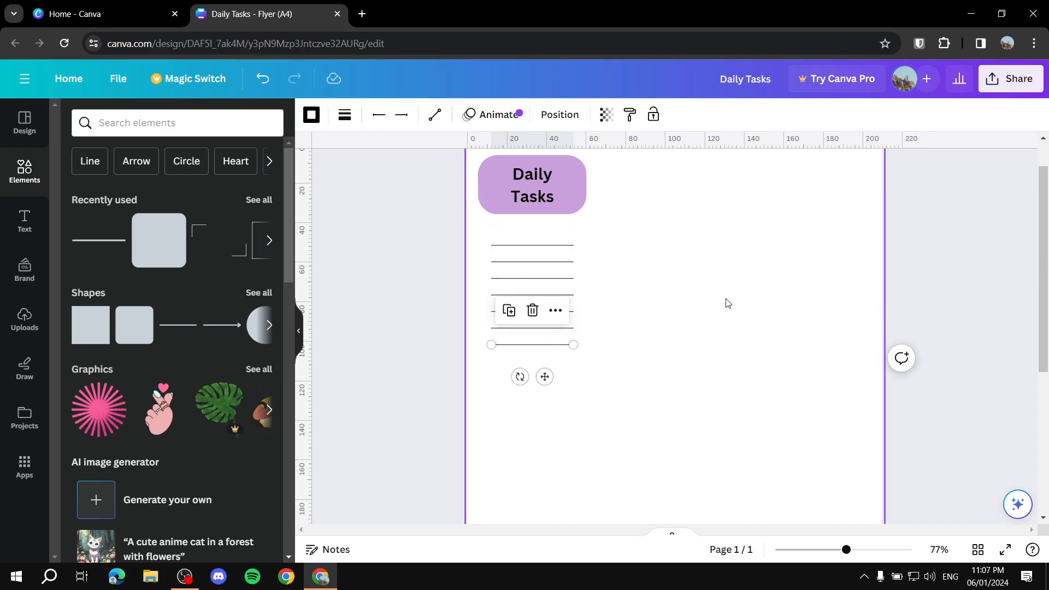
{"action": "left_click", "coordinate": [409, 277]}
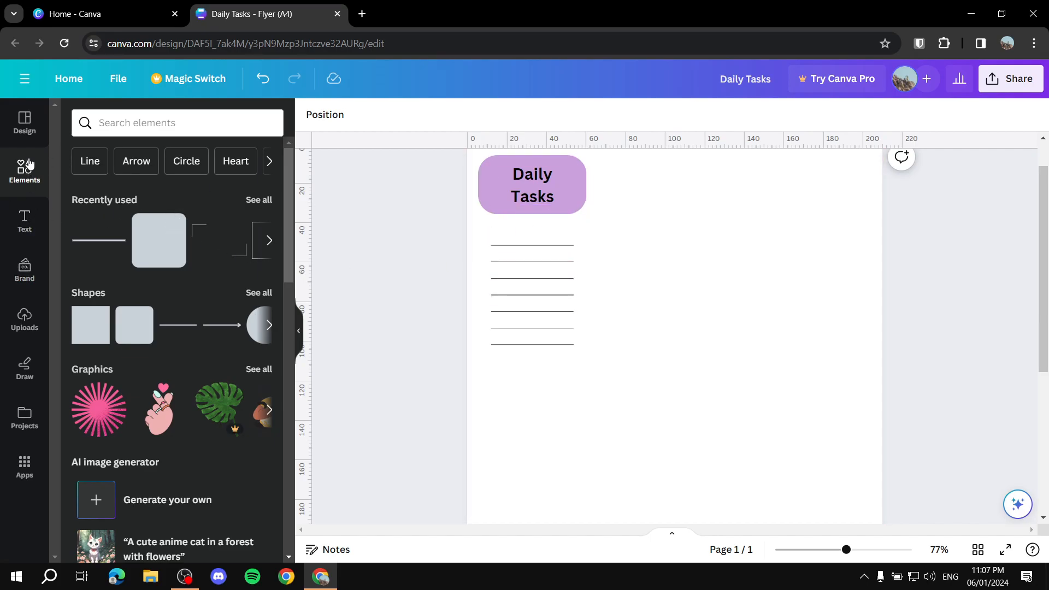
- Search the graphics for "box", add the dotted rounded square frame, and place it over the writing lines beneath the Daily Tasks heading
{"action": "left_click", "coordinate": [146, 126]}
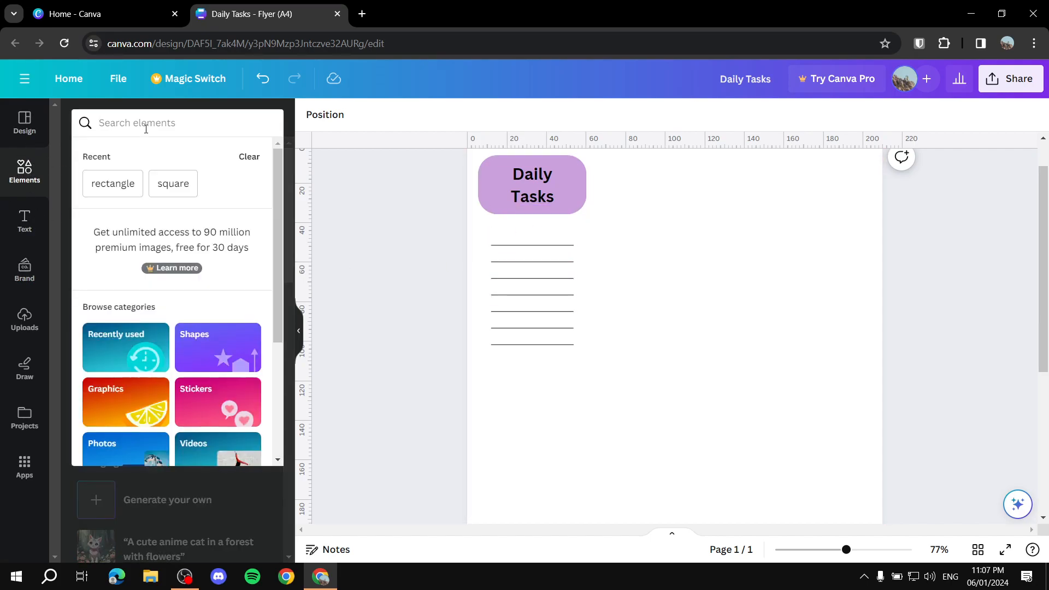
{"action": "type", "text": "box"}
{"action": "key", "text": "Return"}
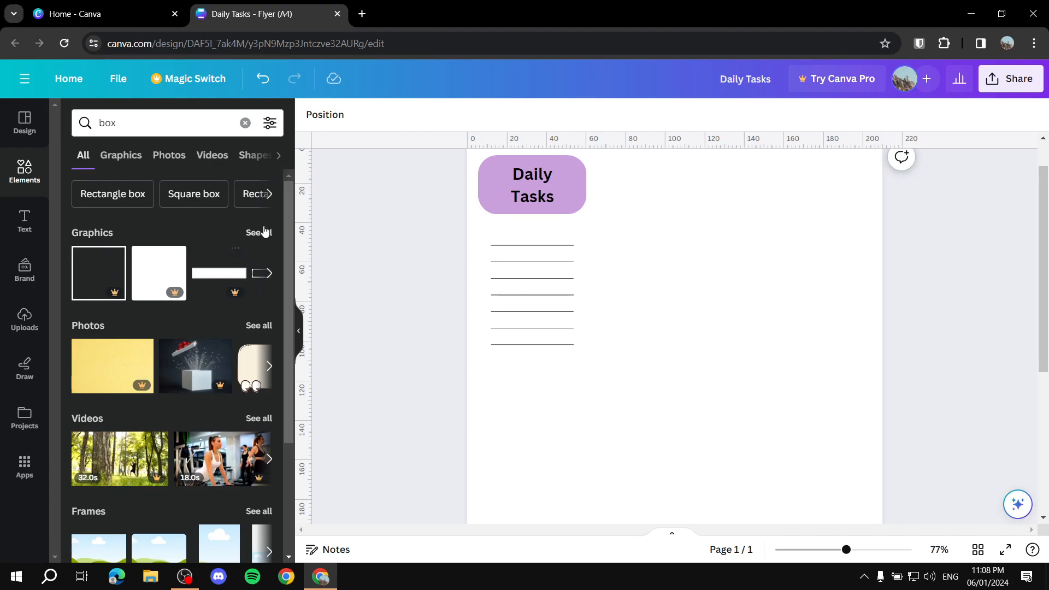
{"action": "left_click", "coordinate": [255, 235]}
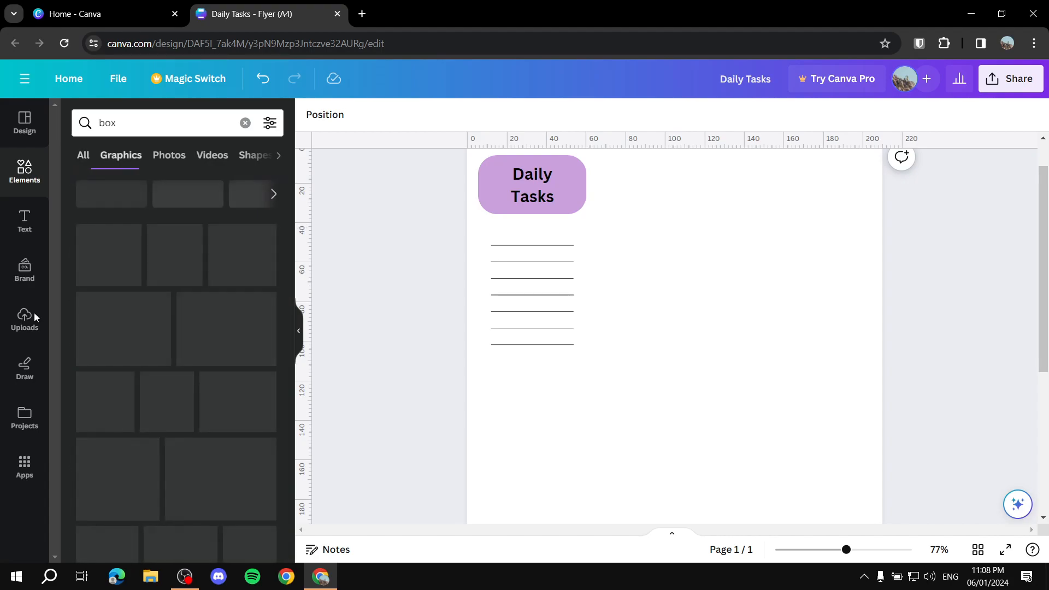
{"action": "scroll", "coordinate": [246, 289], "scroll_direction": "down", "scroll_amount": 4}
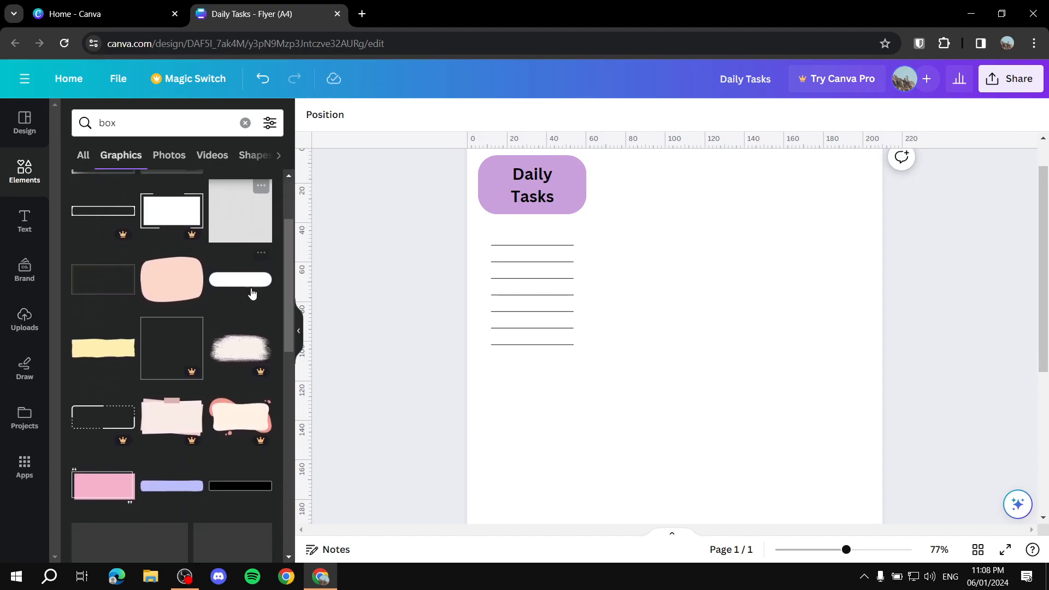
{"action": "scroll", "coordinate": [188, 343], "scroll_direction": "down", "scroll_amount": 5}
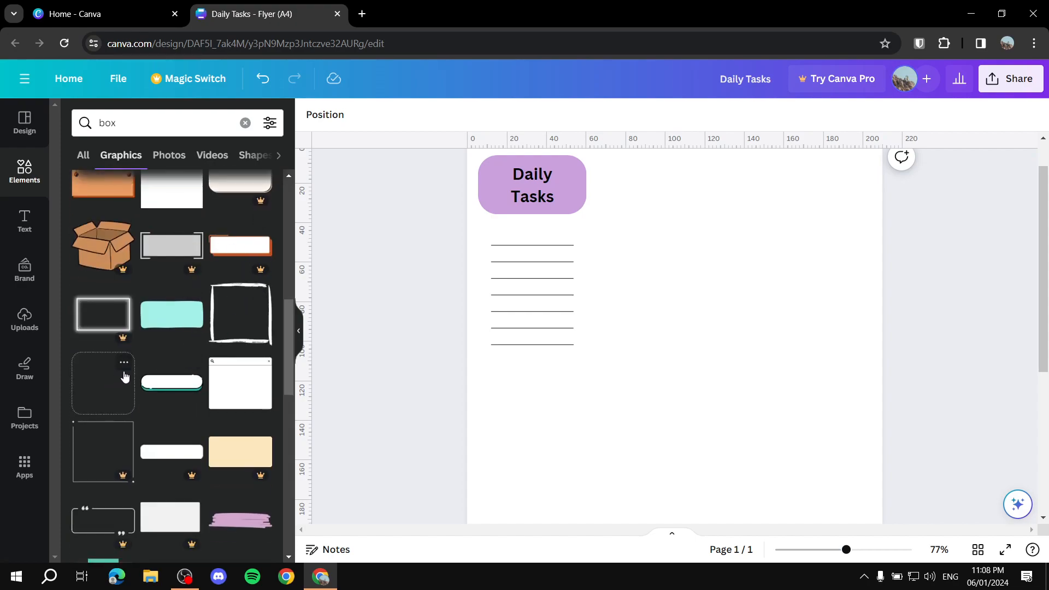
{"action": "left_click", "coordinate": [106, 391]}
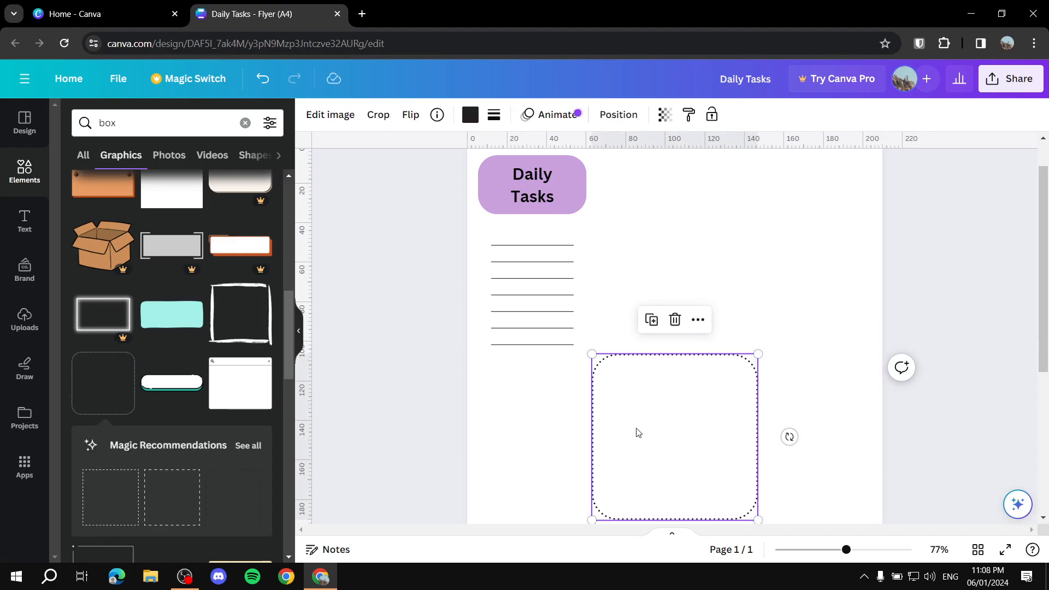
{"action": "left_click_drag", "start_coordinate": [652, 415], "coordinate": [546, 276]}
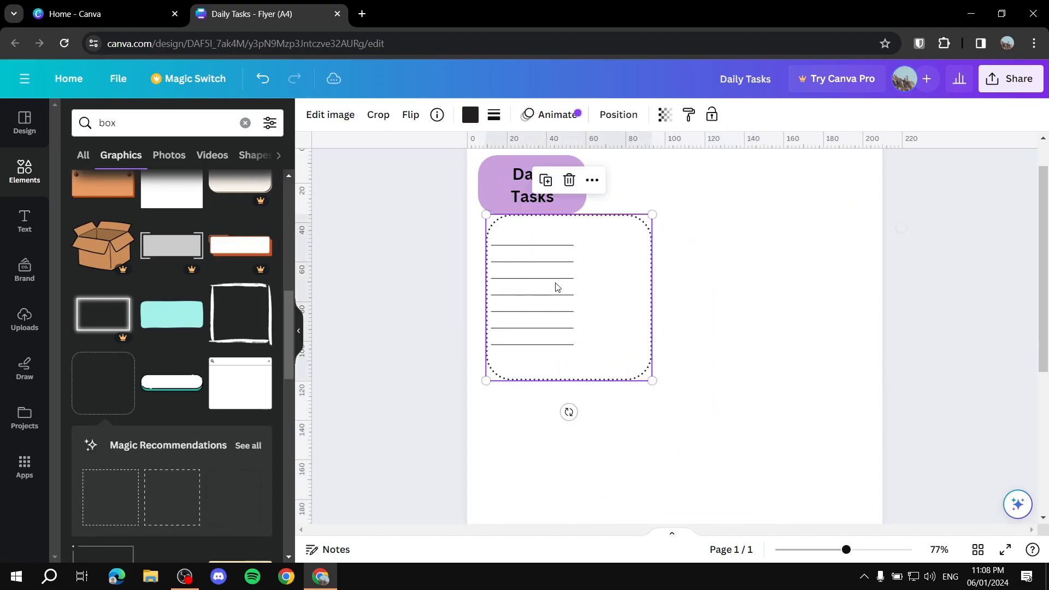
{"action": "scroll", "coordinate": [527, 265], "scroll_direction": "up", "scroll_amount": 4}
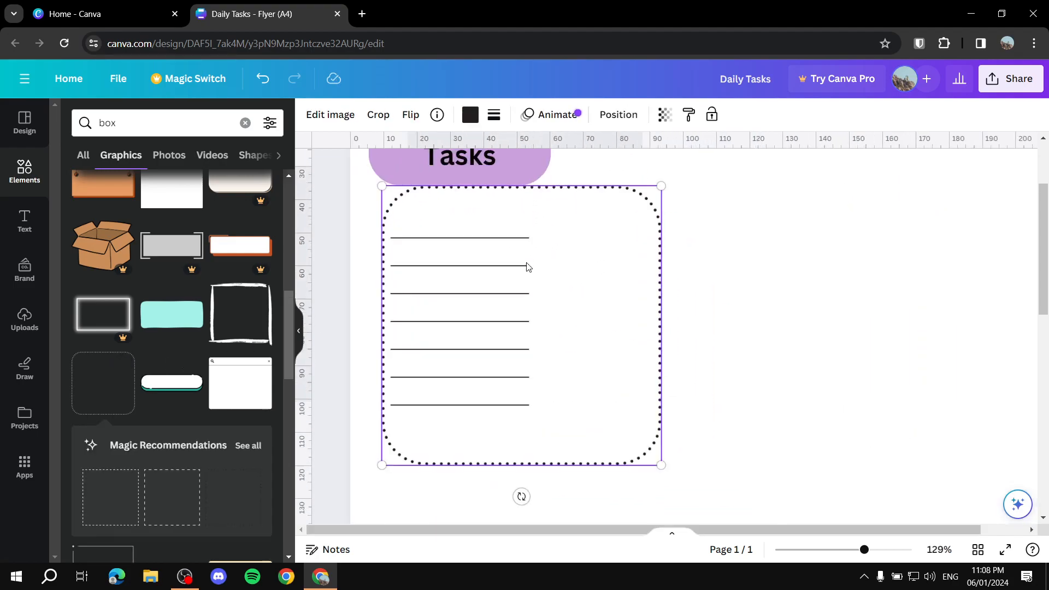
- Shrink the dotted rounded frame to a checkbox about 6 mm wide above the start of the first writing line
{"action": "scroll", "coordinate": [495, 258], "scroll_direction": "down", "scroll_amount": 2}
{"action": "scroll", "coordinate": [498, 261], "scroll_direction": "up", "scroll_amount": 2}
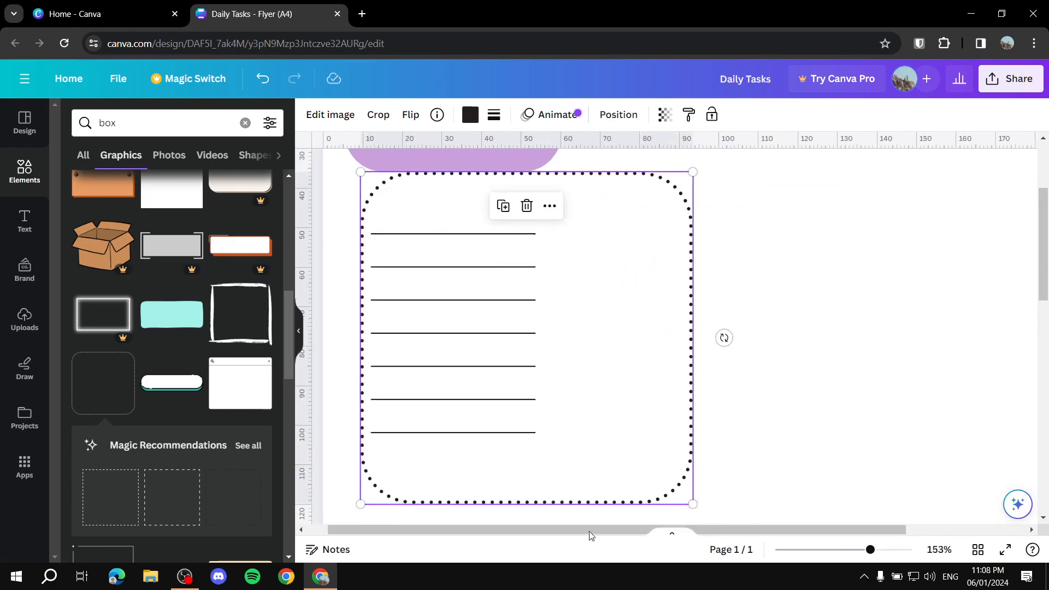
{"action": "scroll", "coordinate": [606, 519], "scroll_direction": "left", "scroll_amount": 1}
{"action": "left_click_drag", "start_coordinate": [720, 504], "coordinate": [411, 211]}
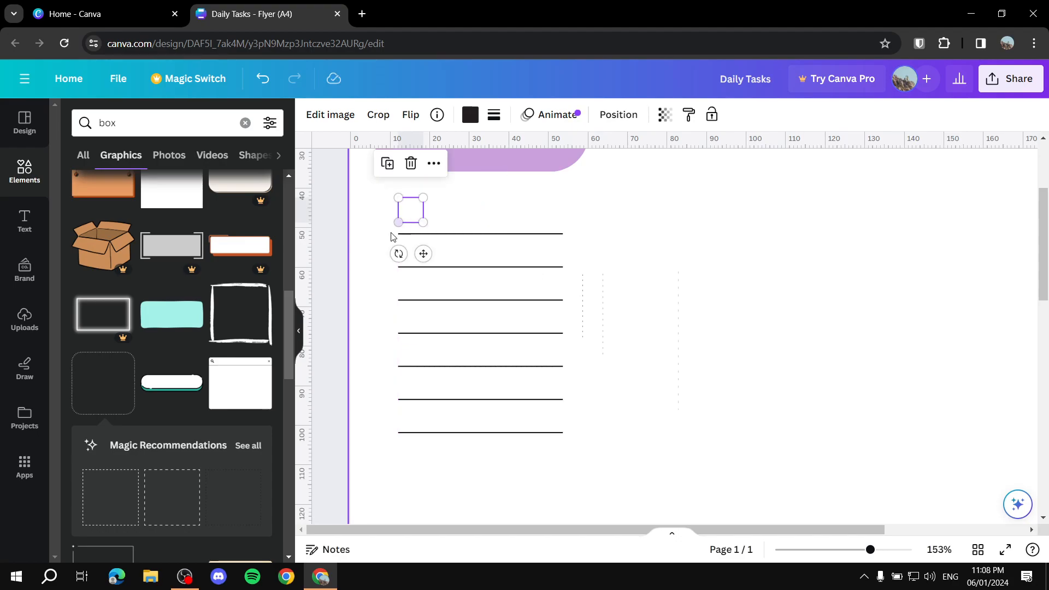
{"action": "left_click", "coordinate": [360, 243]}
{"action": "left_click", "coordinate": [419, 213]}
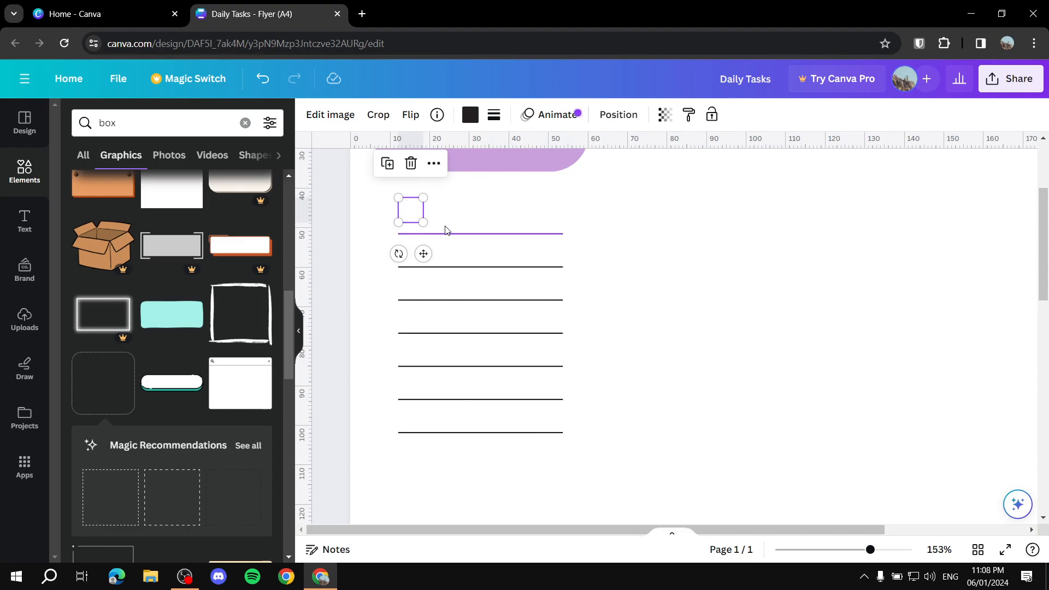
- Clear the "box" search and delete the small dotted frame above the first writing line
{"action": "scroll", "coordinate": [120, 290], "scroll_direction": "down", "scroll_amount": 3}
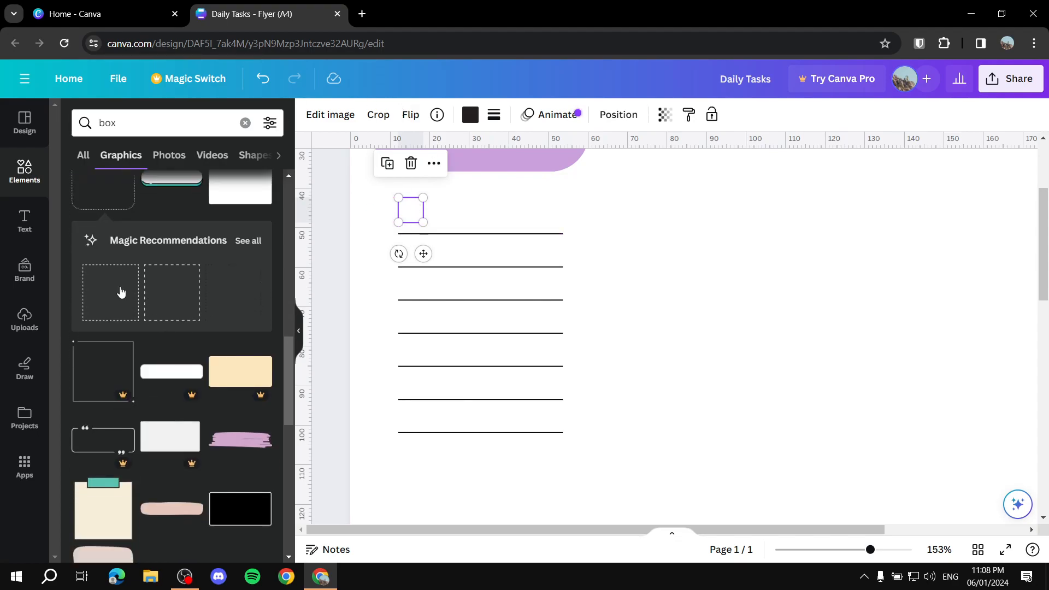
{"action": "scroll", "coordinate": [141, 313], "scroll_direction": "down", "scroll_amount": 2}
{"action": "scroll", "coordinate": [140, 313], "scroll_direction": "up", "scroll_amount": 5}
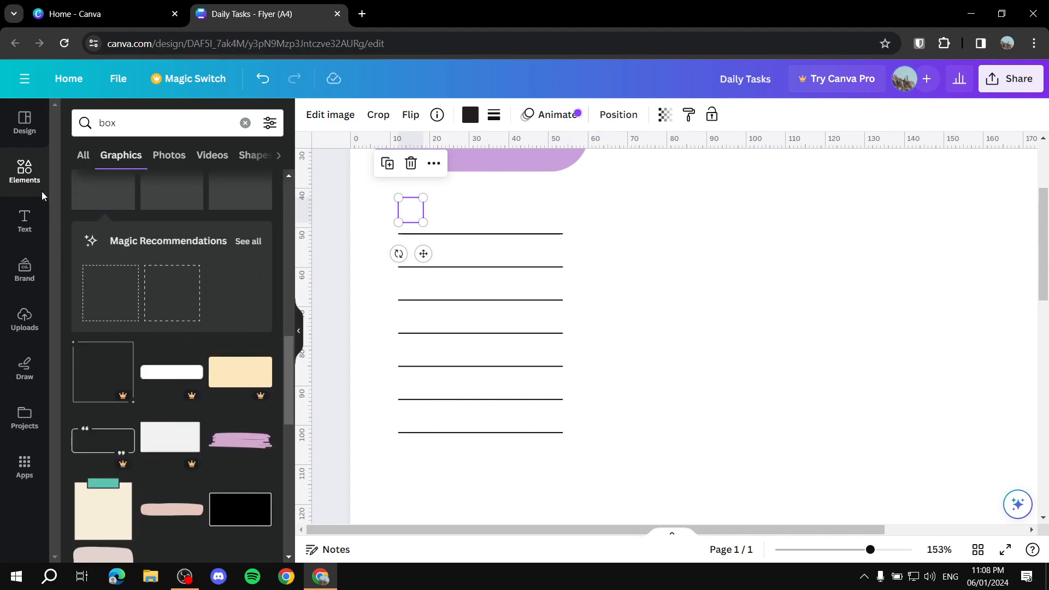
{"action": "left_click", "coordinate": [152, 123]}
{"action": "key", "text": "BackSpace"}
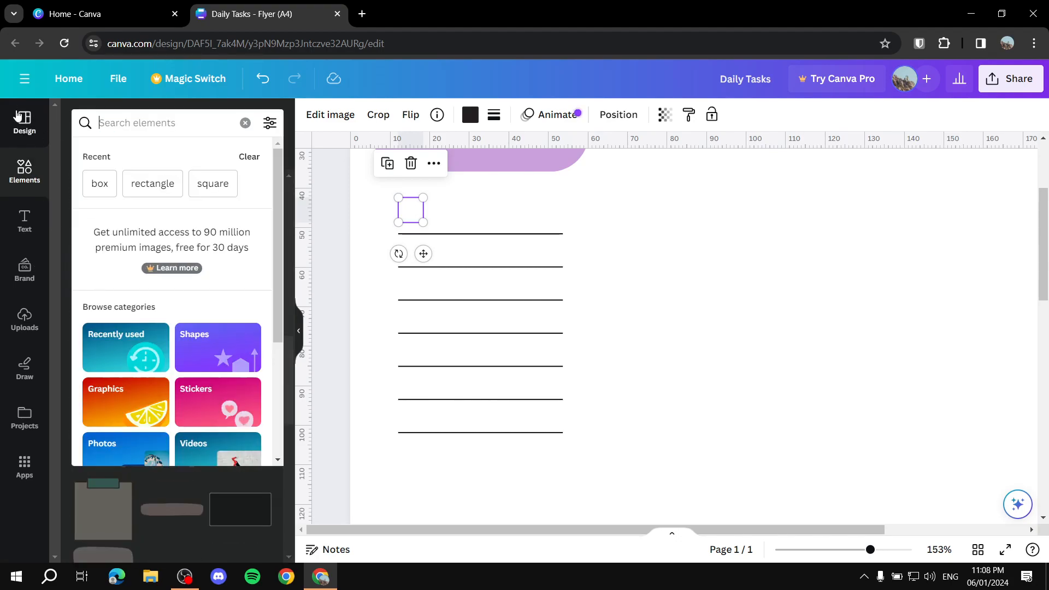
{"action": "left_click", "coordinate": [67, 130]}
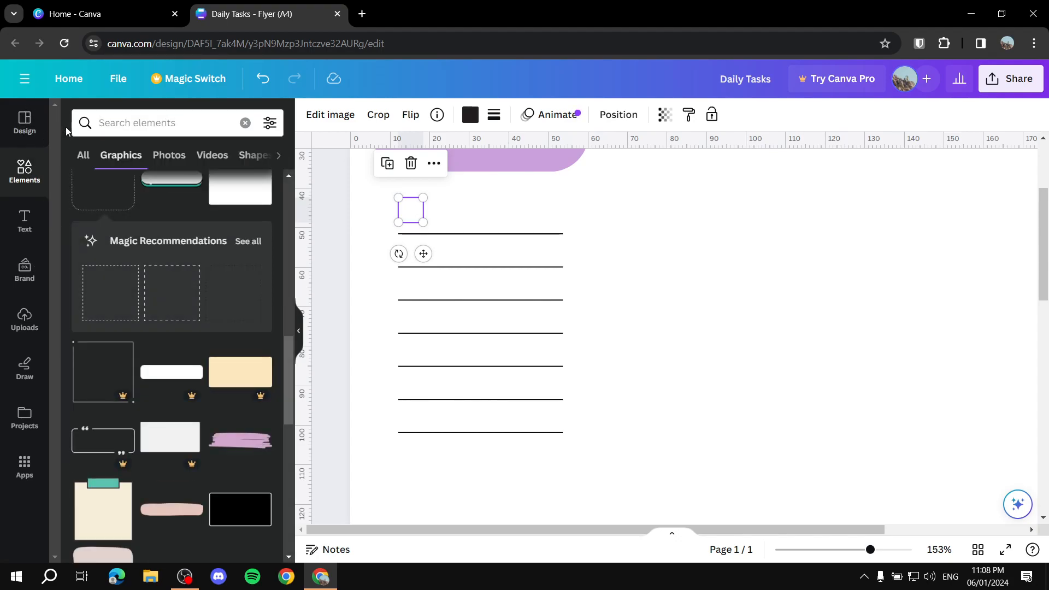
{"action": "left_click", "coordinate": [76, 161]}
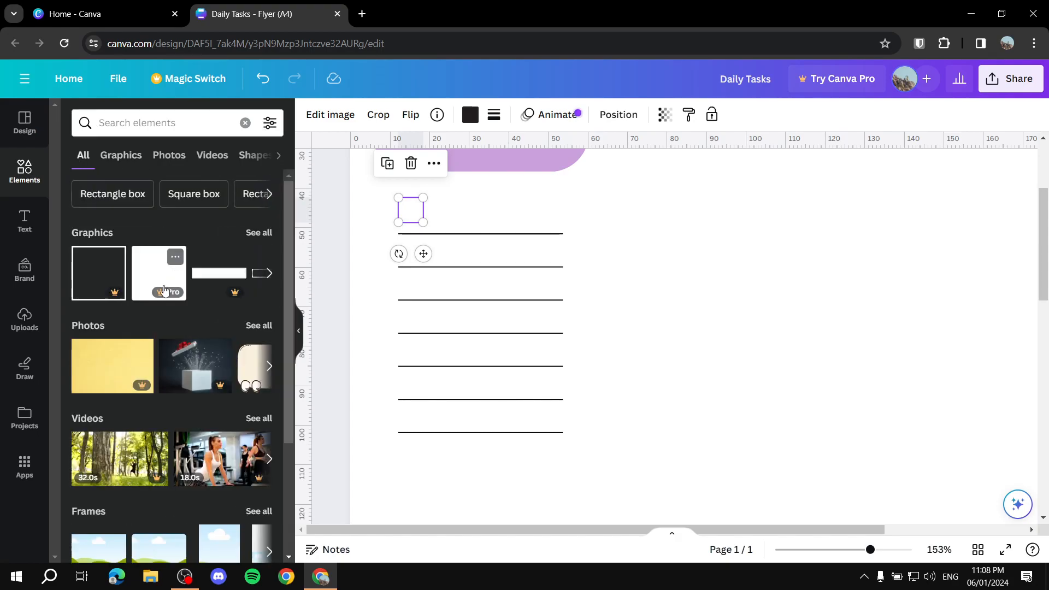
{"action": "left_click", "coordinate": [252, 233]}
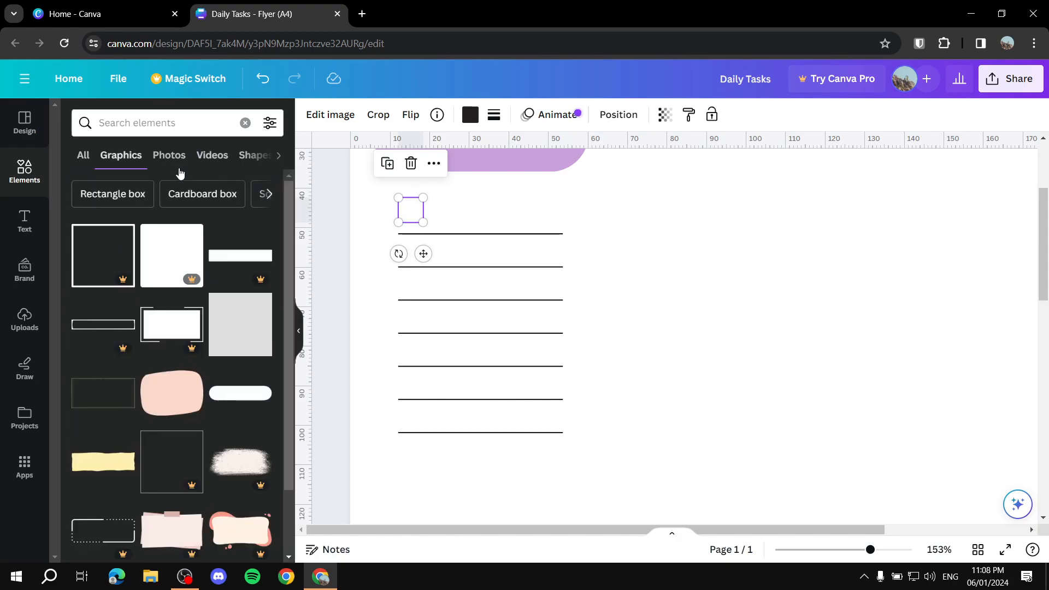
{"action": "left_click", "coordinate": [203, 127]}
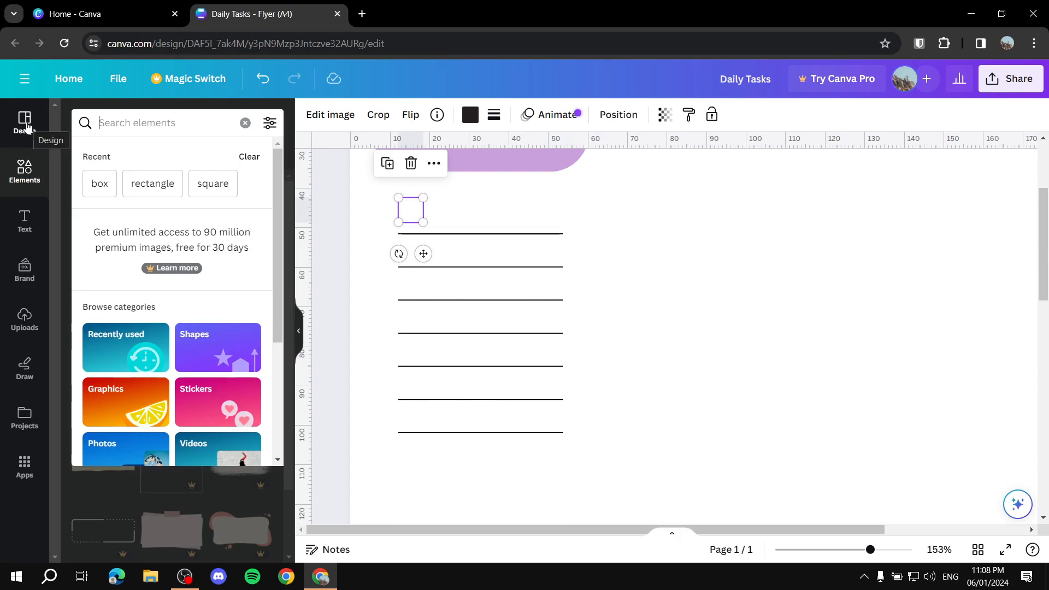
{"action": "left_click", "coordinate": [403, 215]}
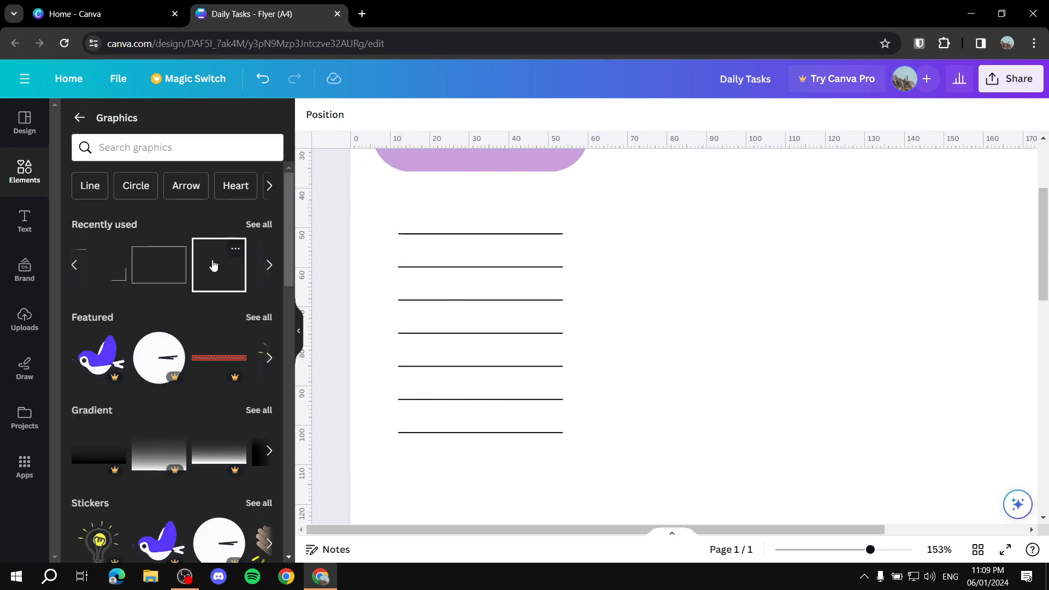
- Add the recently used square outline graphic to the page and recolor it black
{"action": "scroll", "coordinate": [214, 265], "scroll_direction": "down", "scroll_amount": 3}
{"action": "scroll", "coordinate": [206, 311], "scroll_direction": "up", "scroll_amount": 3}
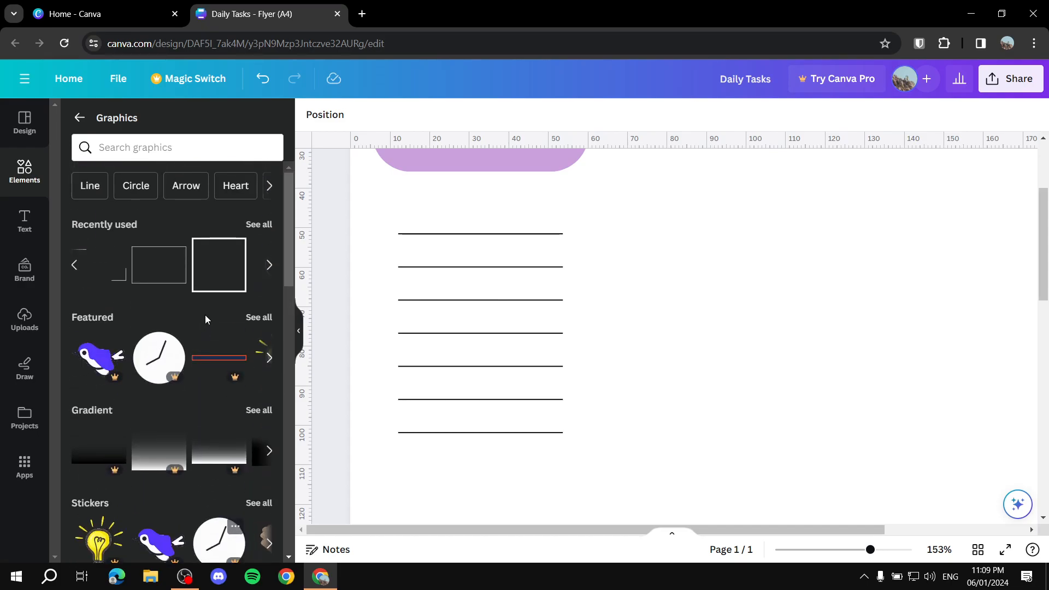
{"action": "left_click", "coordinate": [239, 261]}
{"action": "left_click_drag", "start_coordinate": [759, 445], "coordinate": [462, 187]}
{"action": "left_click", "coordinate": [470, 114]}
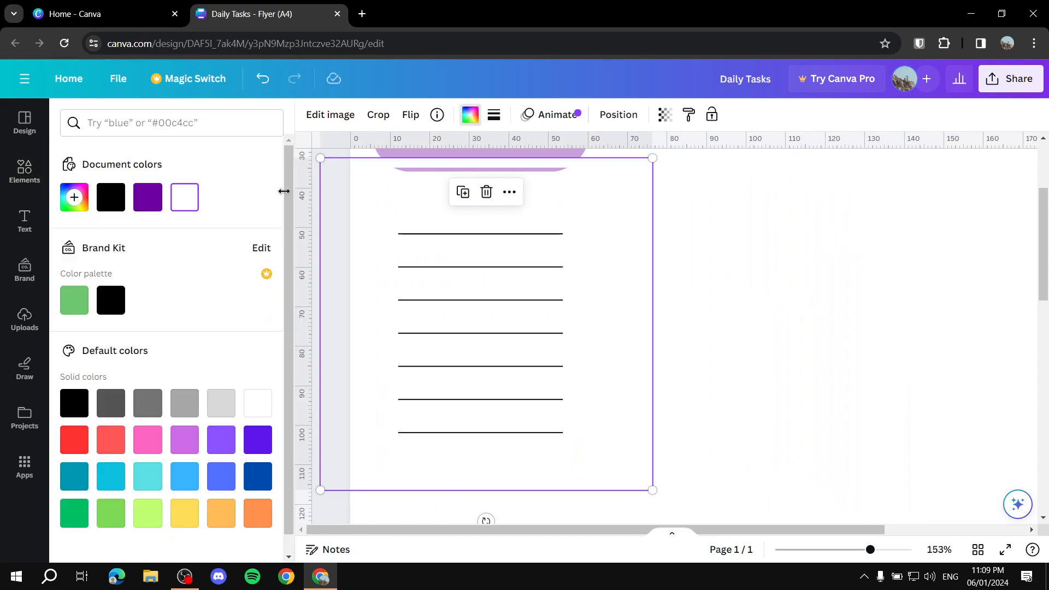
{"action": "left_click", "coordinate": [110, 198]}
{"action": "left_click", "coordinate": [733, 307]}
- Shrink the black square to about 5 mm and place it above the left end of the first writing line
{"action": "left_click_drag", "start_coordinate": [532, 316], "coordinate": [626, 316]}
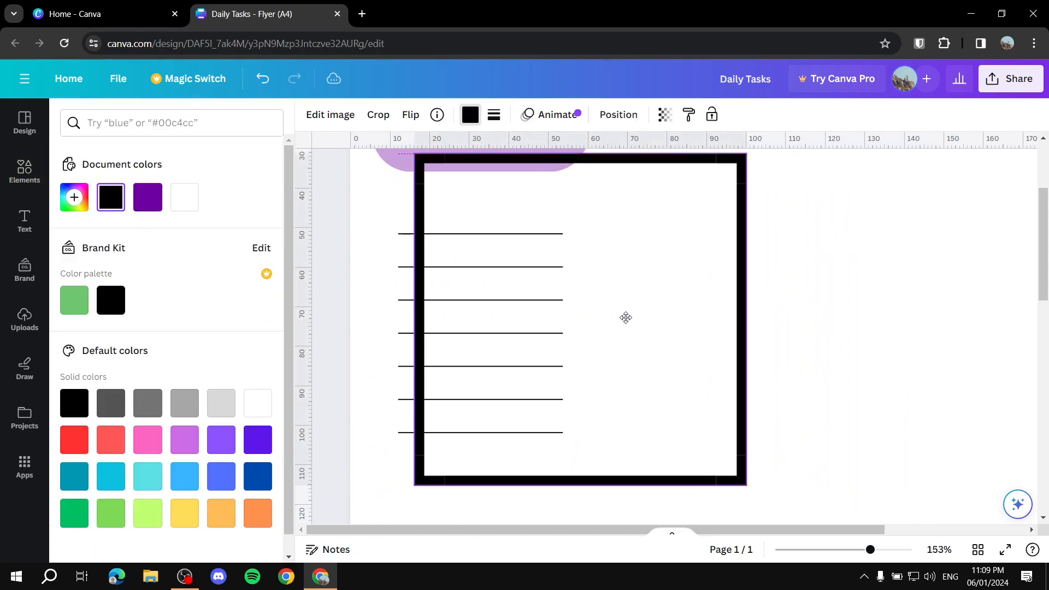
{"action": "left_click_drag", "start_coordinate": [747, 486], "coordinate": [526, 205]}
{"action": "left_click_drag", "start_coordinate": [456, 207], "coordinate": [440, 264]}
{"action": "left_click_drag", "start_coordinate": [478, 211], "coordinate": [407, 213]}
- Duplicate the checkbox about 10 mm below the original and repeat at the same spacing to make a column of six
{"action": "left_click", "coordinate": [432, 165]}
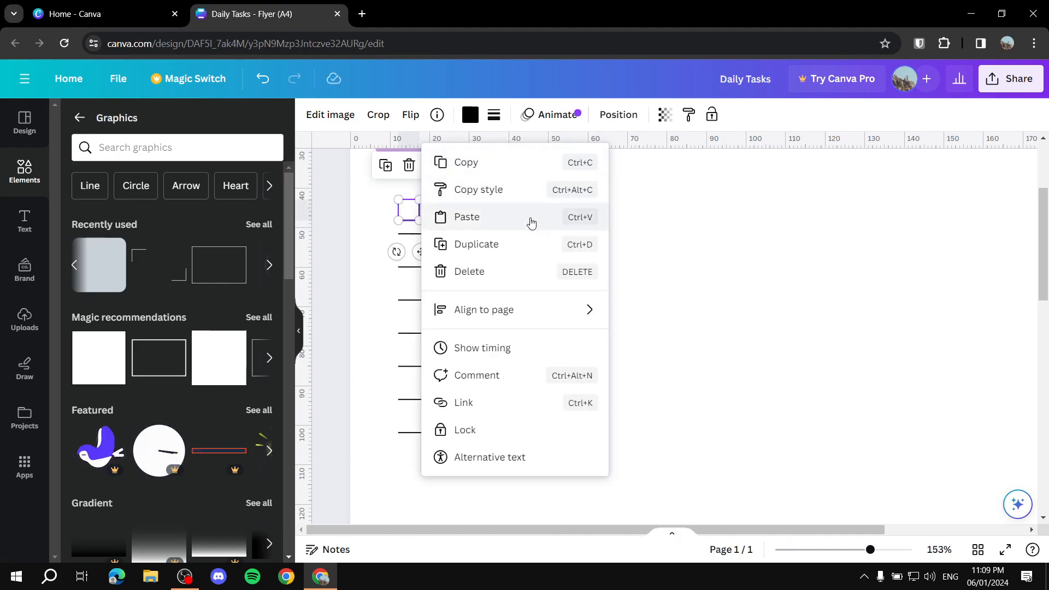
{"action": "left_click", "coordinate": [492, 244]}
{"action": "left_click_drag", "start_coordinate": [426, 228], "coordinate": [407, 248]}
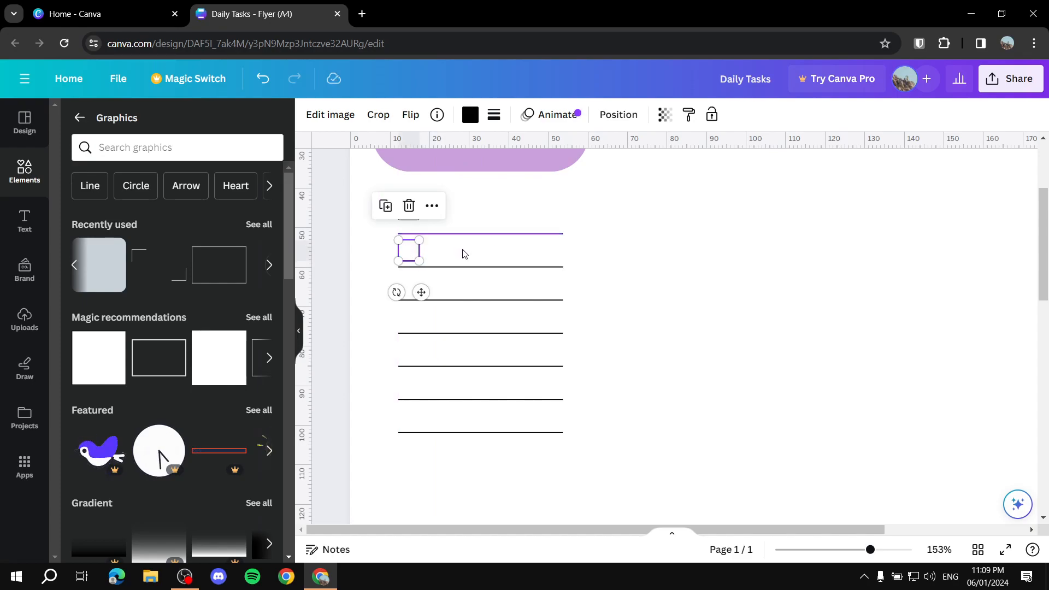
{"action": "key", "text": "ctrl+d"}
{"action": "key", "text": "ctrl+d"}
{"action": "key", "text": "ctrl+d"}
{"action": "key", "text": "ctrl+d"}
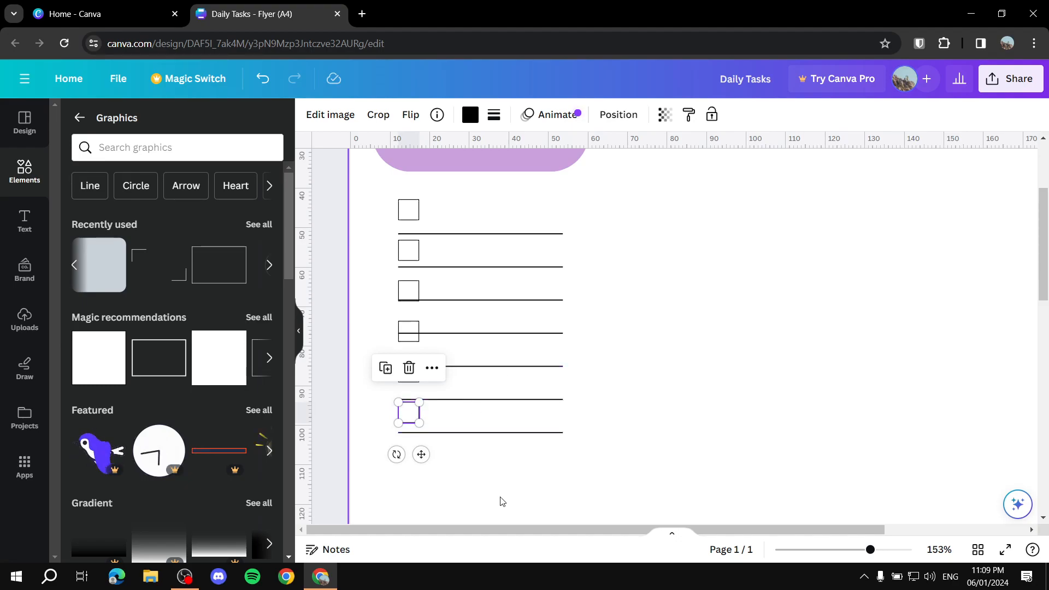
- Move the two lowest checkboxes down slightly so each sits between its neighbouring writing lines
{"action": "left_click", "coordinate": [424, 450]}
{"action": "left_click_drag", "start_coordinate": [405, 413], "coordinate": [406, 418]}
{"action": "left_click", "coordinate": [444, 387]}
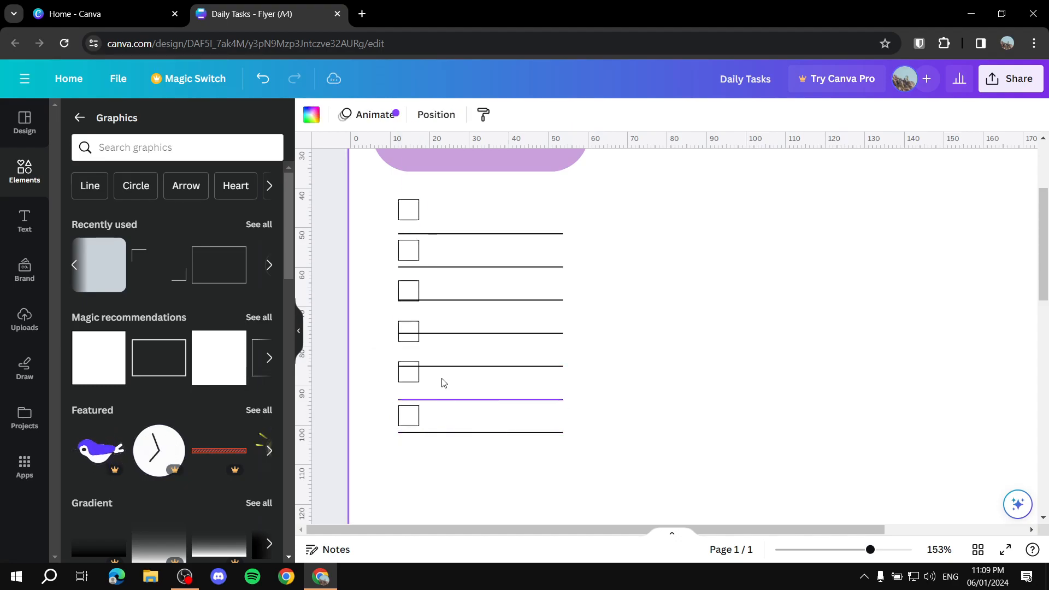
{"action": "left_click_drag", "start_coordinate": [407, 376], "coordinate": [409, 378]}
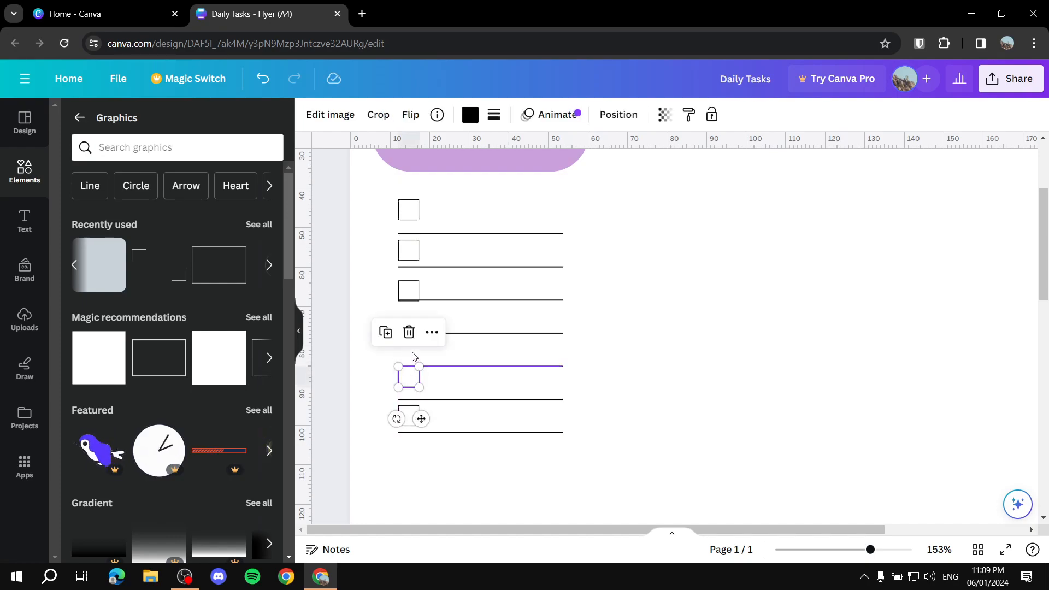
{"action": "left_click", "coordinate": [628, 348]}
- Space all the checkboxes and writing lines evenly with Tidy up
{"action": "left_click_drag", "start_coordinate": [551, 466], "coordinate": [382, 196]}
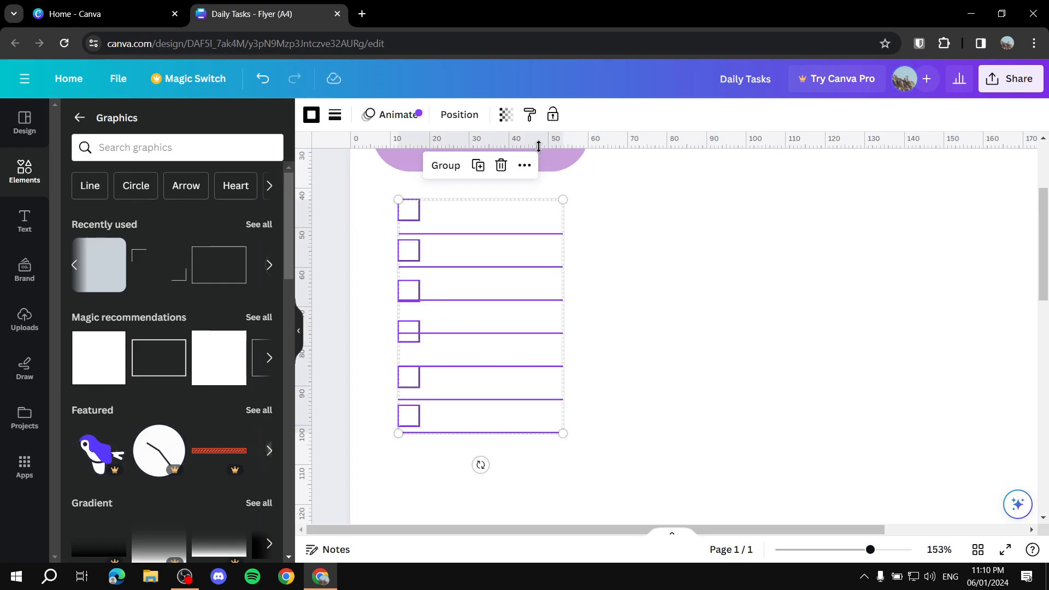
{"action": "left_click", "coordinate": [525, 165]}
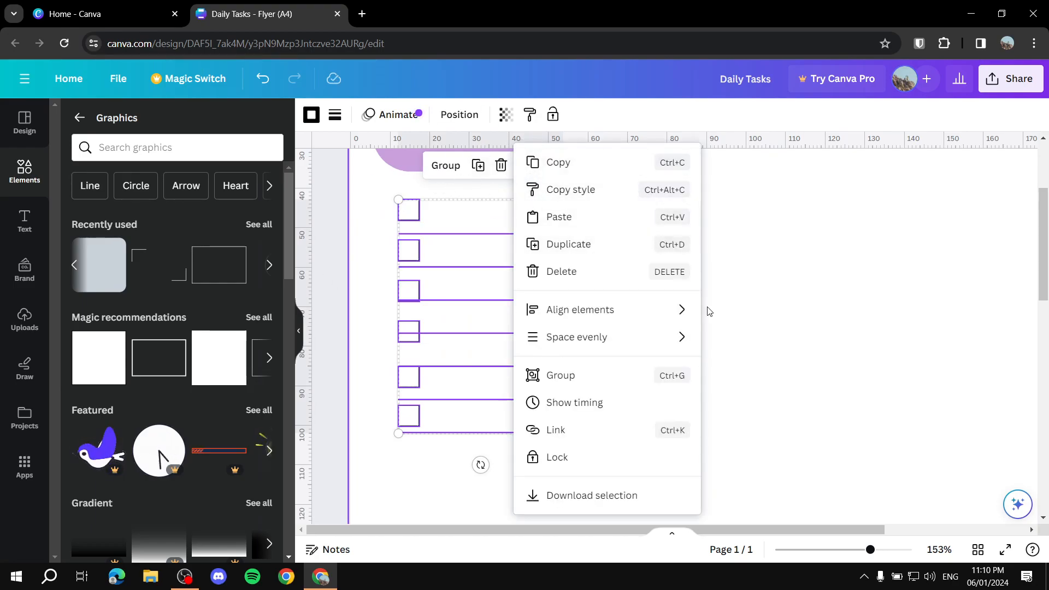
{"action": "mouse_move", "coordinate": [614, 311]}
{"action": "mouse_move", "coordinate": [621, 340]}
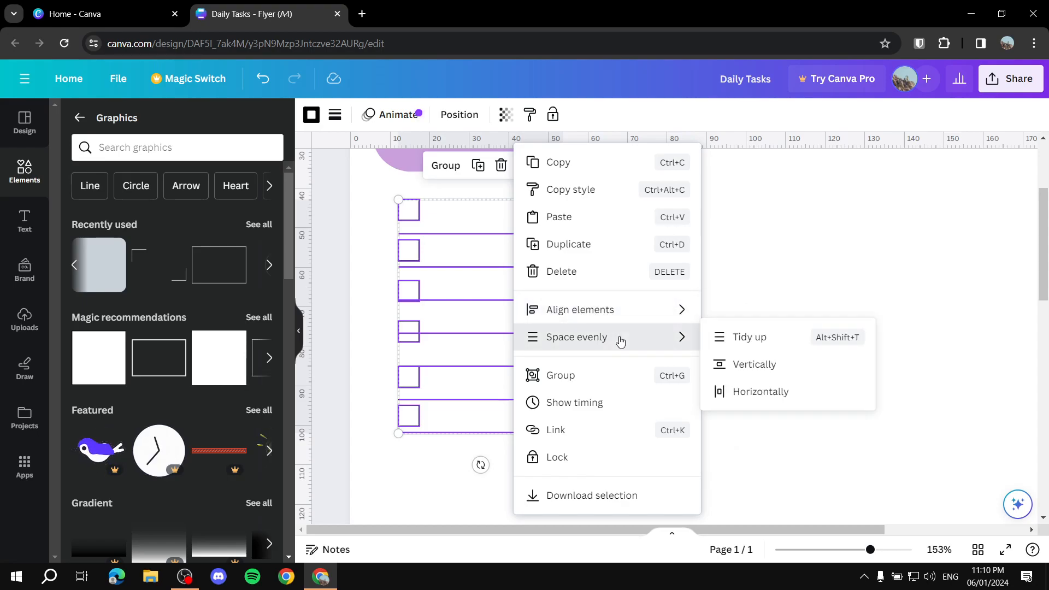
{"action": "left_click", "coordinate": [770, 341]}
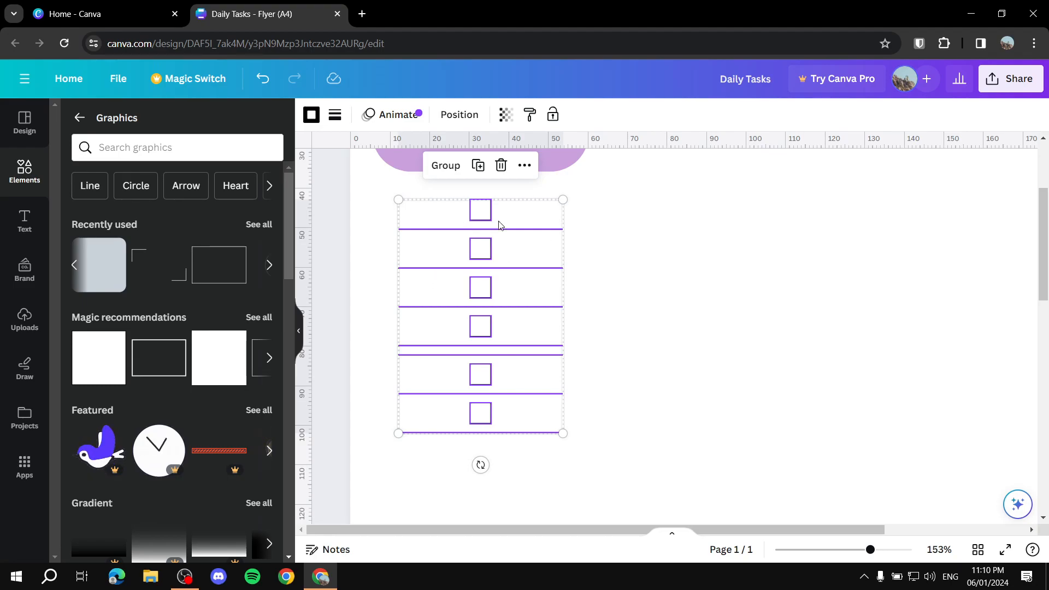
{"action": "left_click", "coordinate": [368, 257]}
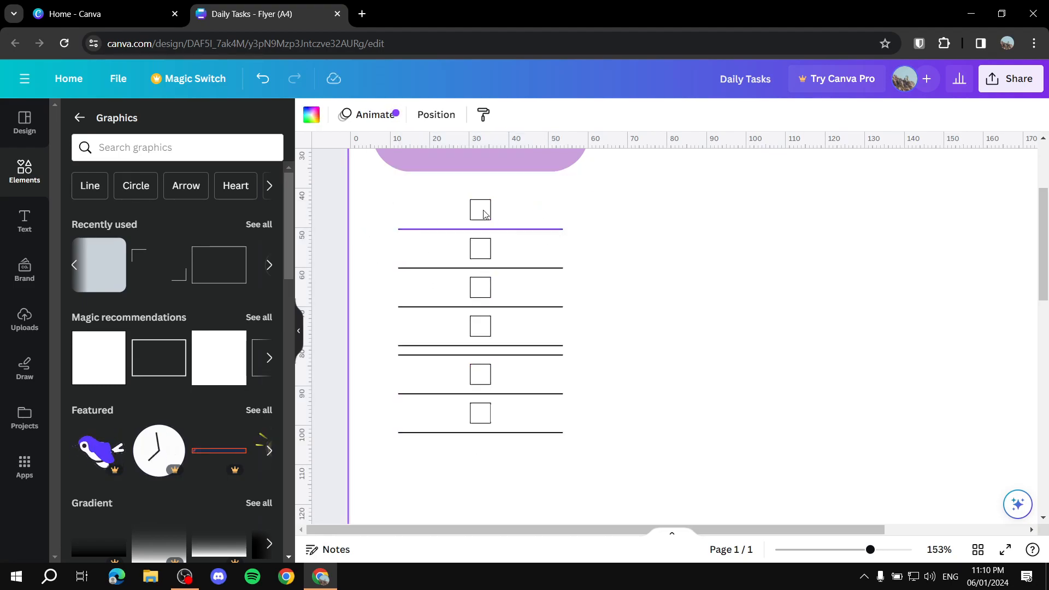
- Move the first four checkboxes back to the left end of the writing lines
{"action": "left_click_drag", "start_coordinate": [484, 219], "coordinate": [412, 214]}
{"action": "left_click_drag", "start_coordinate": [482, 250], "coordinate": [411, 250]}
{"action": "left_click_drag", "start_coordinate": [488, 291], "coordinate": [410, 285]}
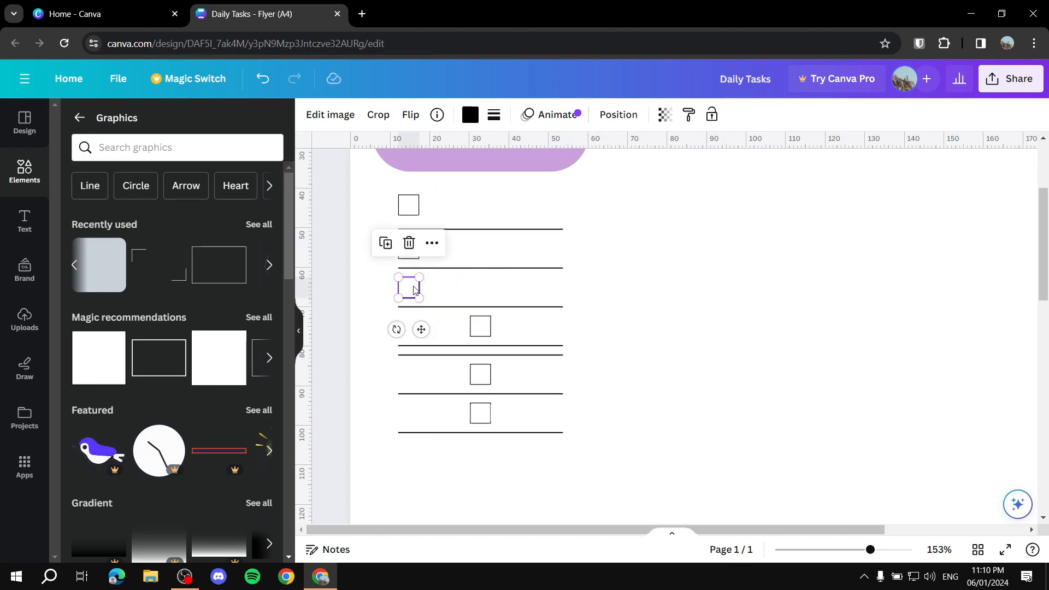
{"action": "left_click_drag", "start_coordinate": [473, 318], "coordinate": [401, 319]}
- Lower the fifth writing line about 4 mm and fit the fifth checkbox, shrunk to about 3 mm, above its left end
{"action": "left_click_drag", "start_coordinate": [479, 377], "coordinate": [364, 374]}
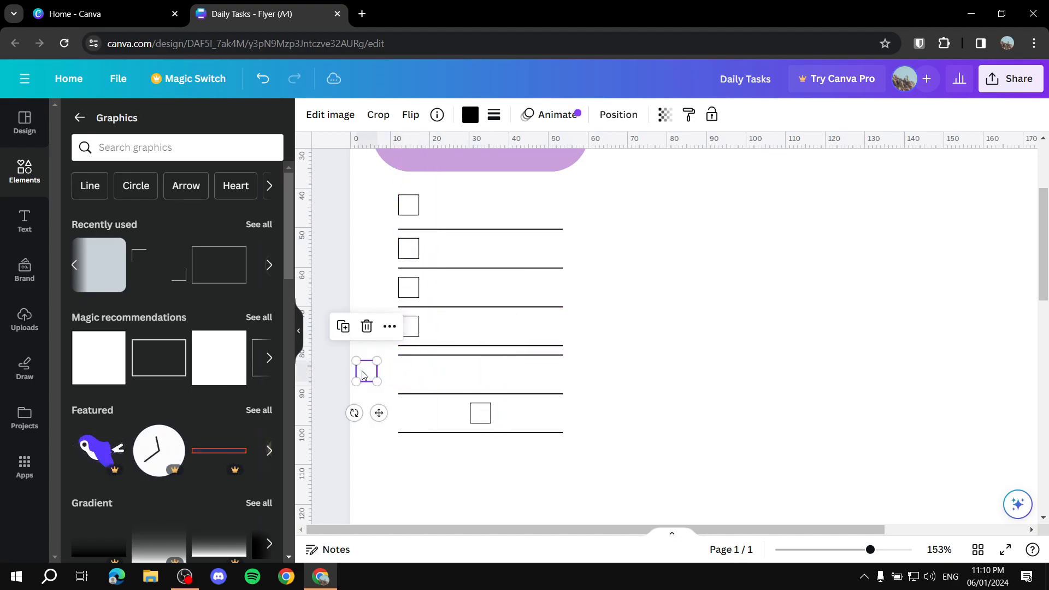
{"action": "left_click_drag", "start_coordinate": [480, 356], "coordinate": [479, 367]}
{"action": "left_click", "coordinate": [366, 371]}
{"action": "left_click_drag", "start_coordinate": [366, 371], "coordinate": [405, 354]}
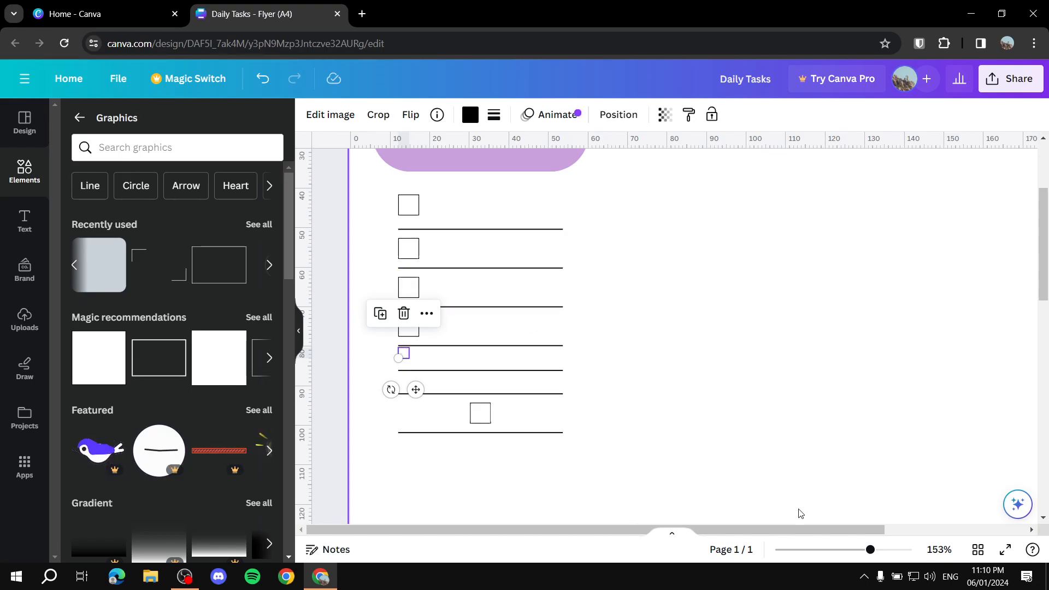
- Search the graphics for "Grid" and place the four-by-four square grid to the right of the task list
{"action": "scroll", "coordinate": [744, 331], "scroll_direction": "down", "scroll_amount": 5}
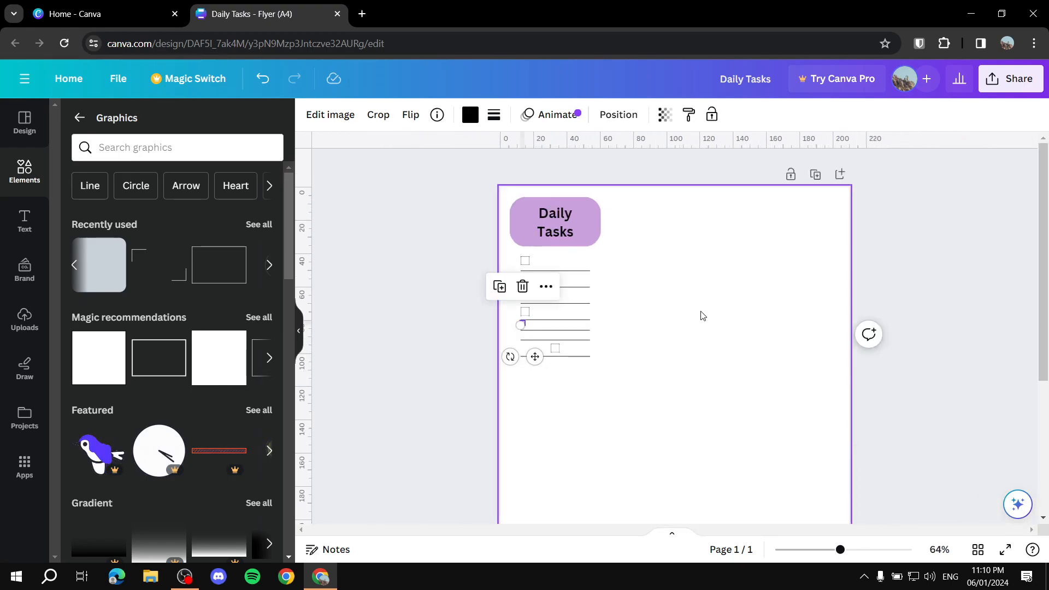
{"action": "left_click", "coordinate": [81, 118]}
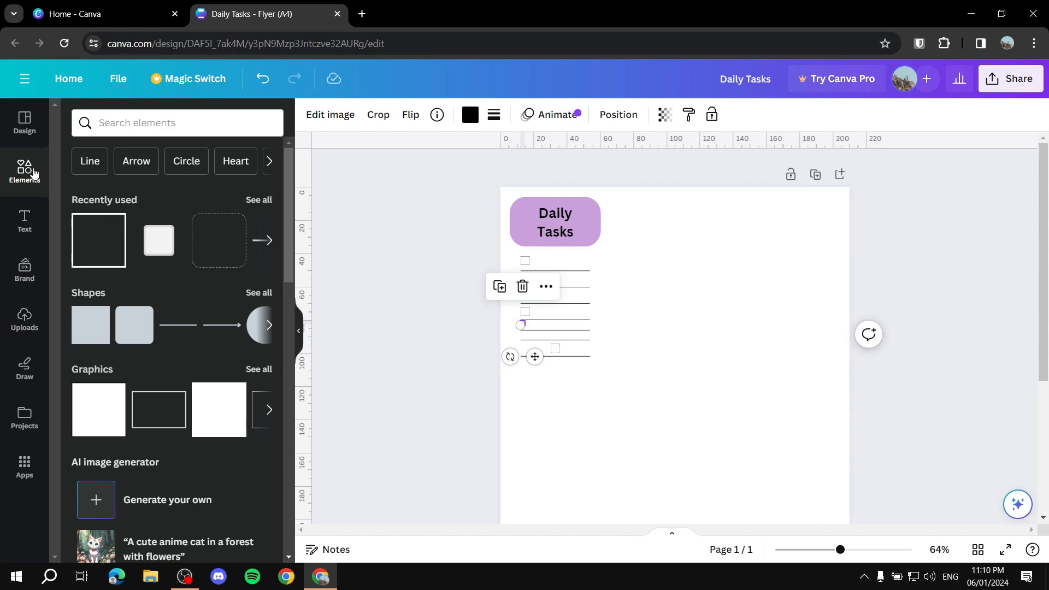
{"action": "left_click", "coordinate": [171, 124]}
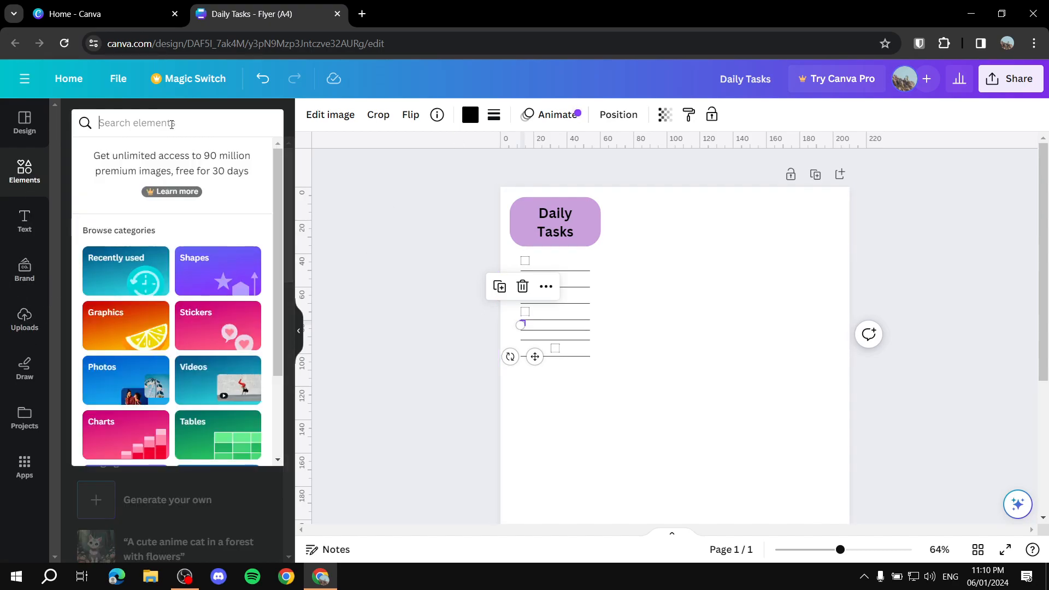
{"action": "type", "text": "Grid"}
{"action": "key", "text": "Return"}
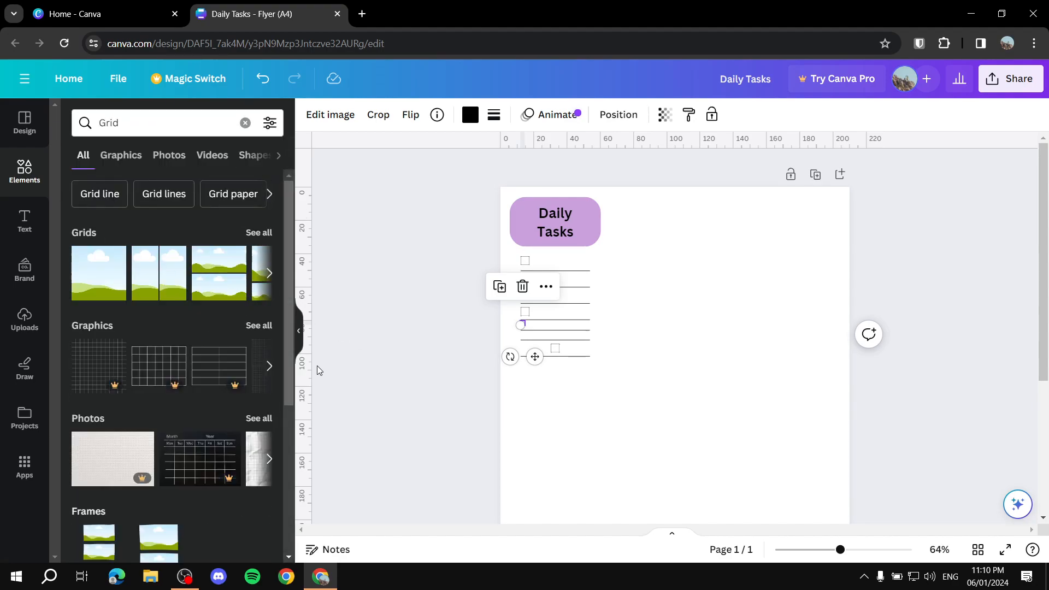
{"action": "left_click", "coordinate": [262, 330]}
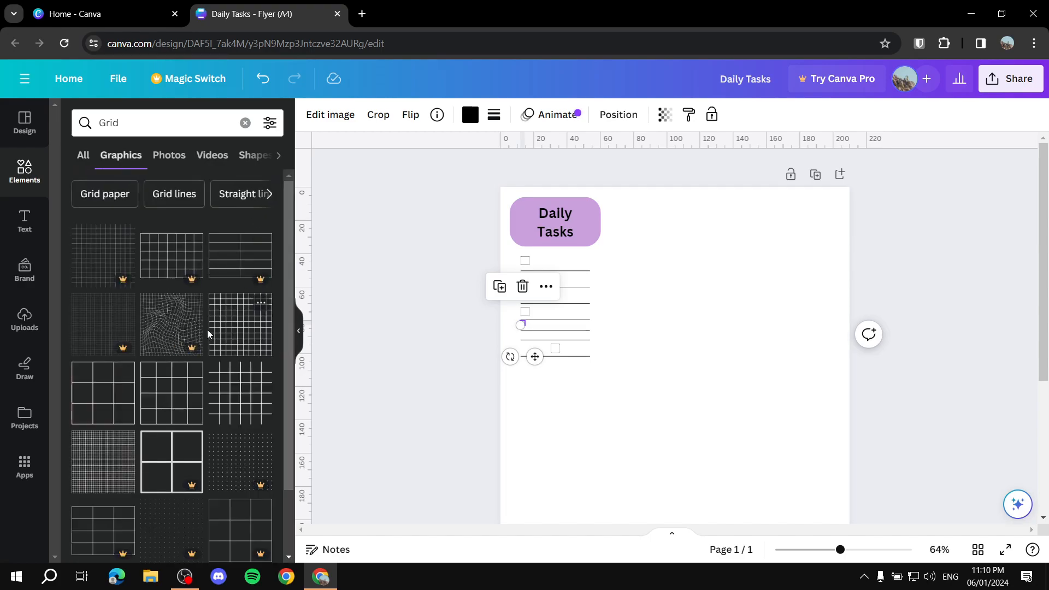
{"action": "scroll", "coordinate": [208, 334], "scroll_direction": "down", "scroll_amount": 2}
{"action": "scroll", "coordinate": [189, 327], "scroll_direction": "down", "scroll_amount": 2}
{"action": "scroll", "coordinate": [178, 335], "scroll_direction": "up", "scroll_amount": 2}
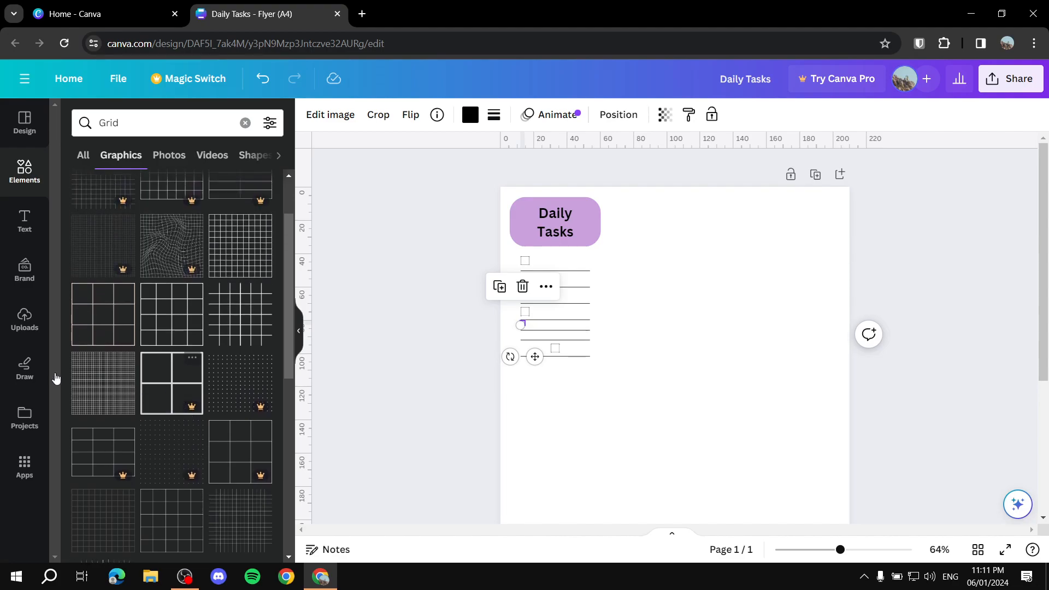
{"action": "left_click", "coordinate": [185, 332]}
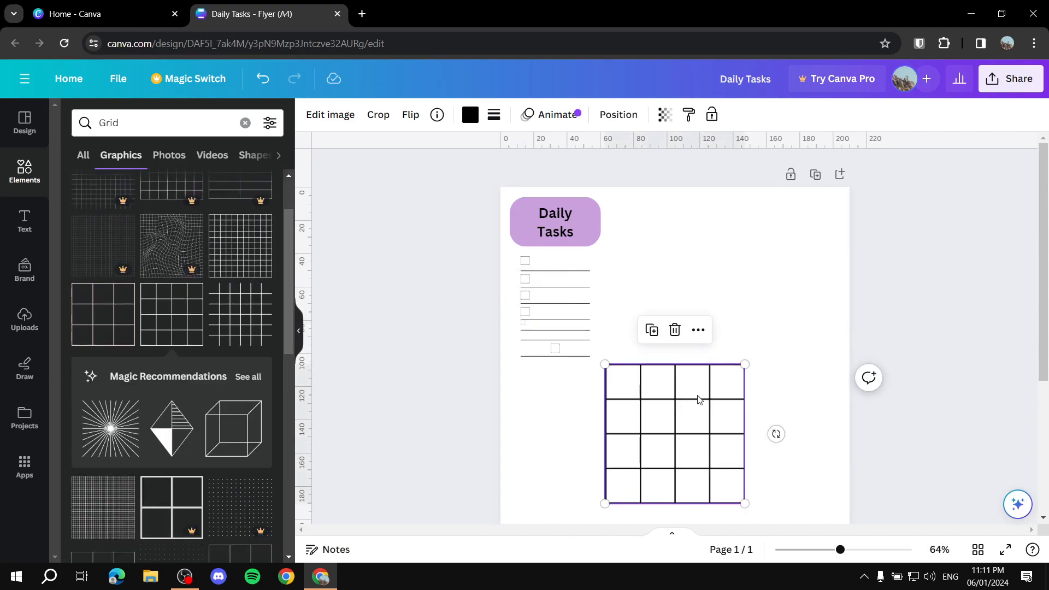
{"action": "left_click", "coordinate": [525, 350]}
{"action": "left_click_drag", "start_coordinate": [686, 453], "coordinate": [736, 370]}
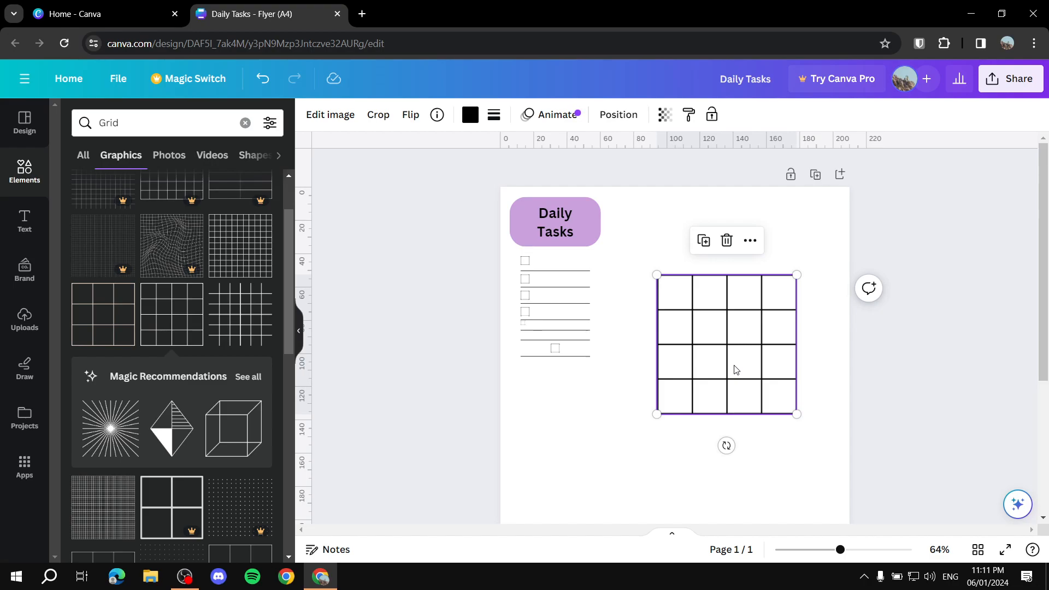
- Search the graphics for "Heart shape" and add the red hand-drawn heart outline to the page
{"action": "left_click", "coordinate": [169, 156]}
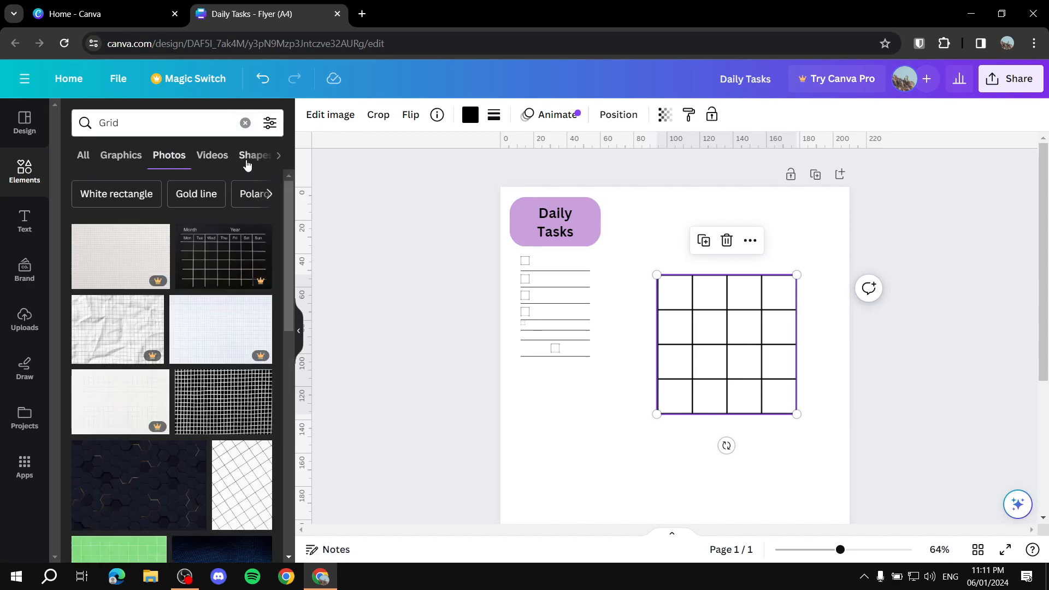
{"action": "left_click", "coordinate": [247, 158]}
{"action": "left_click", "coordinate": [244, 123]}
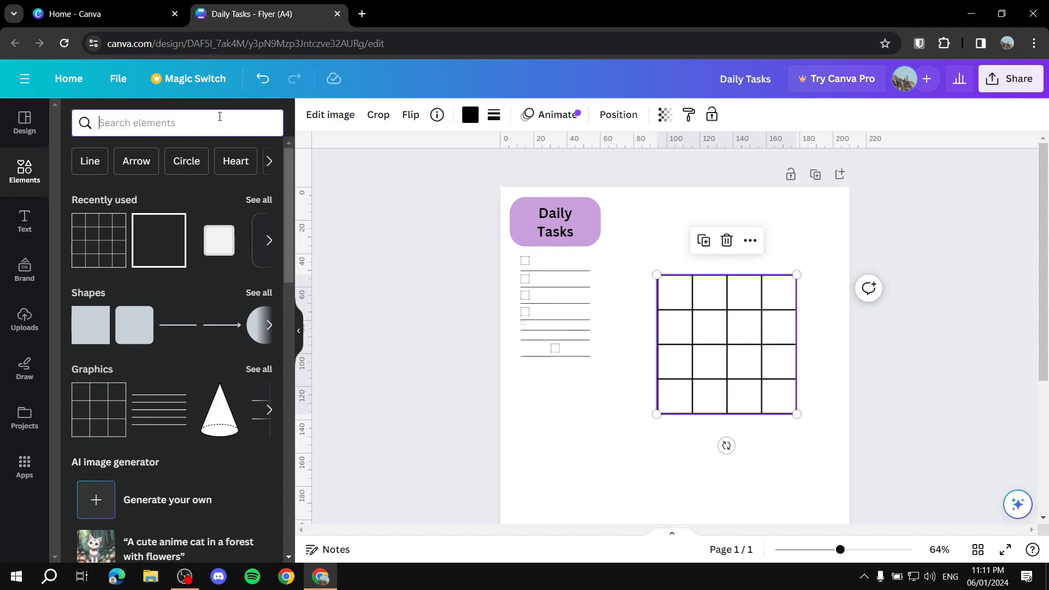
{"action": "type", "text": "Heart shap"}
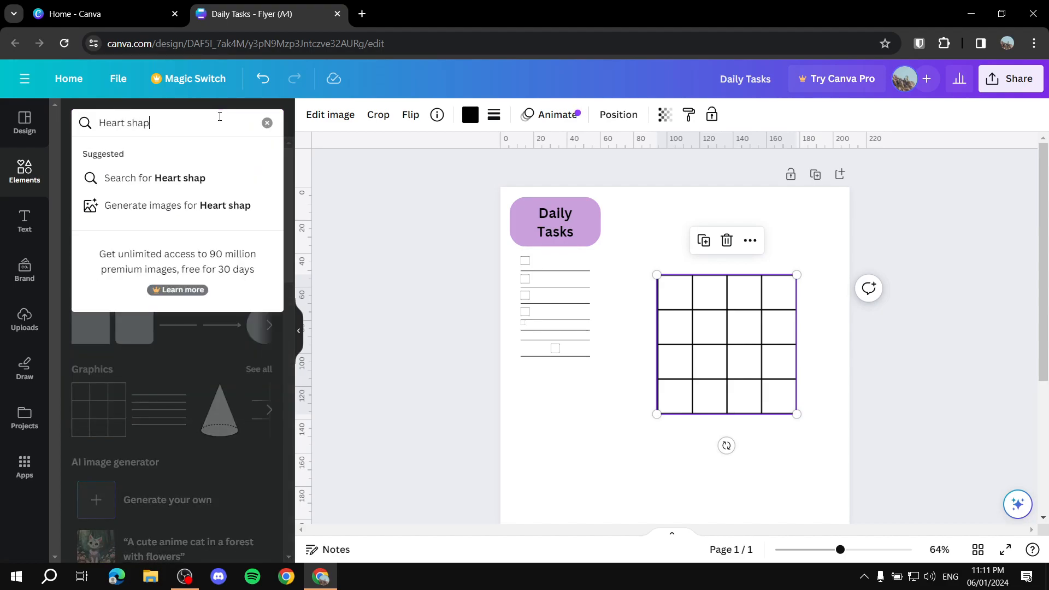
{"action": "type", "text": "e"}
{"action": "key", "text": "Return"}
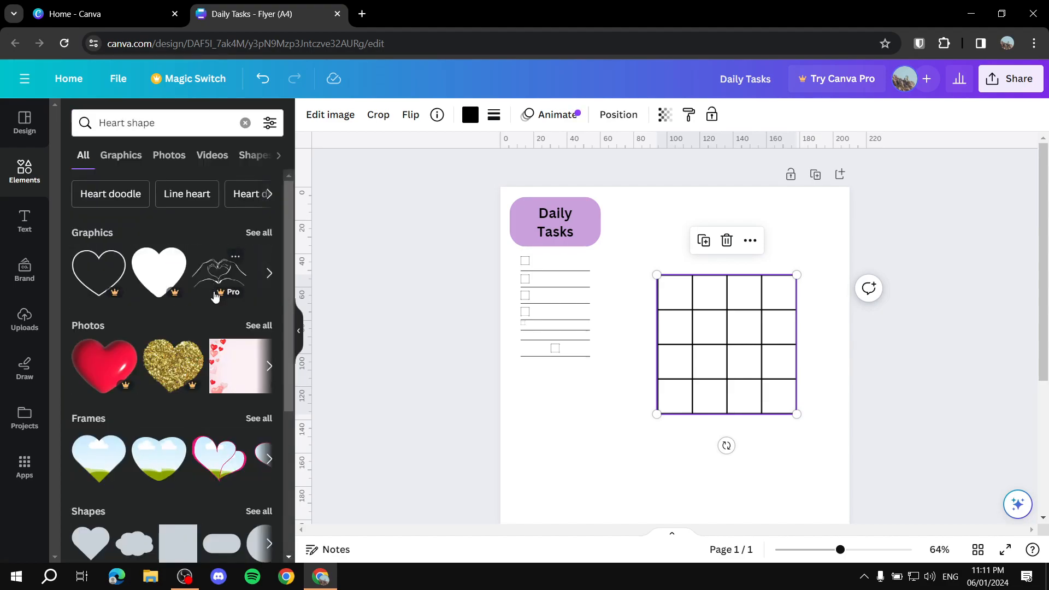
{"action": "scroll", "coordinate": [216, 294], "scroll_direction": "down", "scroll_amount": 3}
{"action": "scroll", "coordinate": [228, 289], "scroll_direction": "up", "scroll_amount": 2}
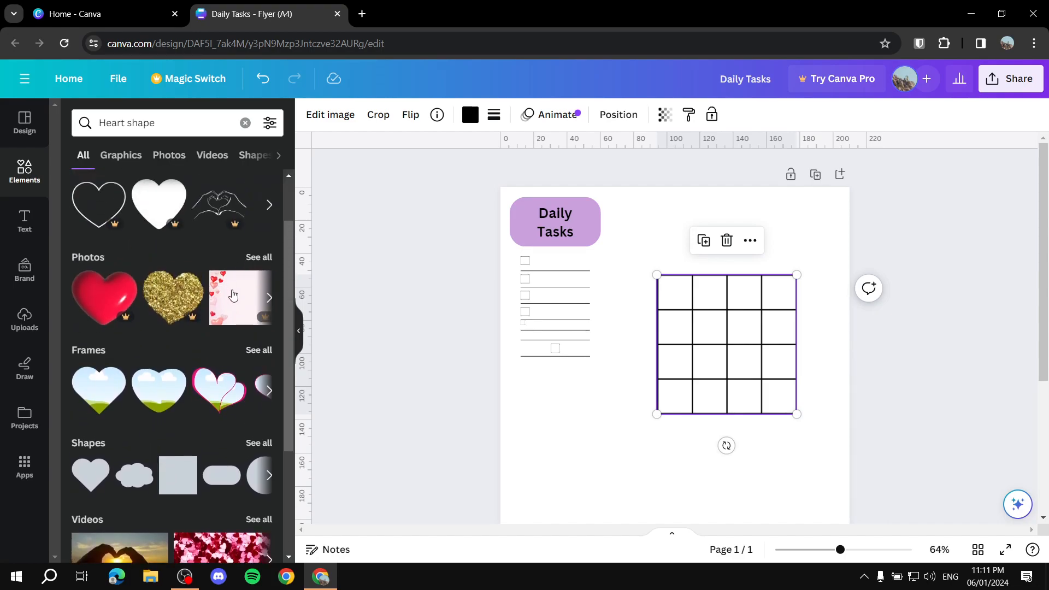
{"action": "scroll", "coordinate": [229, 289], "scroll_direction": "up", "scroll_amount": 2}
{"action": "left_click", "coordinate": [257, 233]}
{"action": "scroll", "coordinate": [261, 306], "scroll_direction": "down", "scroll_amount": 3}
{"action": "left_click", "coordinate": [100, 249]}
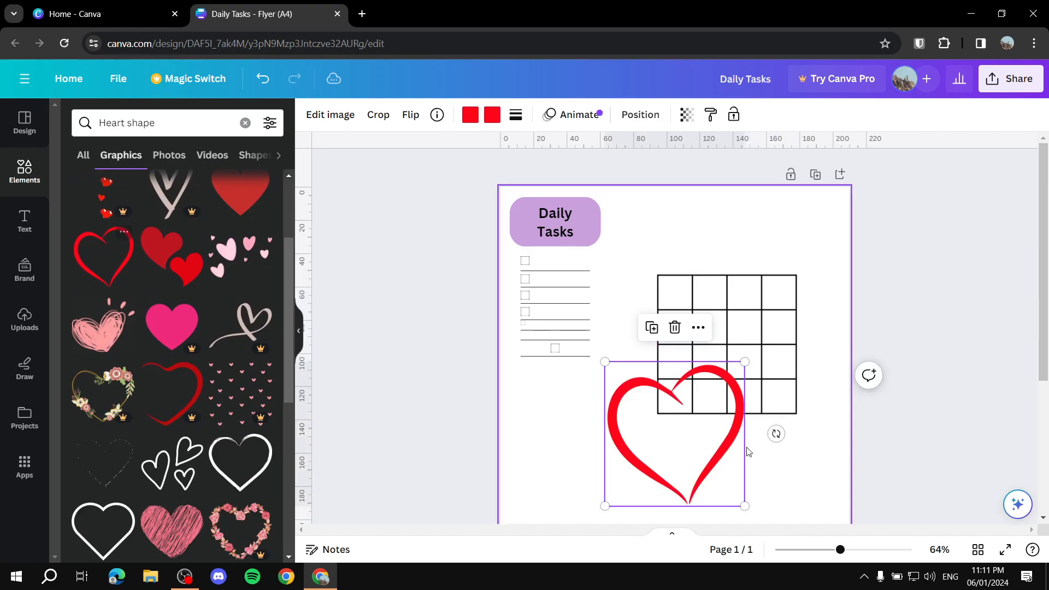
- Shrink the red heart to about 7 mm wide and place it in the lower-right corner of the grid's first cell
{"action": "left_click_drag", "start_coordinate": [722, 440], "coordinate": [764, 339]}
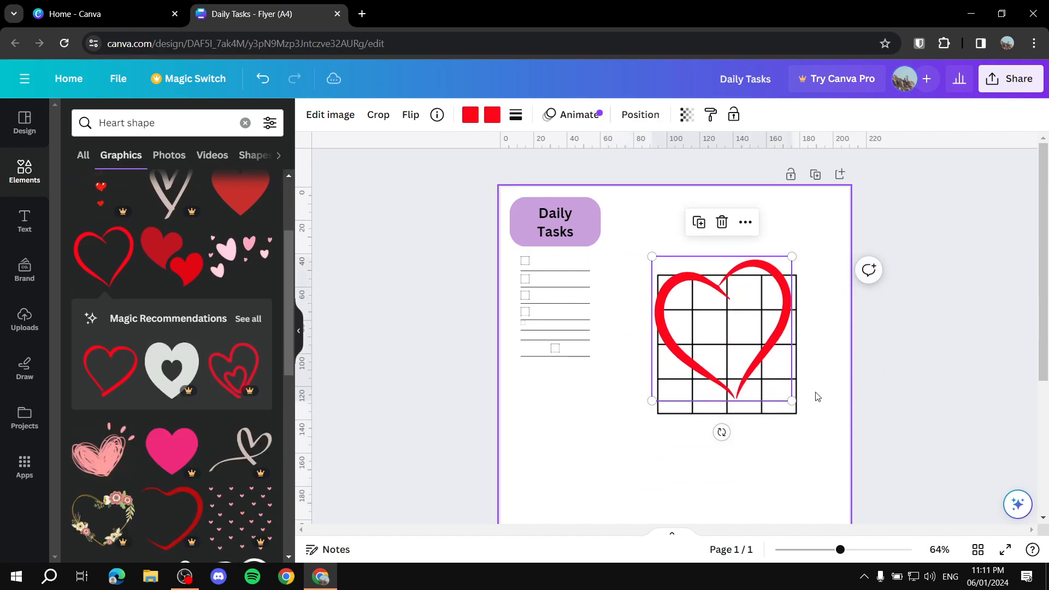
{"action": "scroll", "coordinate": [817, 396], "scroll_direction": "up", "scroll_amount": 6}
{"action": "left_click_drag", "start_coordinate": [936, 393], "coordinate": [669, 118]}
{"action": "scroll", "coordinate": [670, 216], "scroll_direction": "up", "scroll_amount": 5}
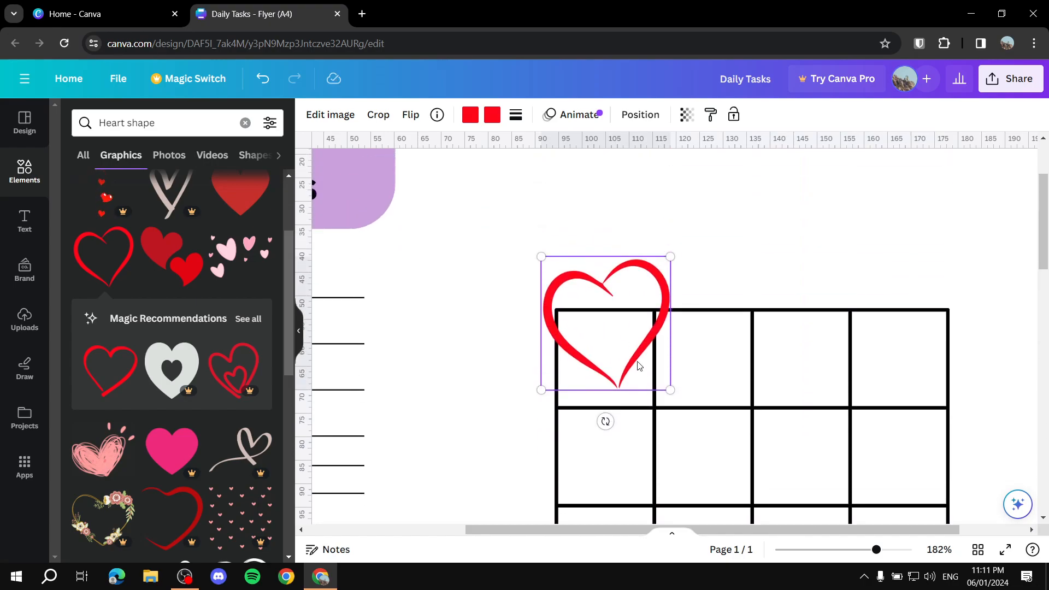
{"action": "left_click_drag", "start_coordinate": [671, 387], "coordinate": [645, 386]}
{"action": "left_click", "coordinate": [646, 396]}
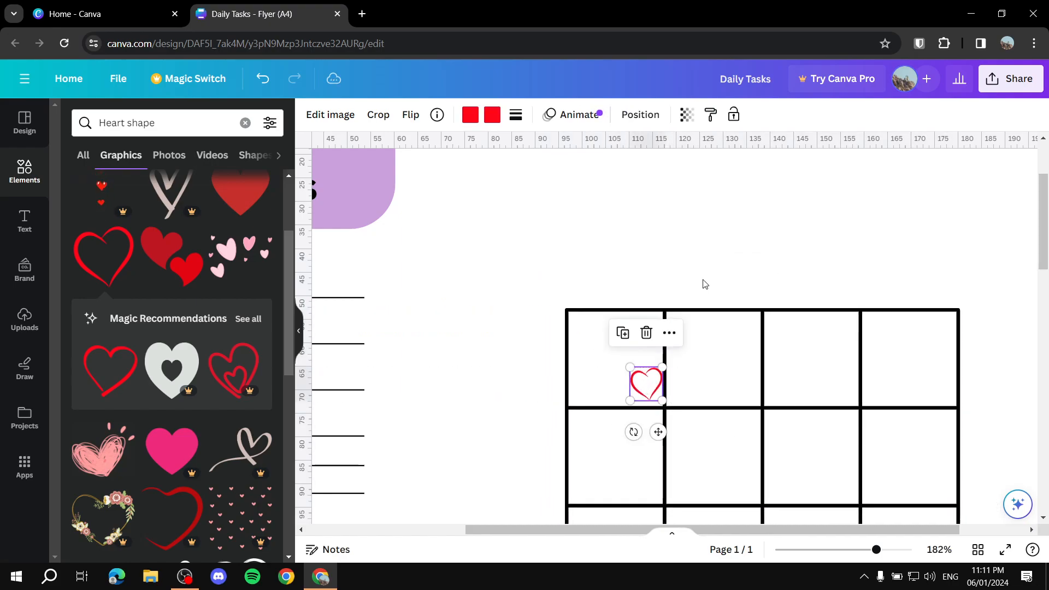
{"action": "left_click", "coordinate": [700, 293]}
{"action": "left_click", "coordinate": [24, 172]}
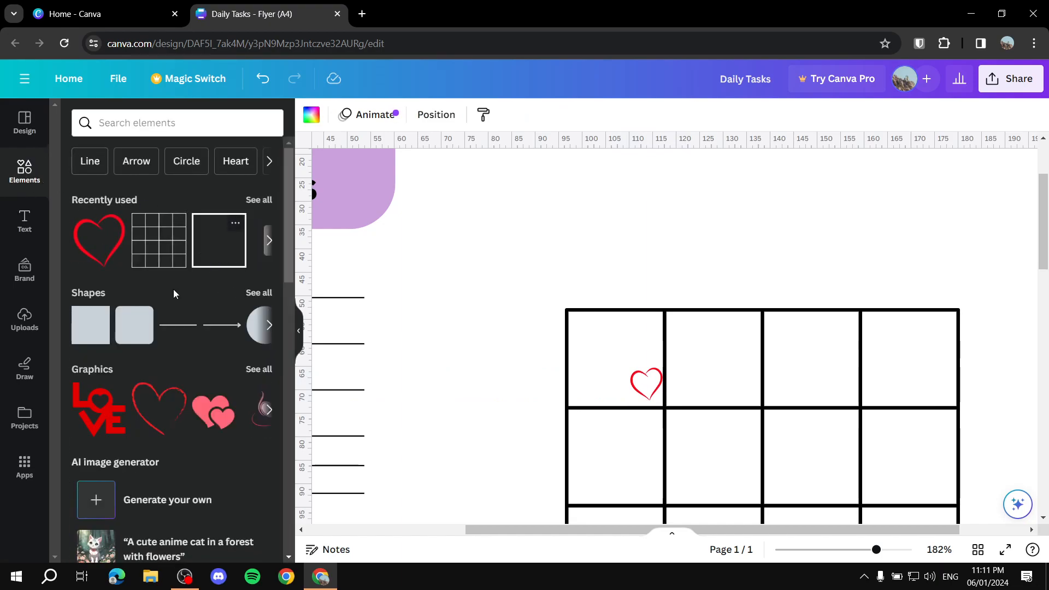
{"action": "left_click", "coordinate": [136, 334]}
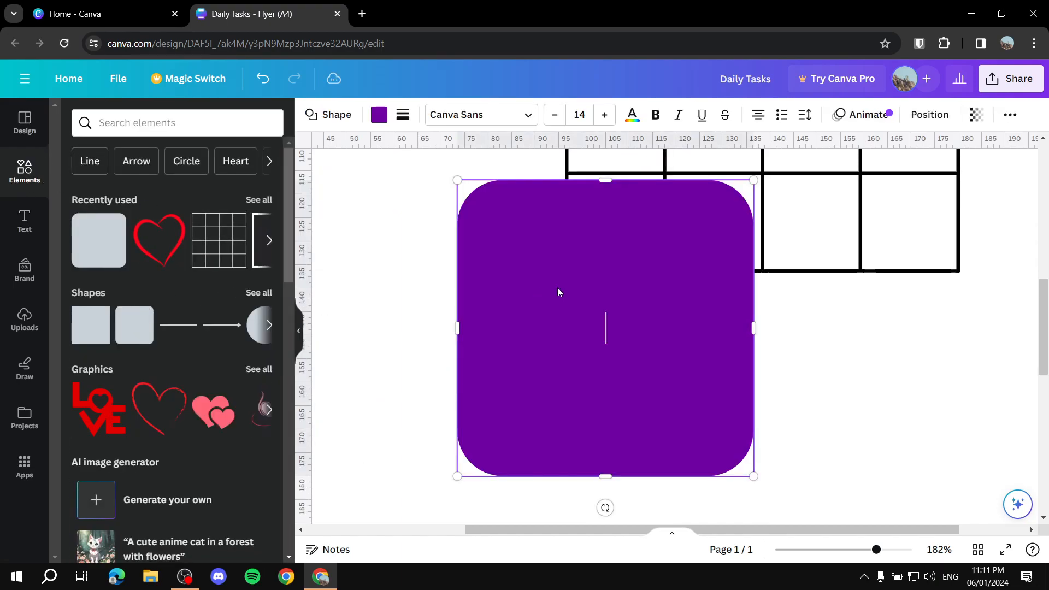
{"action": "left_click", "coordinate": [835, 371]}
{"action": "scroll", "coordinate": [745, 280], "scroll_direction": "down", "scroll_amount": 5}
{"action": "scroll", "coordinate": [743, 278], "scroll_direction": "up", "scroll_amount": 5}
{"action": "scroll", "coordinate": [743, 279], "scroll_direction": "down", "scroll_amount": 3, "text": "ctrl"}
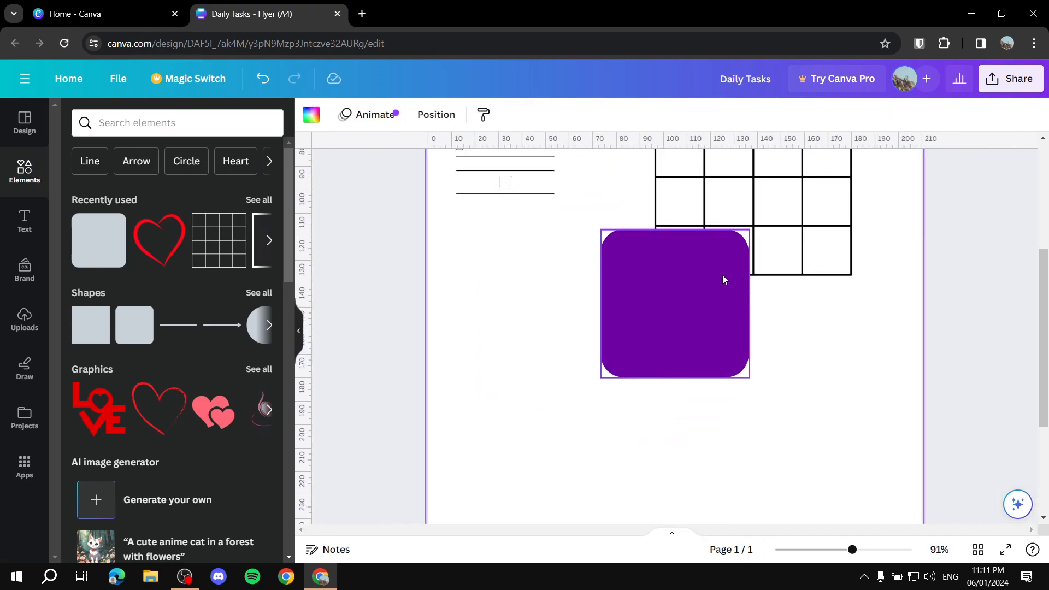
{"action": "left_click", "coordinate": [681, 322]}
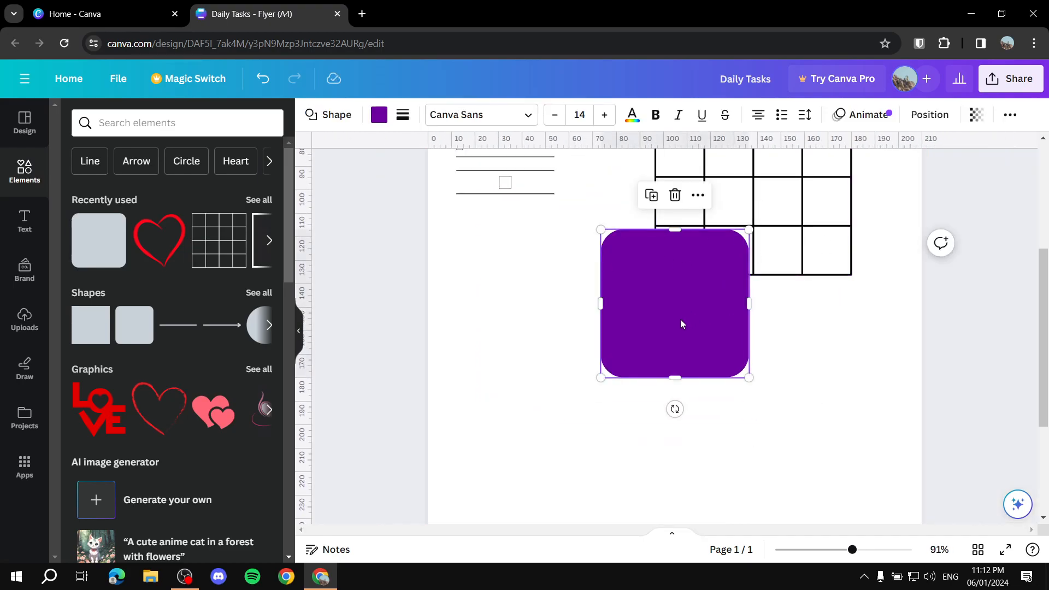
{"action": "key", "text": "Delete"}
- Add the recently used square outline below the task list and colour it black
{"action": "left_click", "coordinate": [262, 252]}
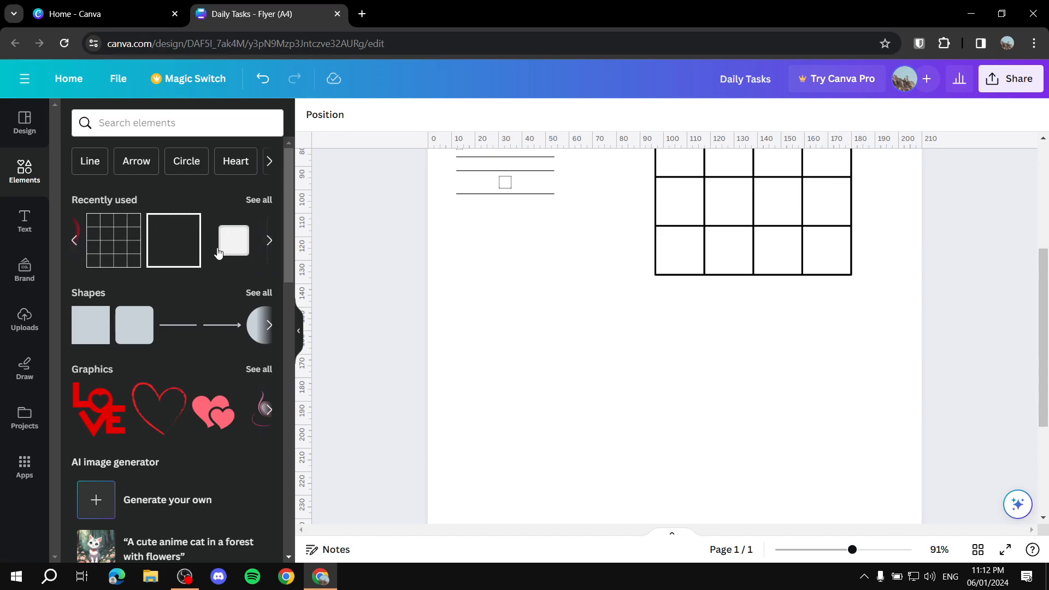
{"action": "left_click", "coordinate": [108, 244]}
{"action": "left_click_drag", "start_coordinate": [748, 349], "coordinate": [619, 382]}
{"action": "left_click", "coordinate": [470, 115]}
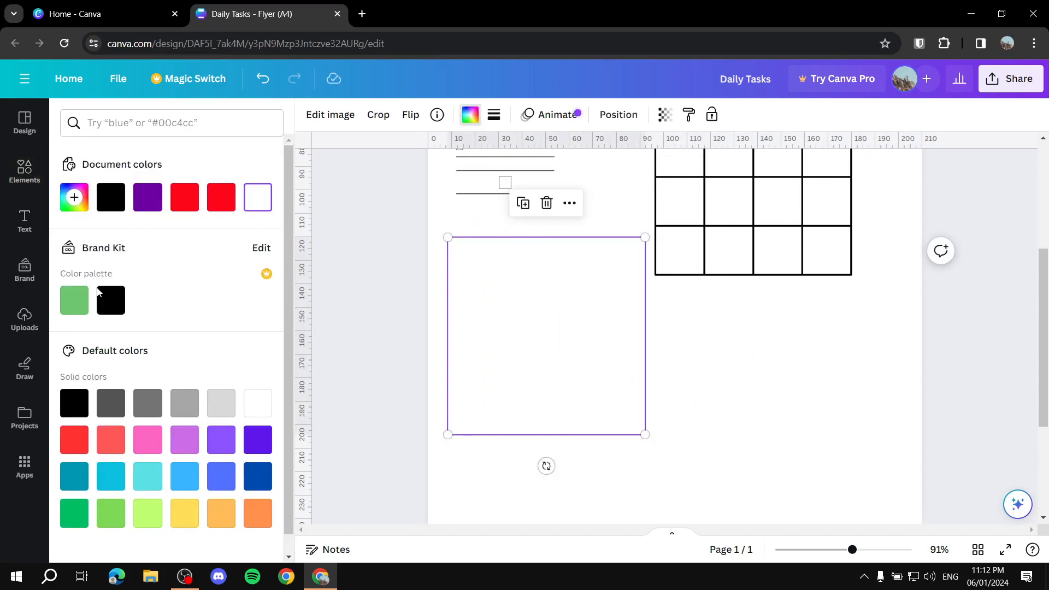
{"action": "left_click", "coordinate": [111, 300]}
{"action": "left_click", "coordinate": [707, 403]}
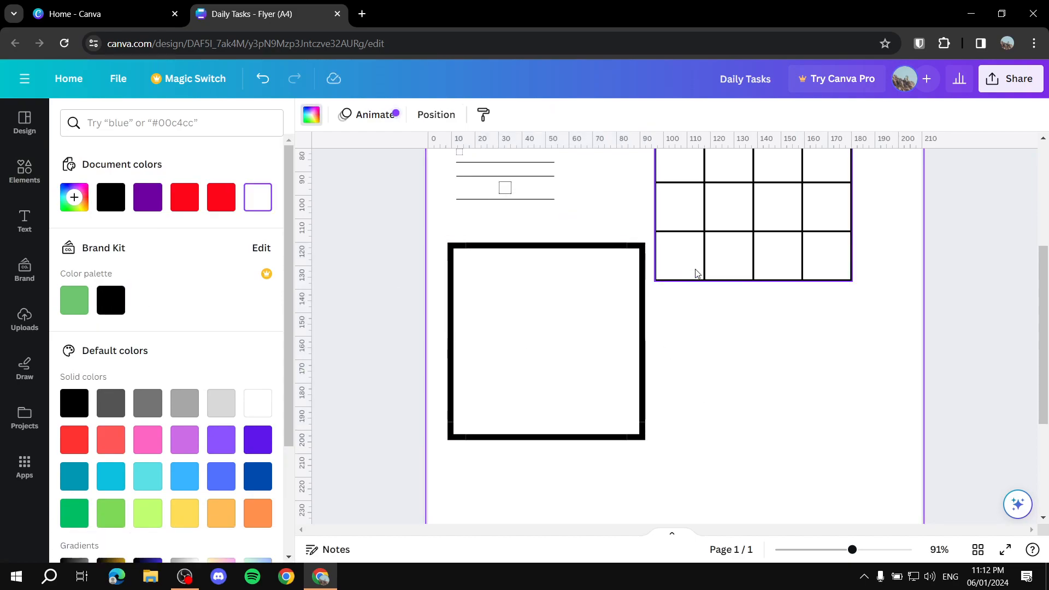
- Move the heart from the grid to the black square's upper-right corner and enlarge it to about 13 mm wide
{"action": "scroll", "coordinate": [694, 273], "scroll_direction": "up", "scroll_amount": 4}
{"action": "left_click", "coordinate": [693, 349]}
{"action": "scroll", "coordinate": [785, 347], "scroll_direction": "down", "scroll_amount": 3}
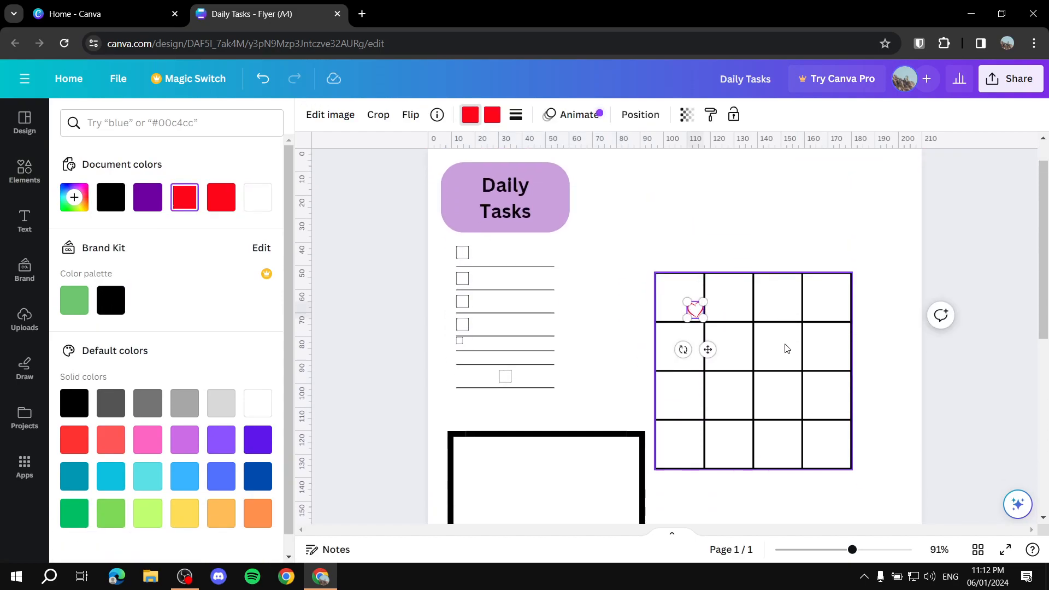
{"action": "left_click_drag", "start_coordinate": [693, 215], "coordinate": [634, 377]}
{"action": "left_click", "coordinate": [709, 398]}
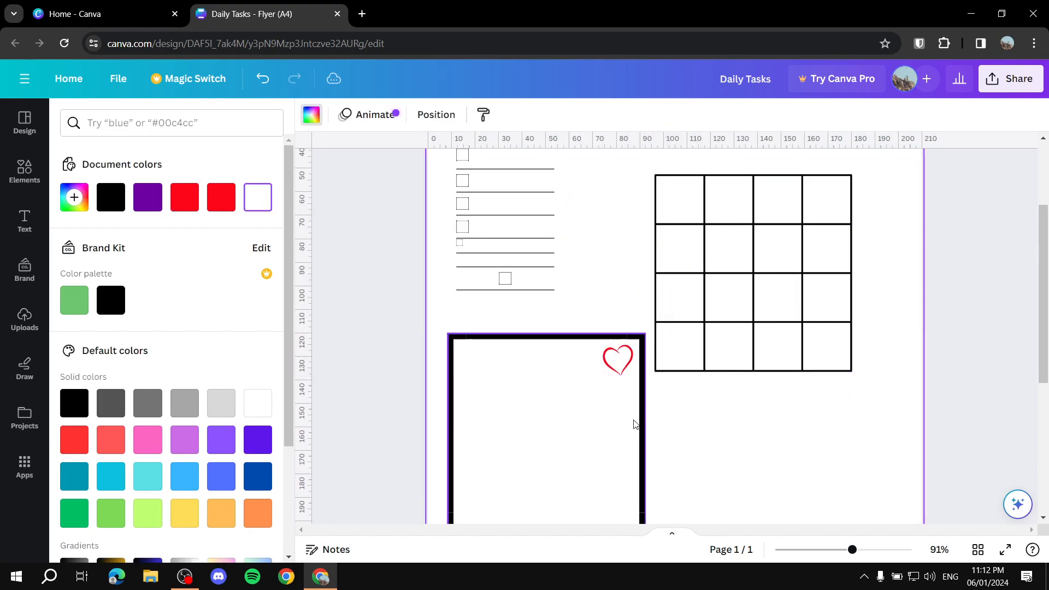
- Group the black square and the heart
{"action": "left_click_drag", "start_coordinate": [590, 309], "coordinate": [643, 439]}
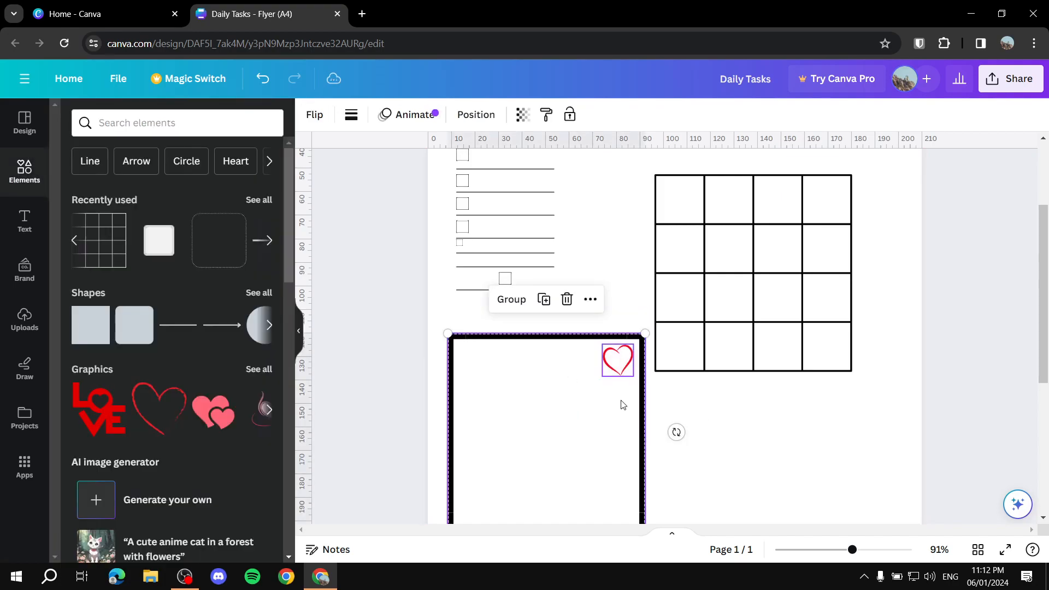
{"action": "left_click", "coordinate": [510, 300]}
{"action": "left_click", "coordinate": [516, 338]}
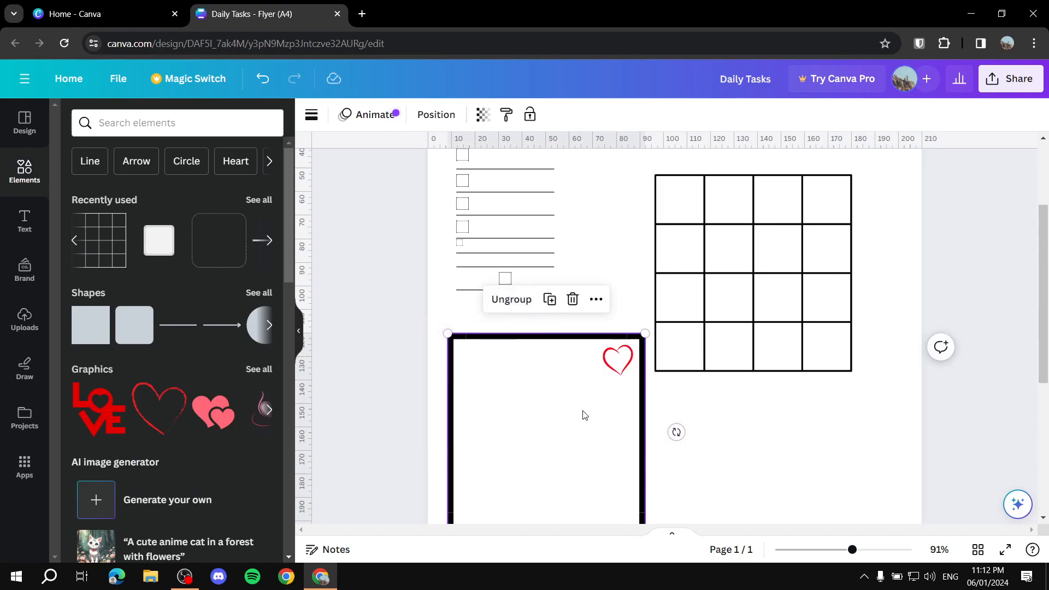
- Duplicate the grouped heart box, move the copy to the right, and align the original under the task list
{"action": "left_click_drag", "start_coordinate": [555, 392], "coordinate": [546, 415]}
{"action": "right_click", "coordinate": [564, 412]}
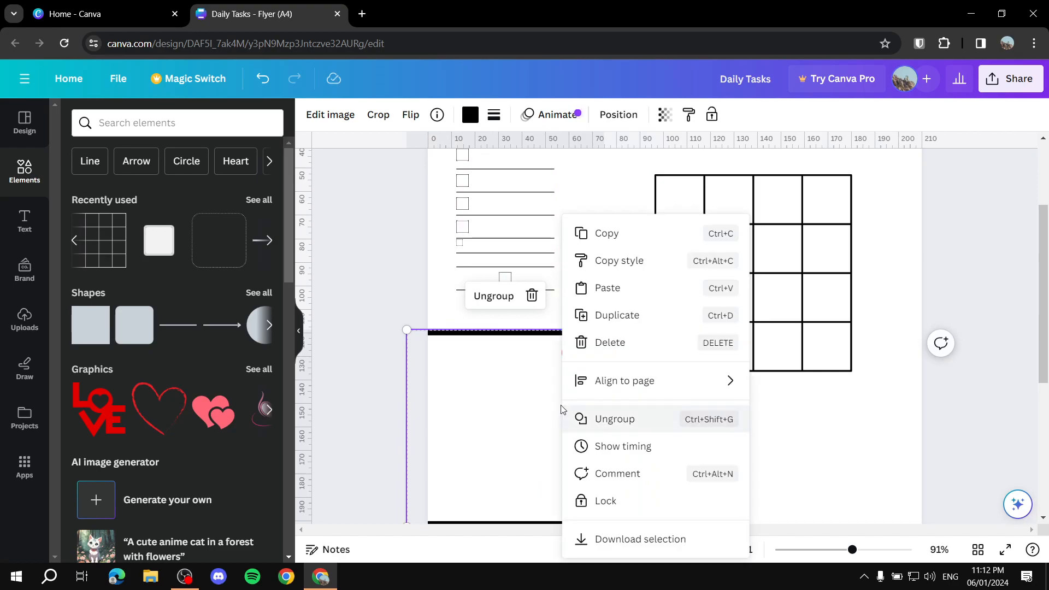
{"action": "left_click", "coordinate": [663, 321]}
{"action": "left_click_drag", "start_coordinate": [572, 435], "coordinate": [757, 426]}
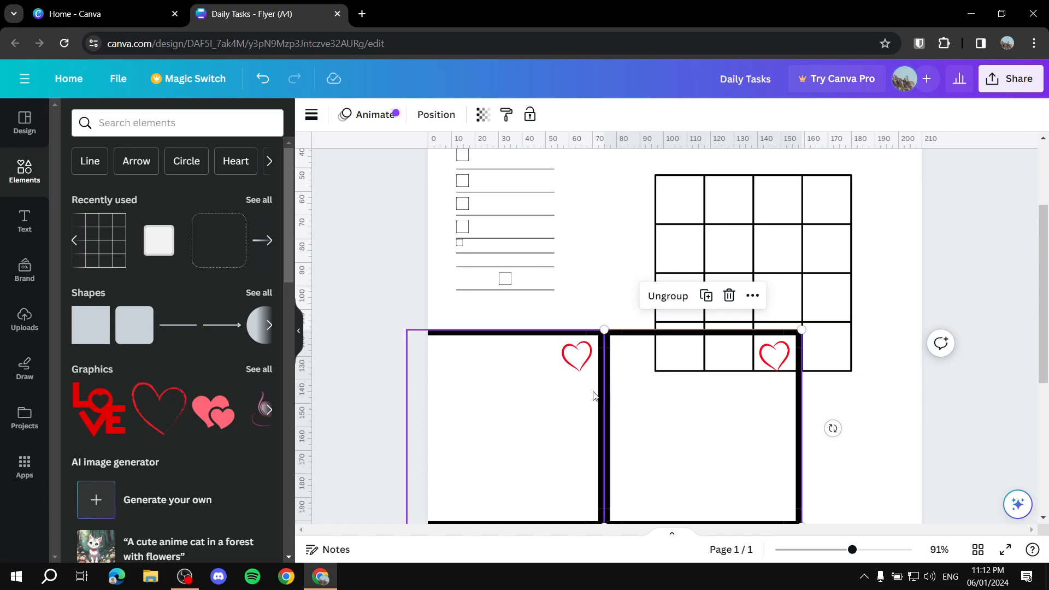
{"action": "left_click_drag", "start_coordinate": [548, 386], "coordinate": [580, 390]}
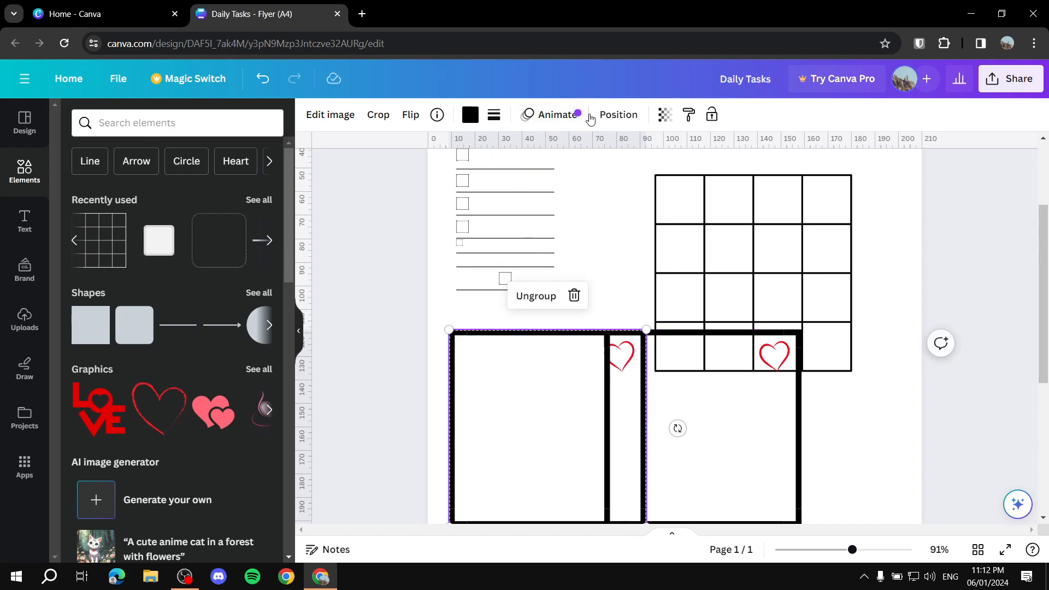
- Copy the "Daily Tasks" title text into the upper-left corner of the first heart box and change it to "3"
{"action": "left_click", "coordinate": [24, 222]}
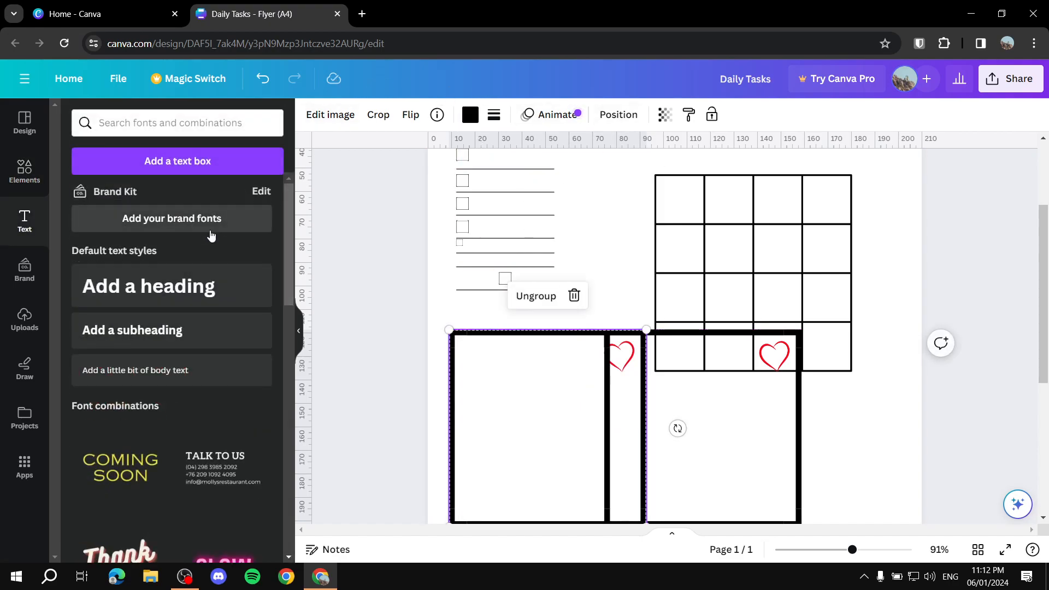
{"action": "scroll", "coordinate": [654, 211], "scroll_direction": "up", "scroll_amount": 3}
{"action": "left_click", "coordinate": [513, 232]}
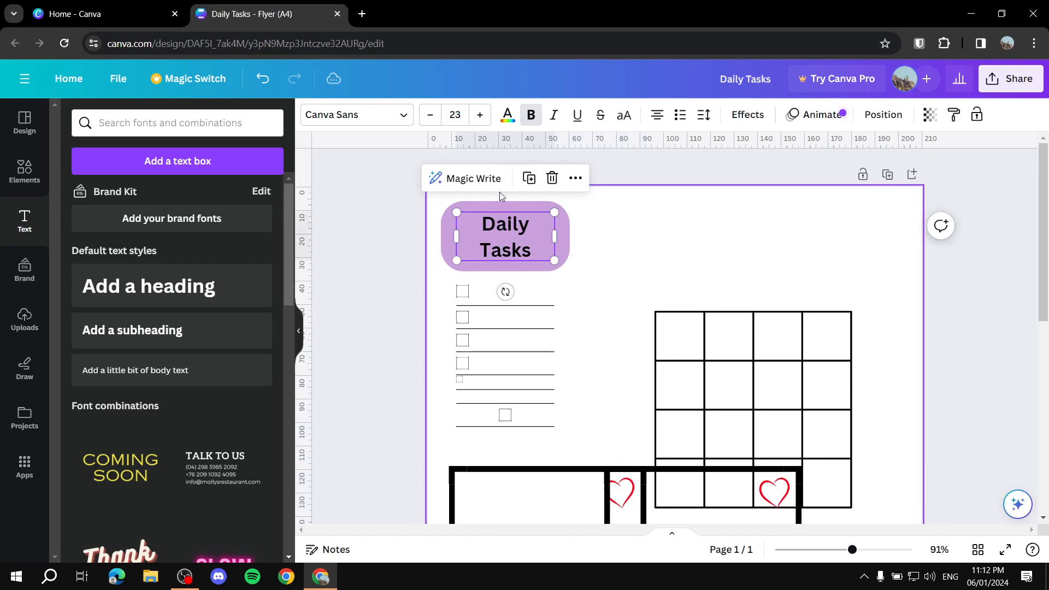
{"action": "left_click_drag", "start_coordinate": [513, 228], "coordinate": [518, 495]}
{"action": "double_click", "coordinate": [518, 496]}
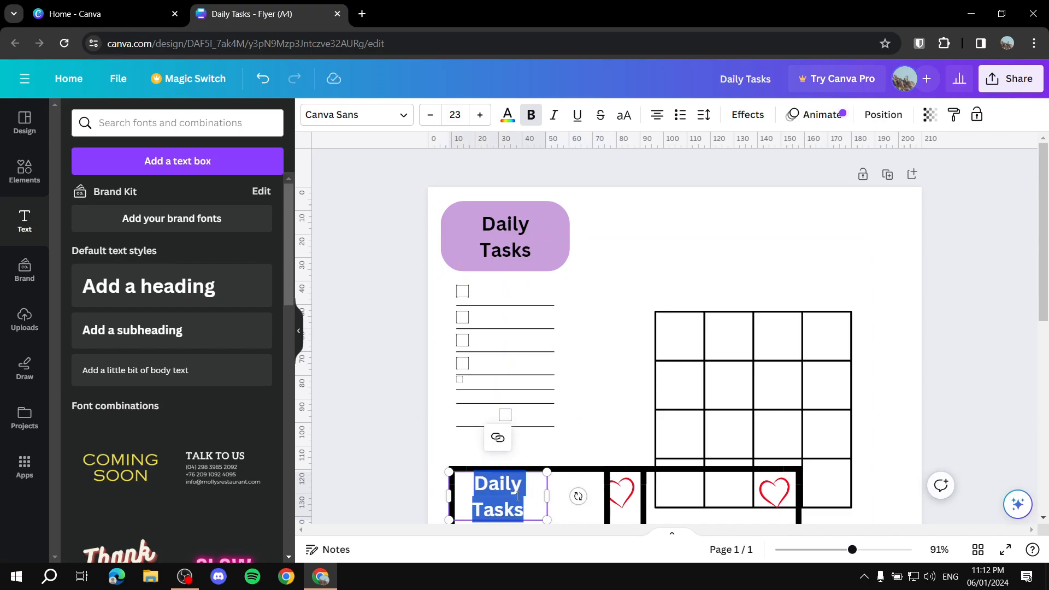
{"action": "key", "text": "BackSpace"}
{"action": "type", "text": "3"}
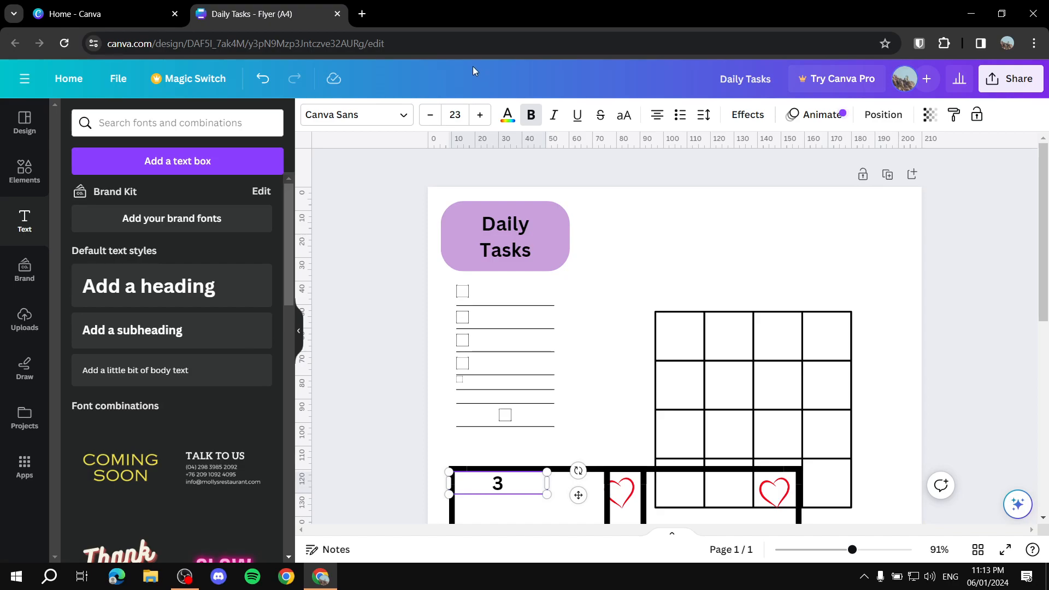
{"action": "left_click", "coordinate": [370, 116]}
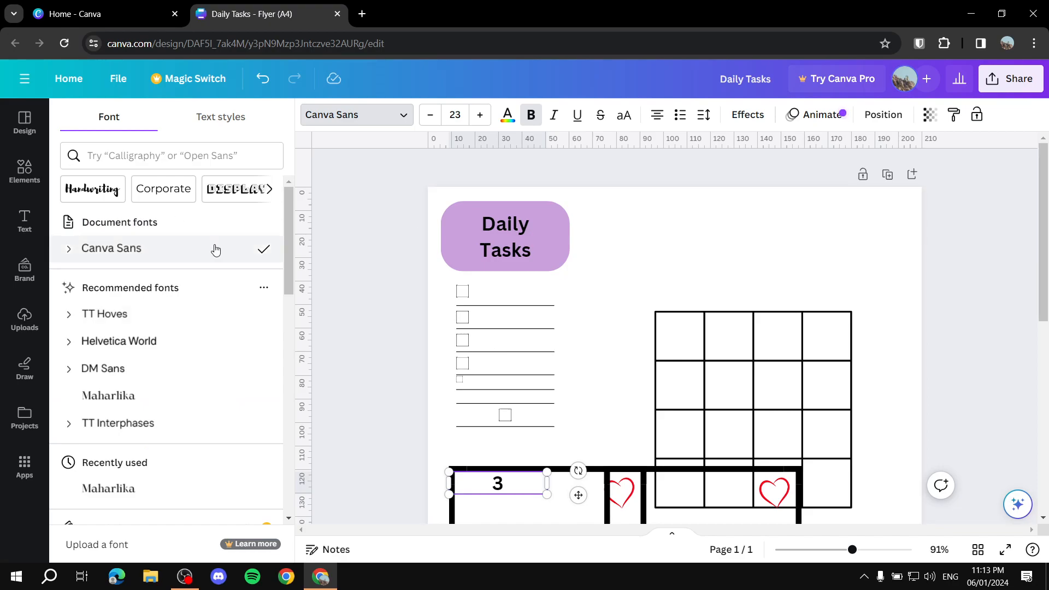
{"action": "scroll", "coordinate": [159, 441], "scroll_direction": "down", "scroll_amount": 9}
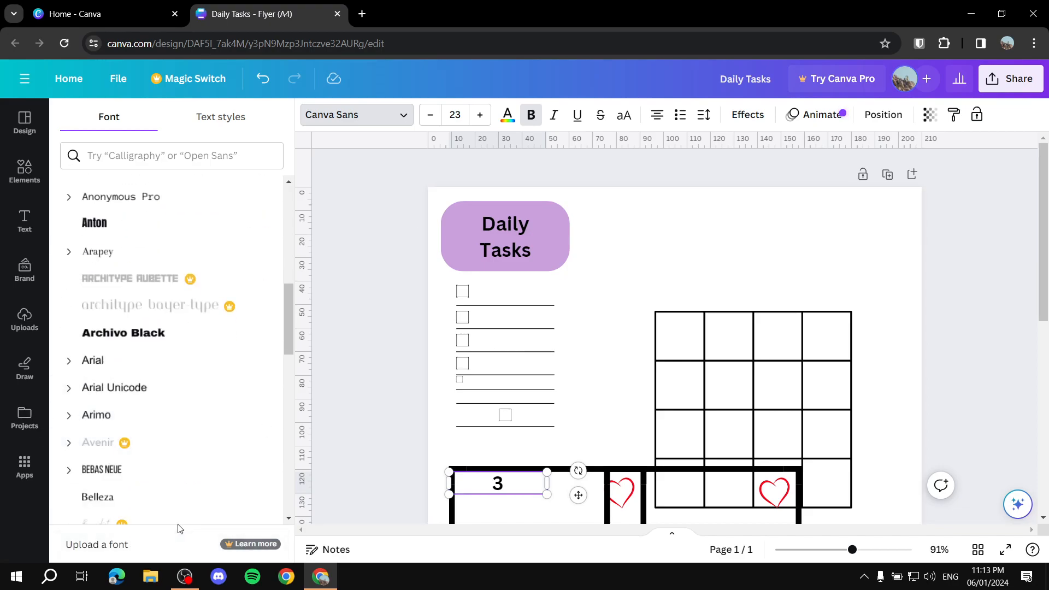
{"action": "scroll", "coordinate": [208, 437], "scroll_direction": "up", "scroll_amount": 10}
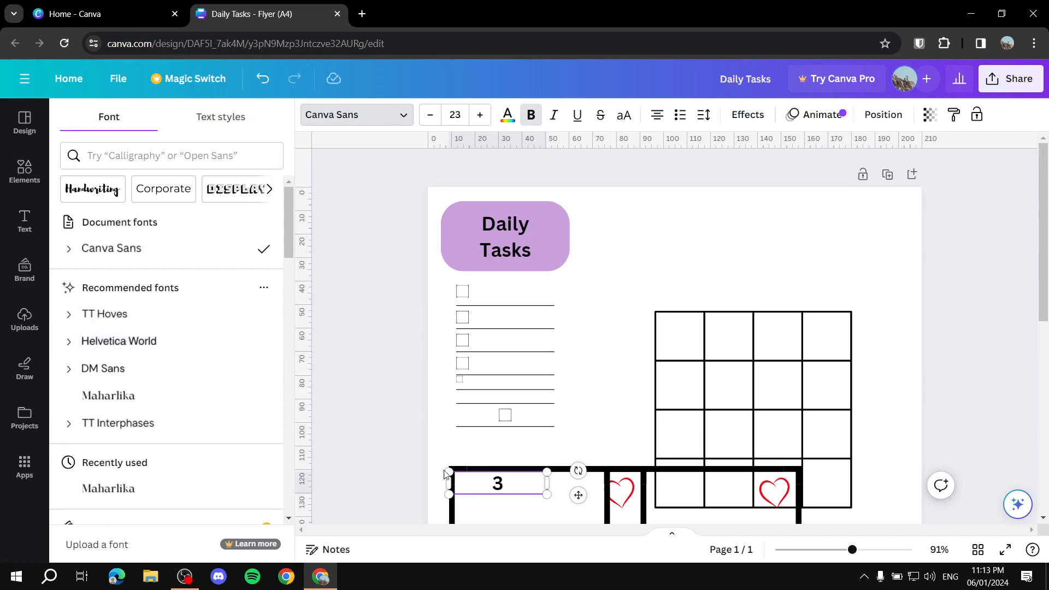
{"action": "left_click", "coordinate": [420, 464]}
{"action": "left_click", "coordinate": [372, 424]}
- Move the number 3 about 7 mm left, closer to the first heart box's left edge
{"action": "left_click", "coordinate": [509, 487]}
{"action": "left_click_drag", "start_coordinate": [508, 487], "coordinate": [491, 487]}
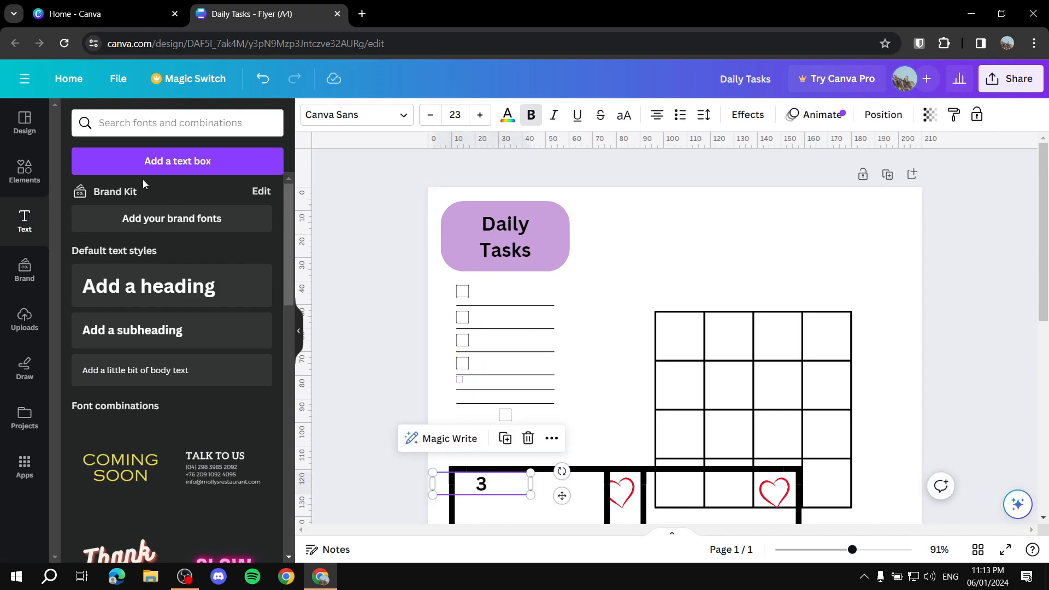
{"action": "left_click", "coordinate": [24, 170]}
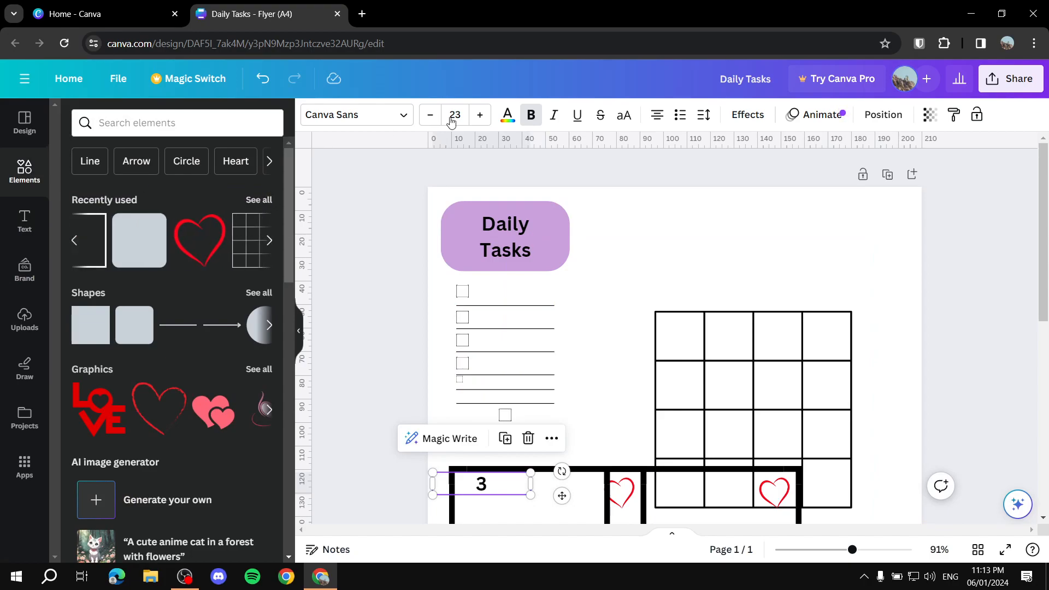
{"action": "scroll", "coordinate": [851, 300], "scroll_direction": "down", "scroll_amount": 5}
{"action": "scroll", "coordinate": [850, 299], "scroll_direction": "up", "scroll_amount": 5}
{"action": "scroll", "coordinate": [864, 286], "scroll_direction": "down", "scroll_amount": 4}
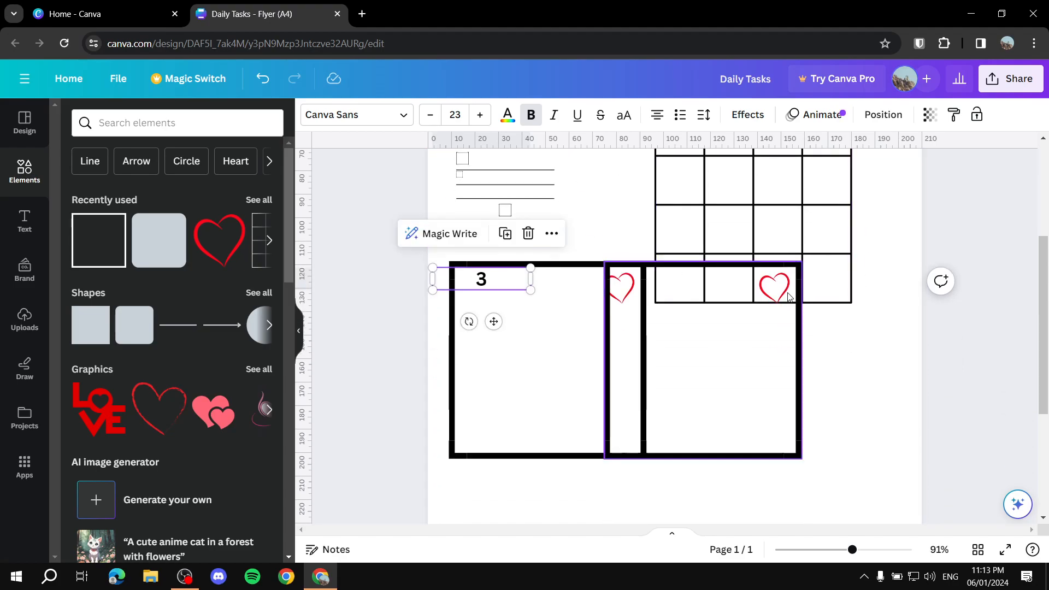
{"action": "scroll", "coordinate": [658, 277], "scroll_direction": "up", "scroll_amount": 4}
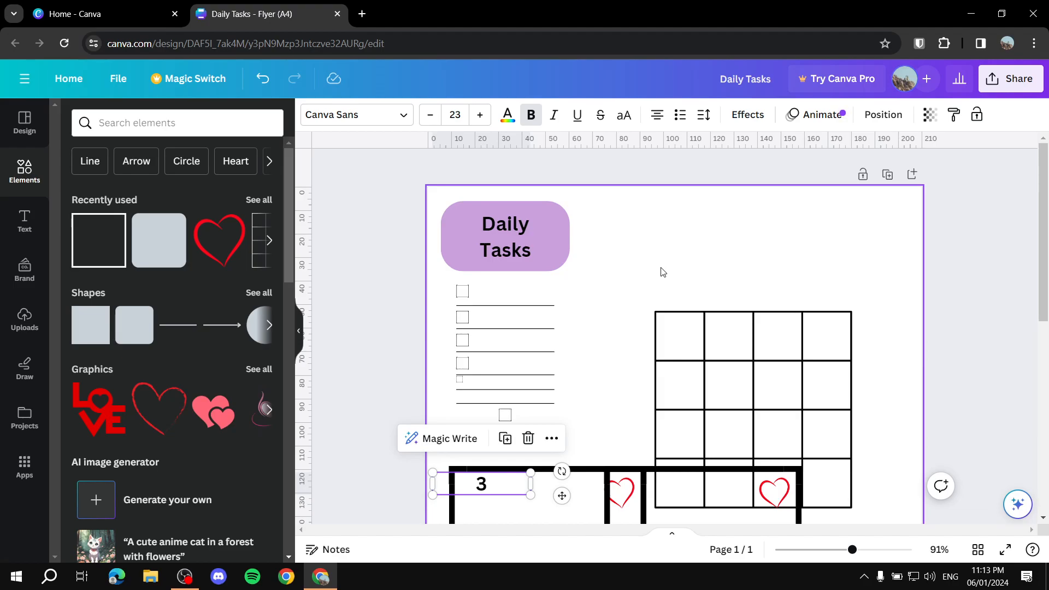
{"action": "left_click", "coordinate": [662, 268]}
{"action": "scroll", "coordinate": [495, 298], "scroll_direction": "down", "scroll_amount": 5}
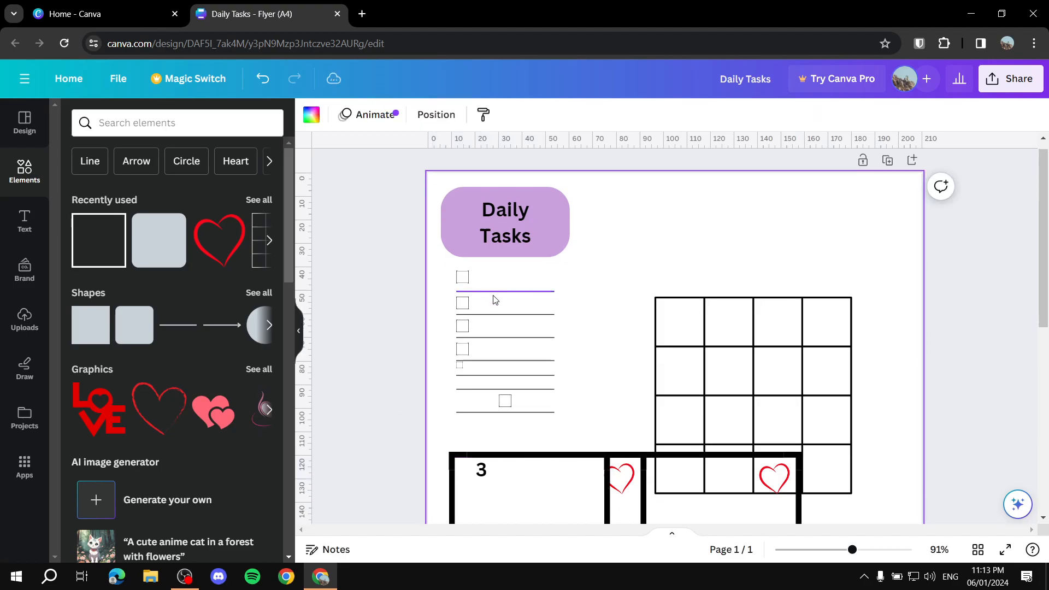
- Select both heart boxes together and view the available actions for the selection, such as duplicating, aligning and grouping
{"action": "left_click_drag", "start_coordinate": [444, 266], "coordinate": [847, 271]}
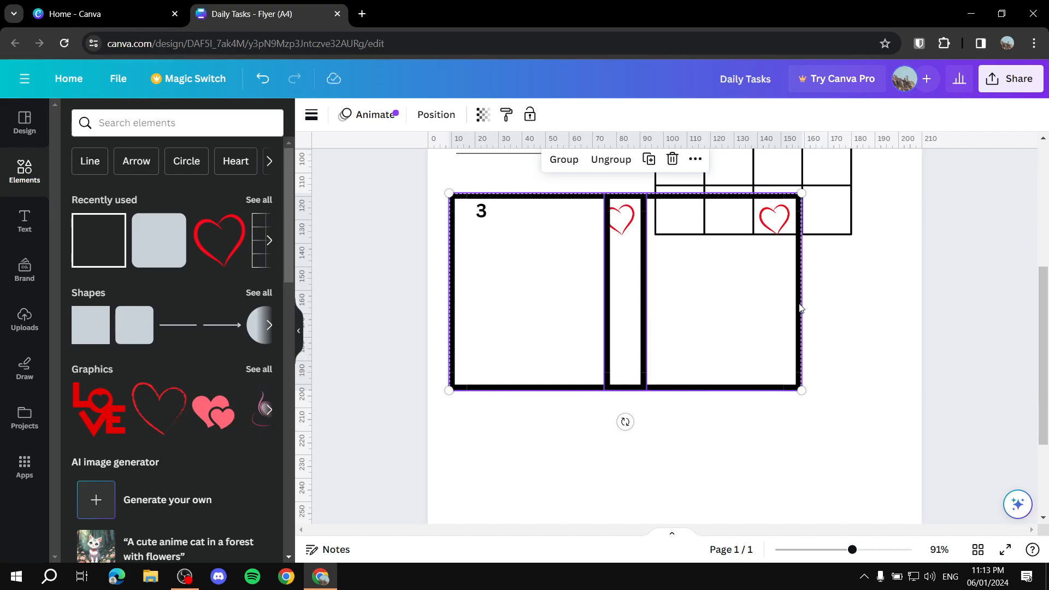
{"action": "right_click", "coordinate": [803, 307]}
{"action": "mouse_move", "coordinate": [861, 373]}
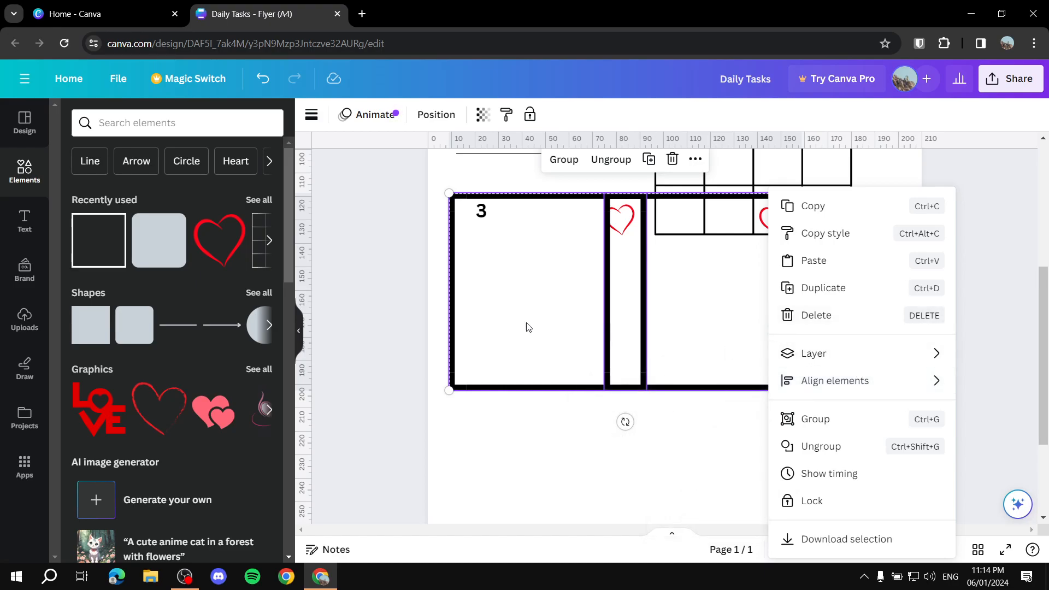
{"action": "scroll", "coordinate": [418, 281], "scroll_direction": "up", "scroll_amount": 5}
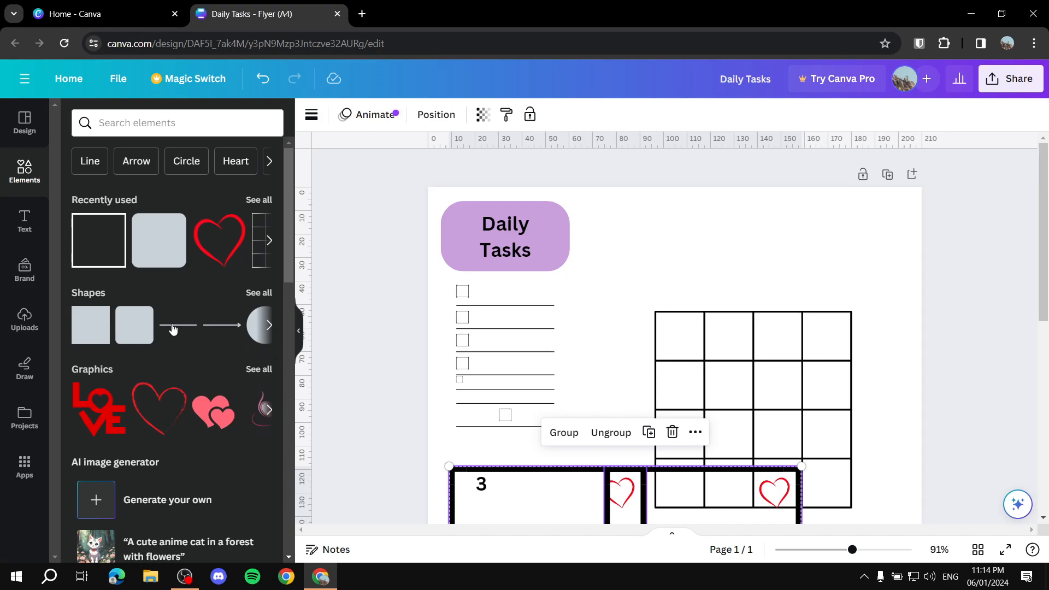
- View the recent terms and browse categories in the element search, and clear the selection of the heart boxes
{"action": "scroll", "coordinate": [824, 328], "scroll_direction": "down", "scroll_amount": 2}
{"action": "scroll", "coordinate": [824, 328], "scroll_direction": "down", "scroll_amount": 2}
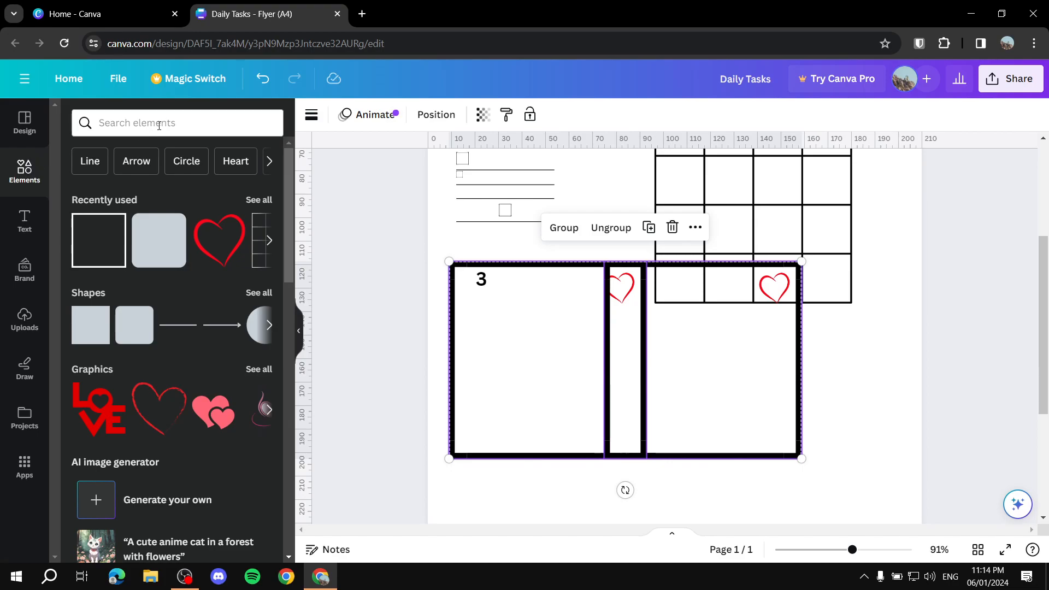
{"action": "left_click", "coordinate": [186, 123]}
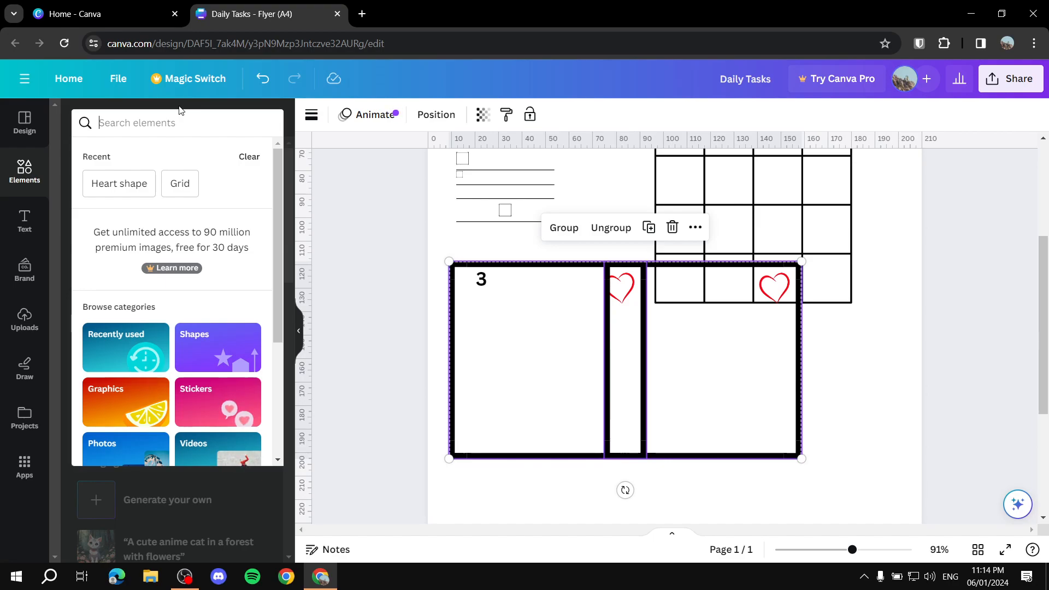
{"action": "left_click", "coordinate": [410, 203]}
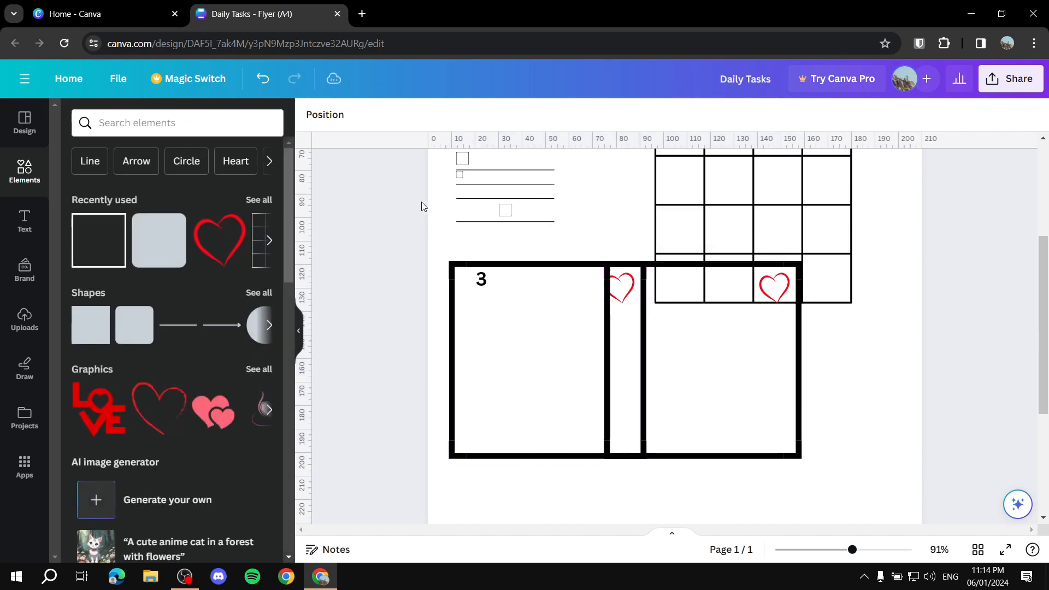
{"action": "scroll", "coordinate": [404, 211], "scroll_direction": "up", "scroll_amount": 4}
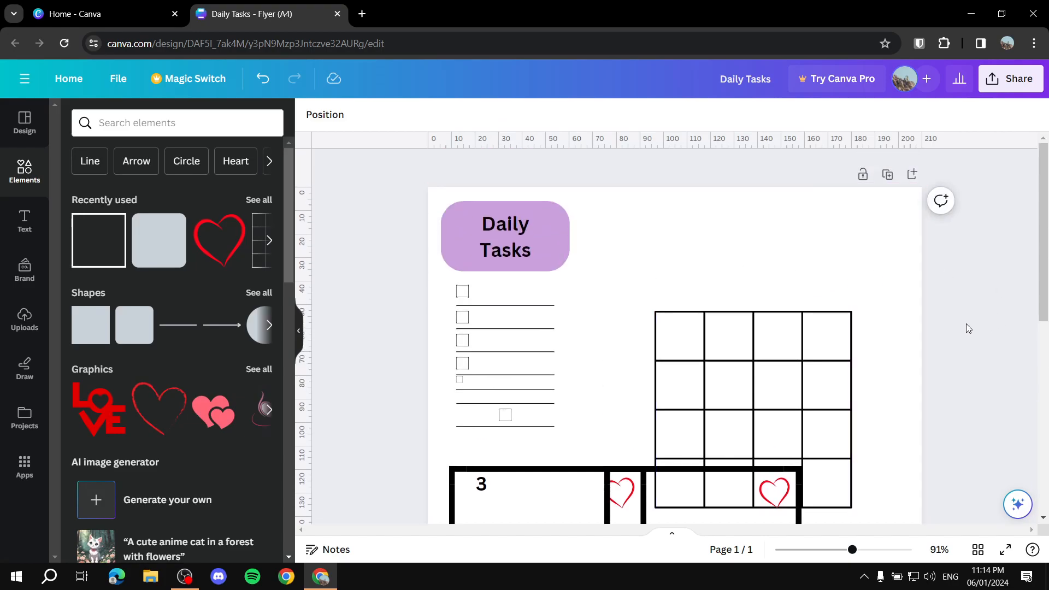